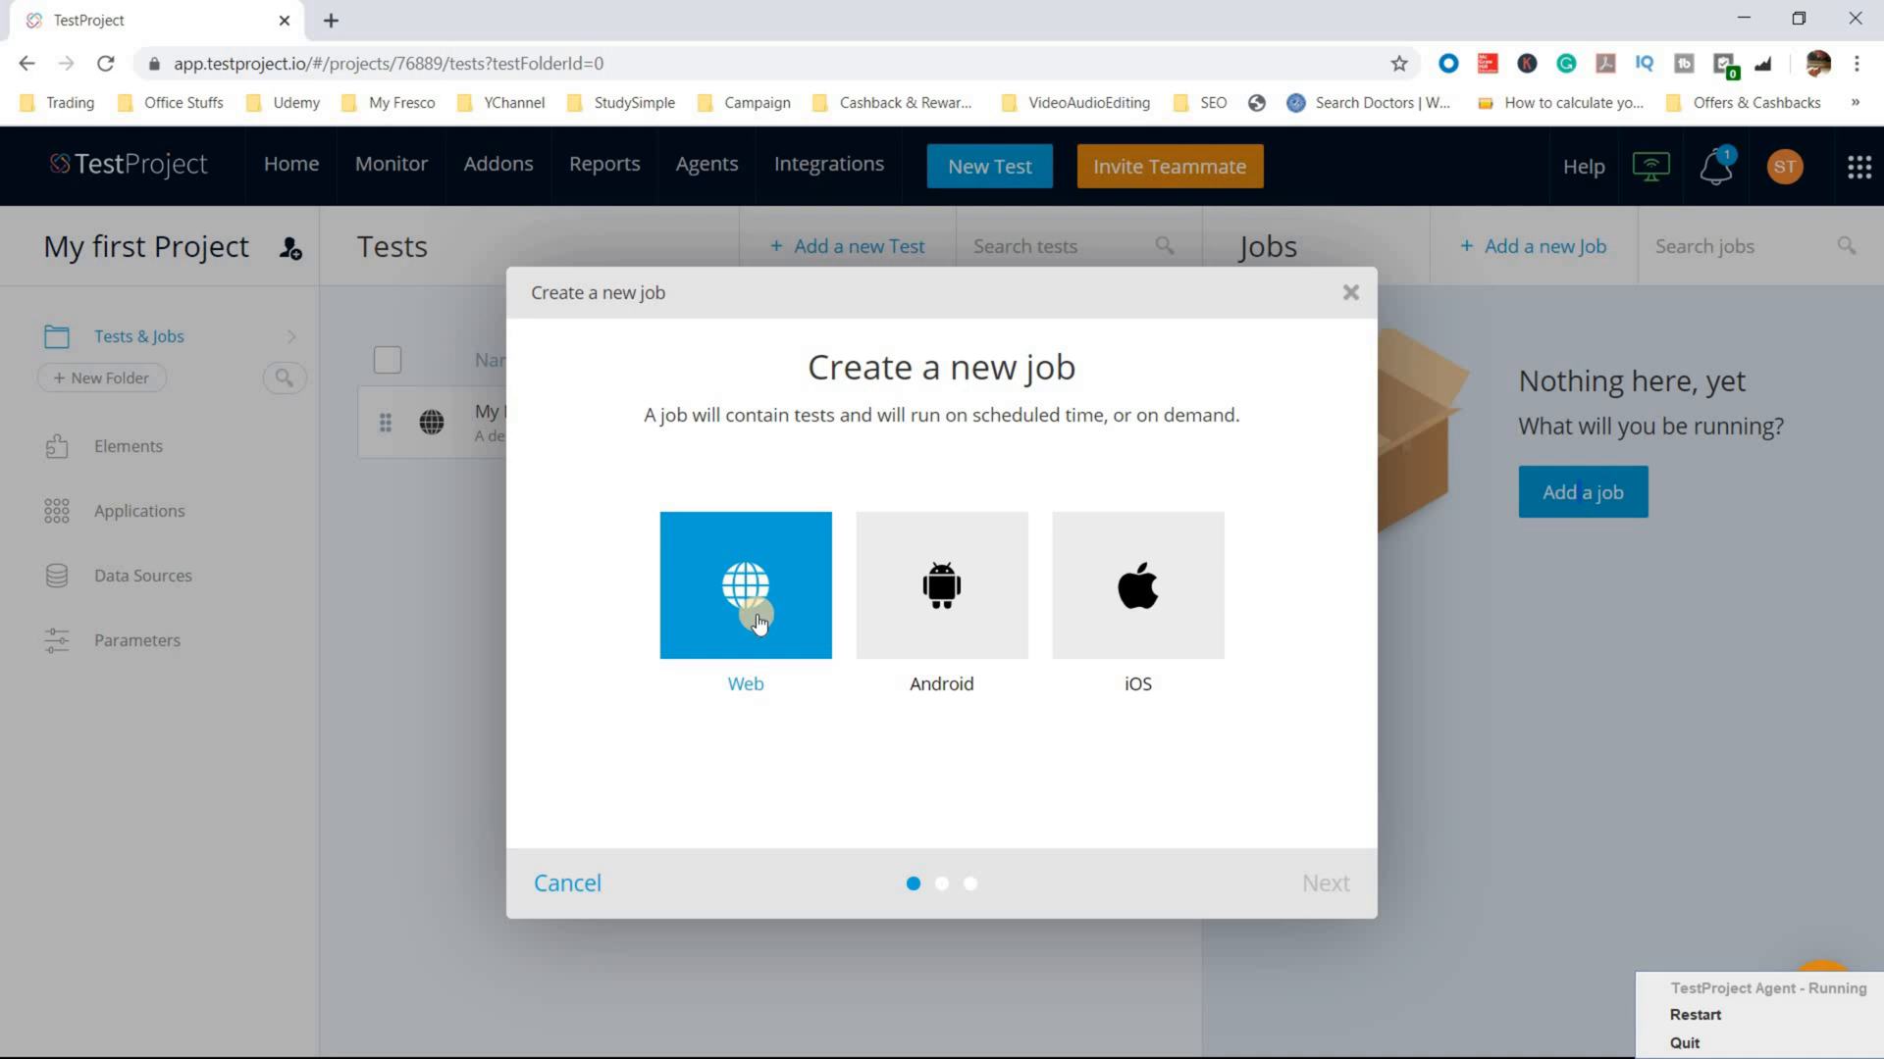
Step: Choose Web as the job platform and advance to the name and description step
left_click(880, 656)
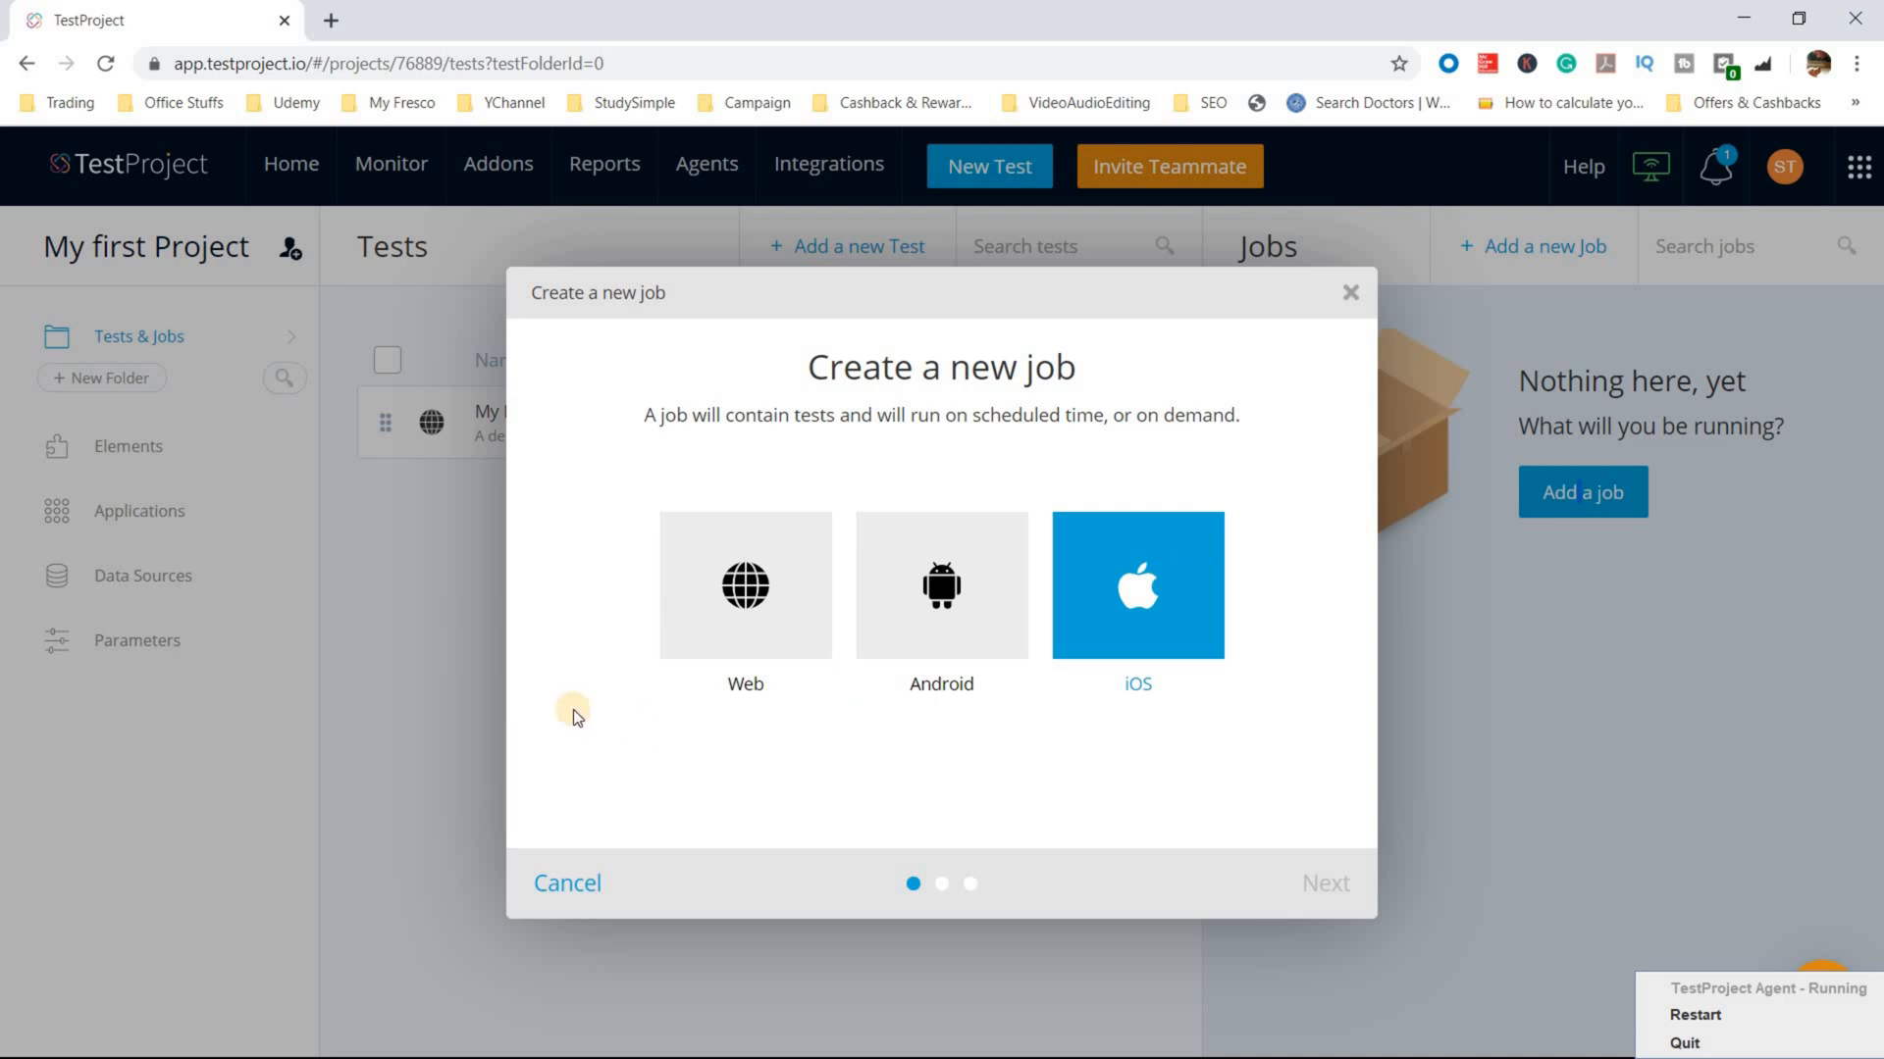
left_click(717, 598)
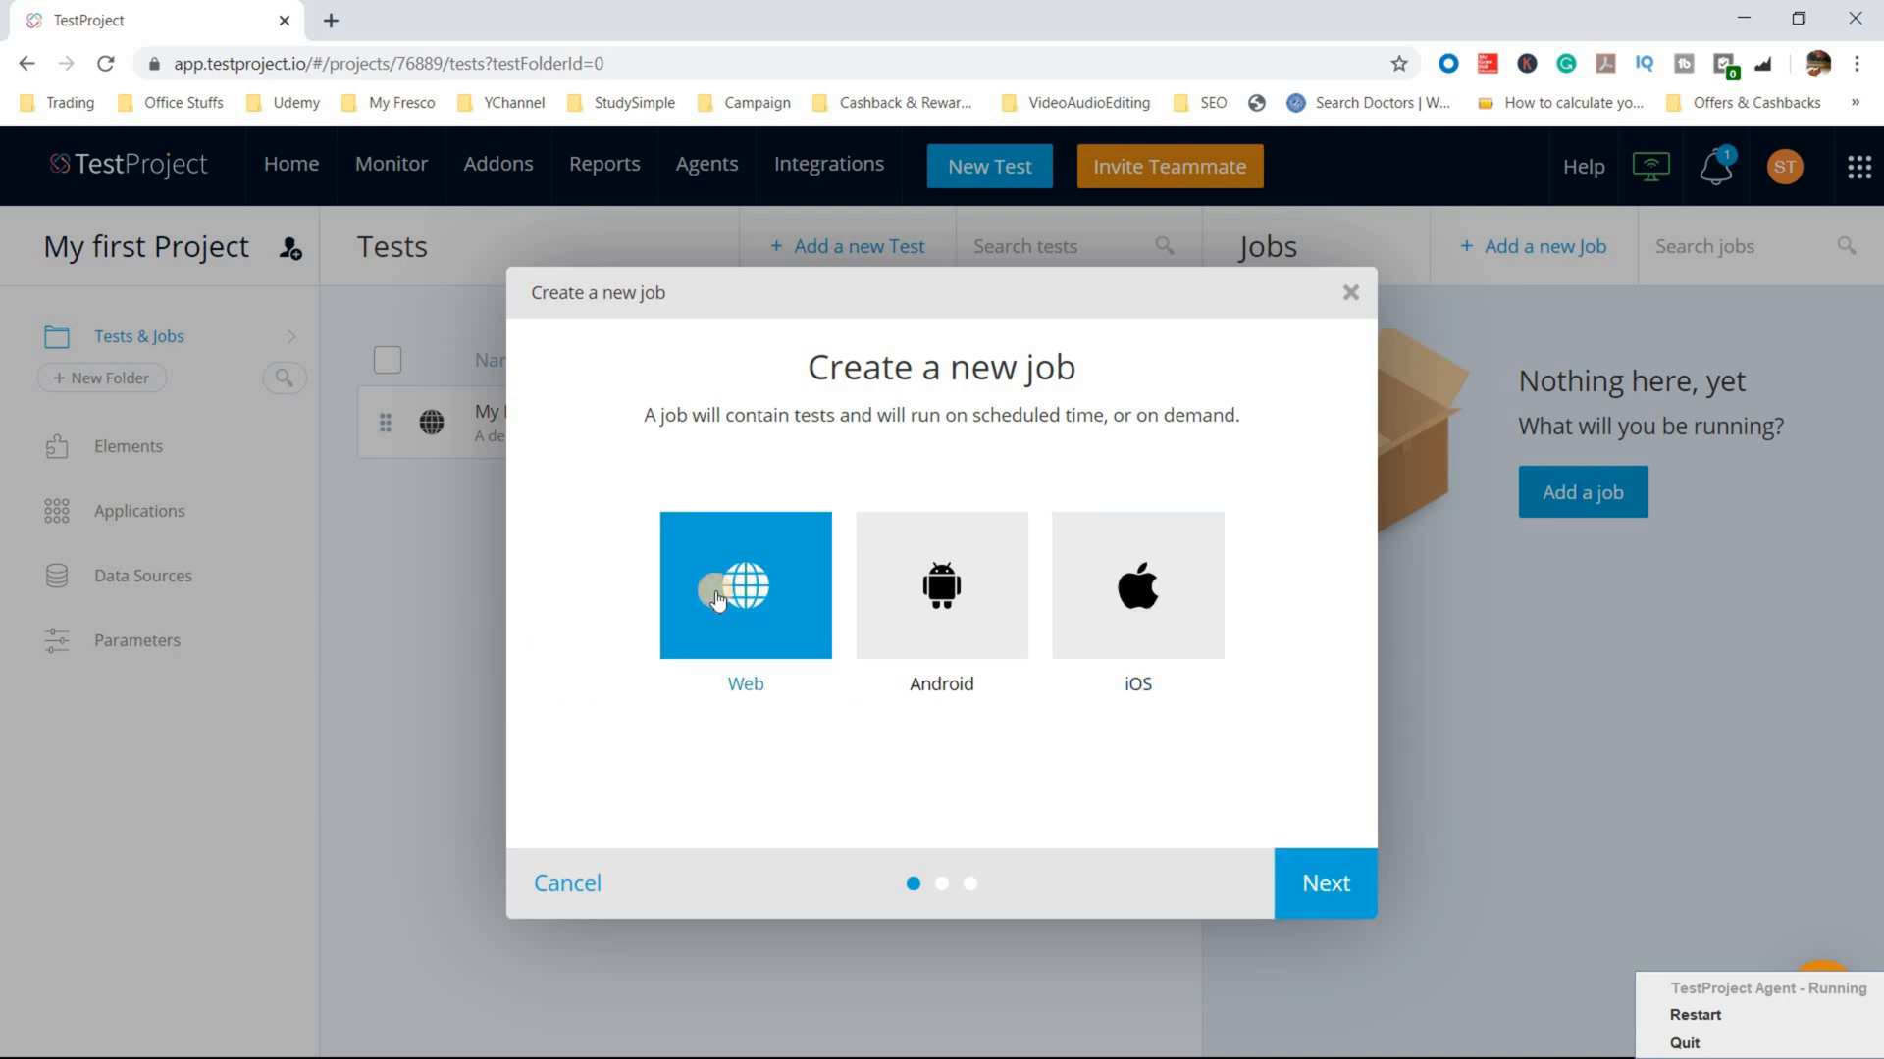
left_click(1280, 895)
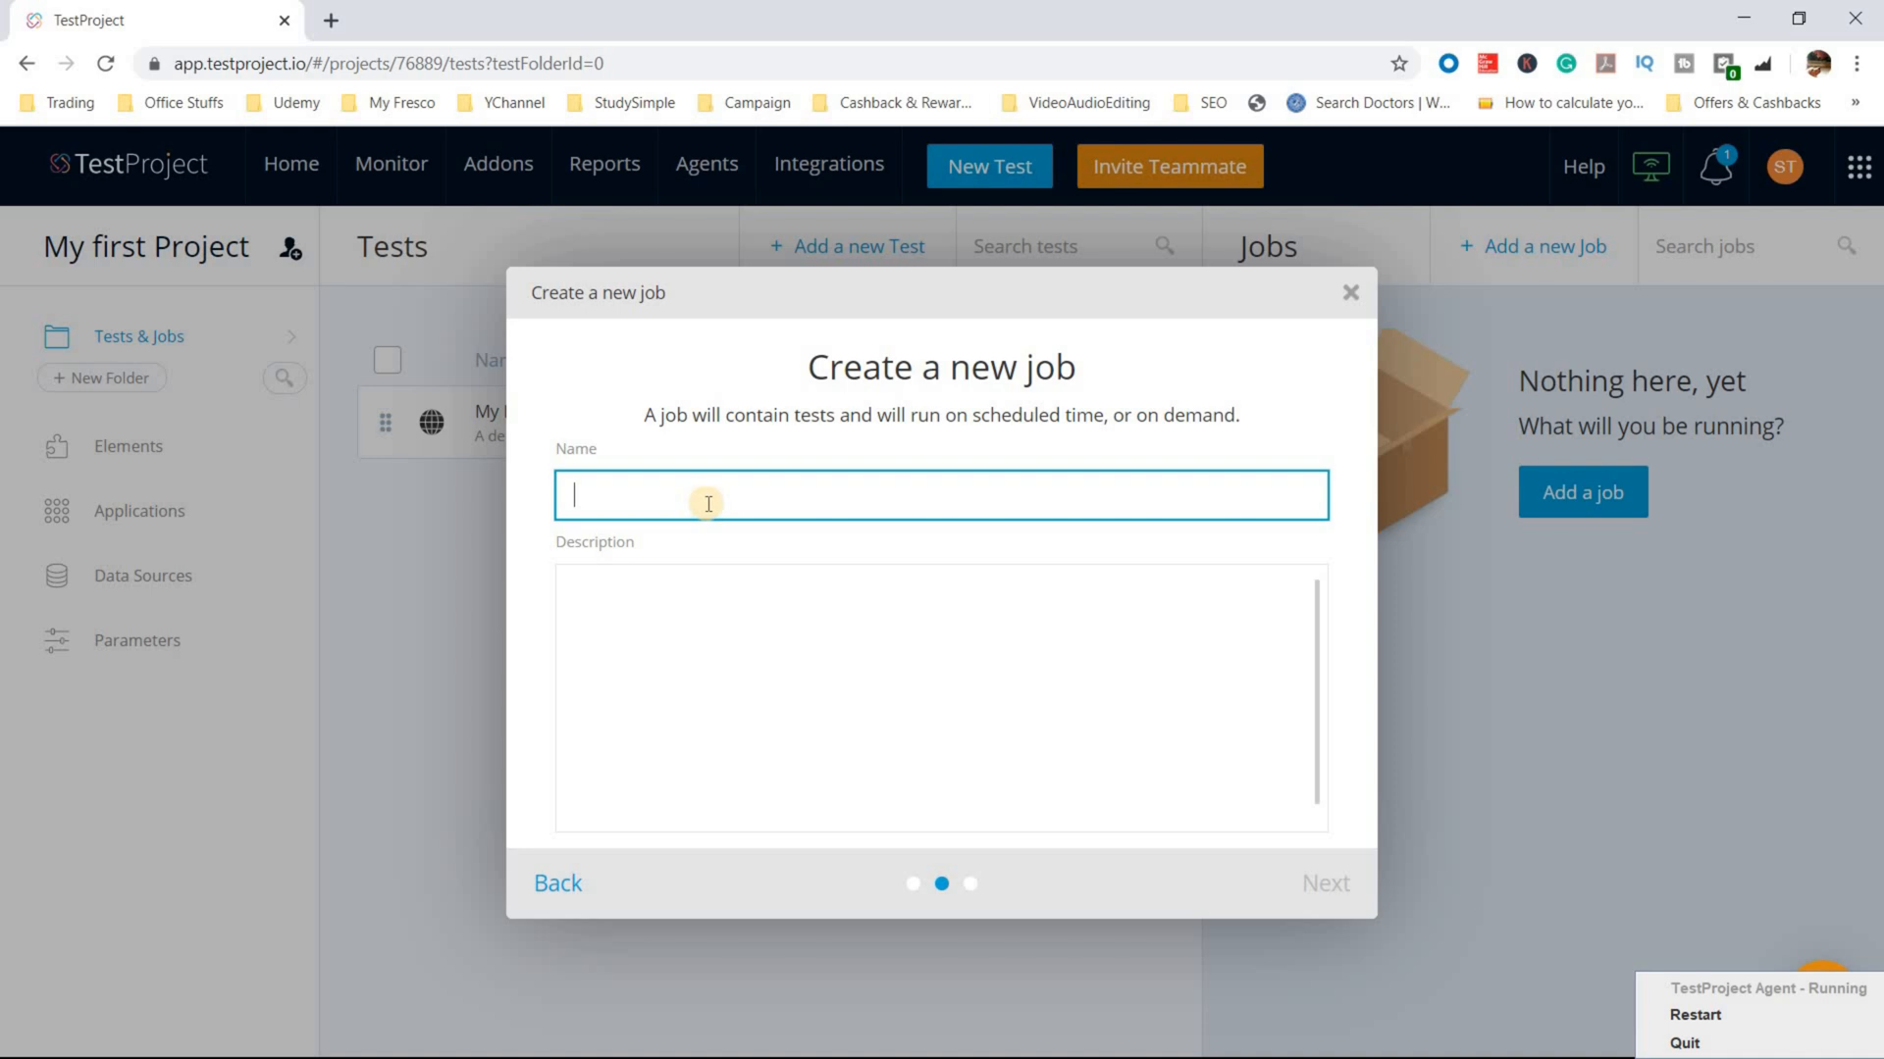
Step: Name the job 'Daily Execution', describe it as 'This test case will execute daily', and continue
type("Da")
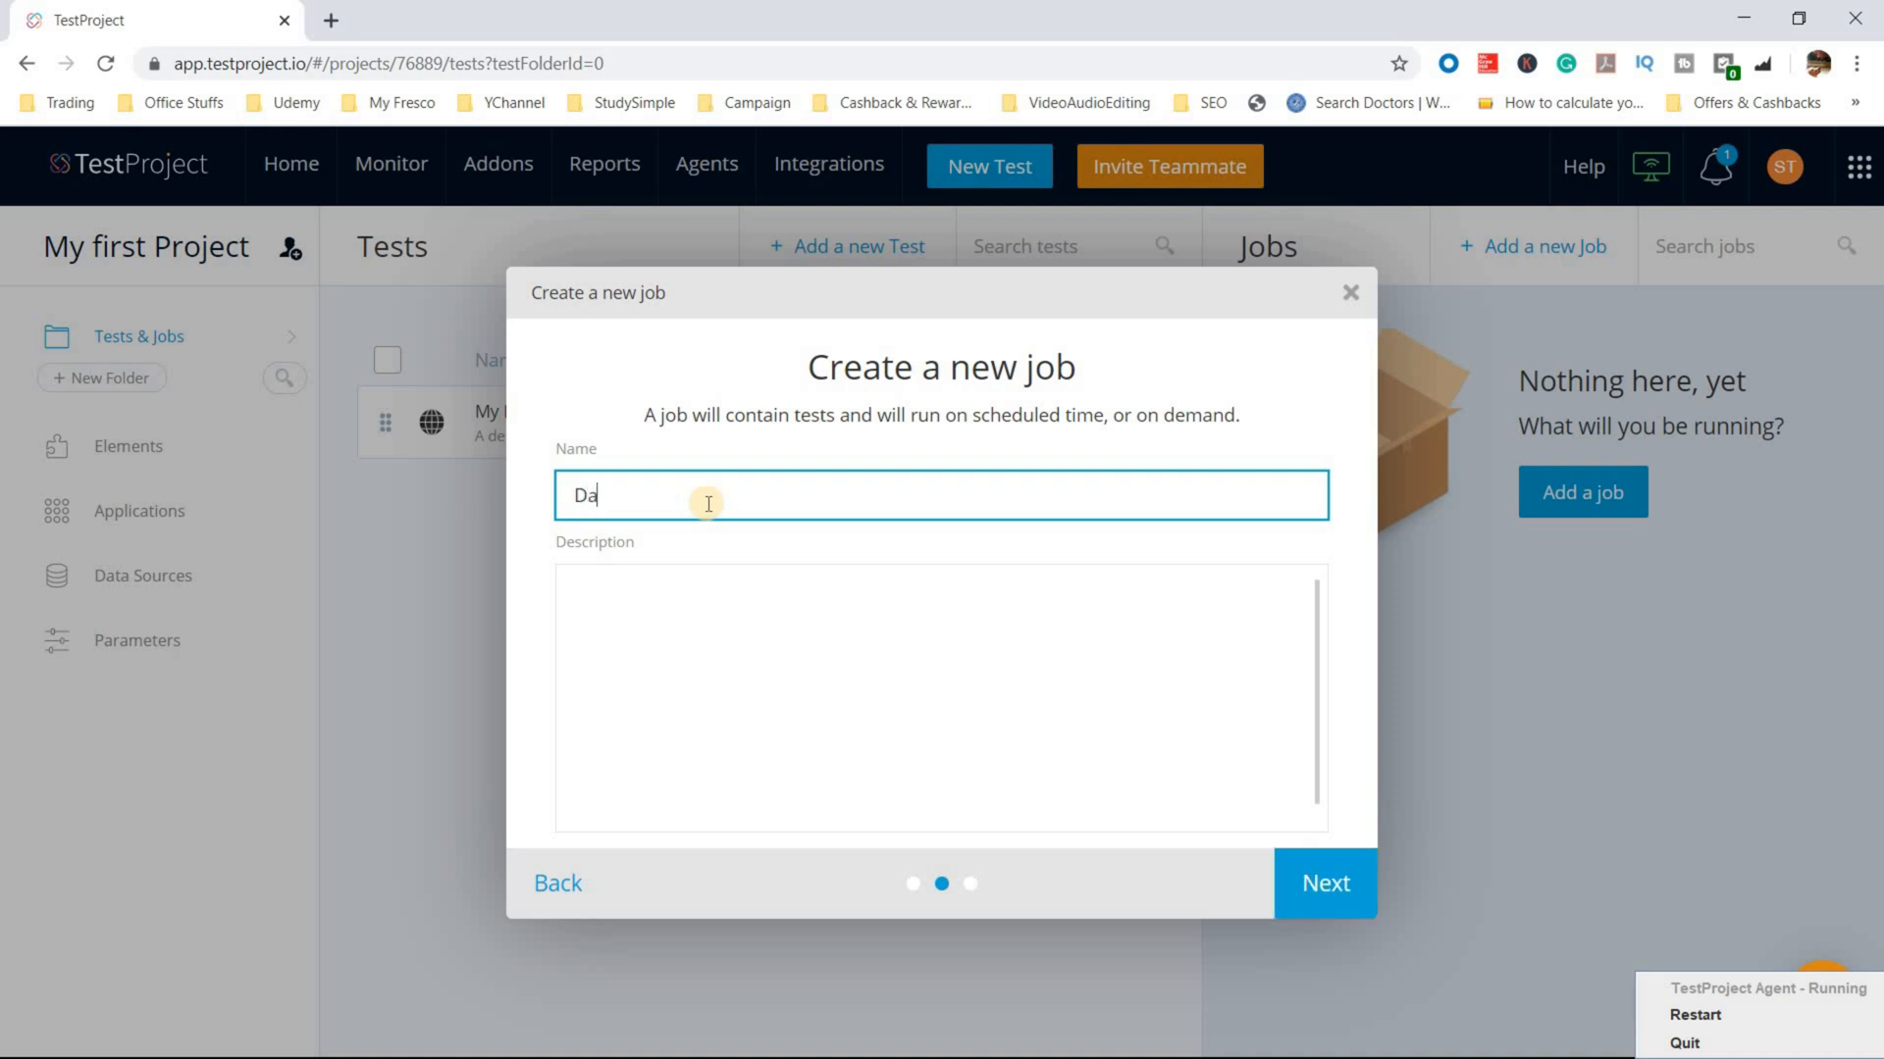
type("ily Execution")
left_click(713, 634)
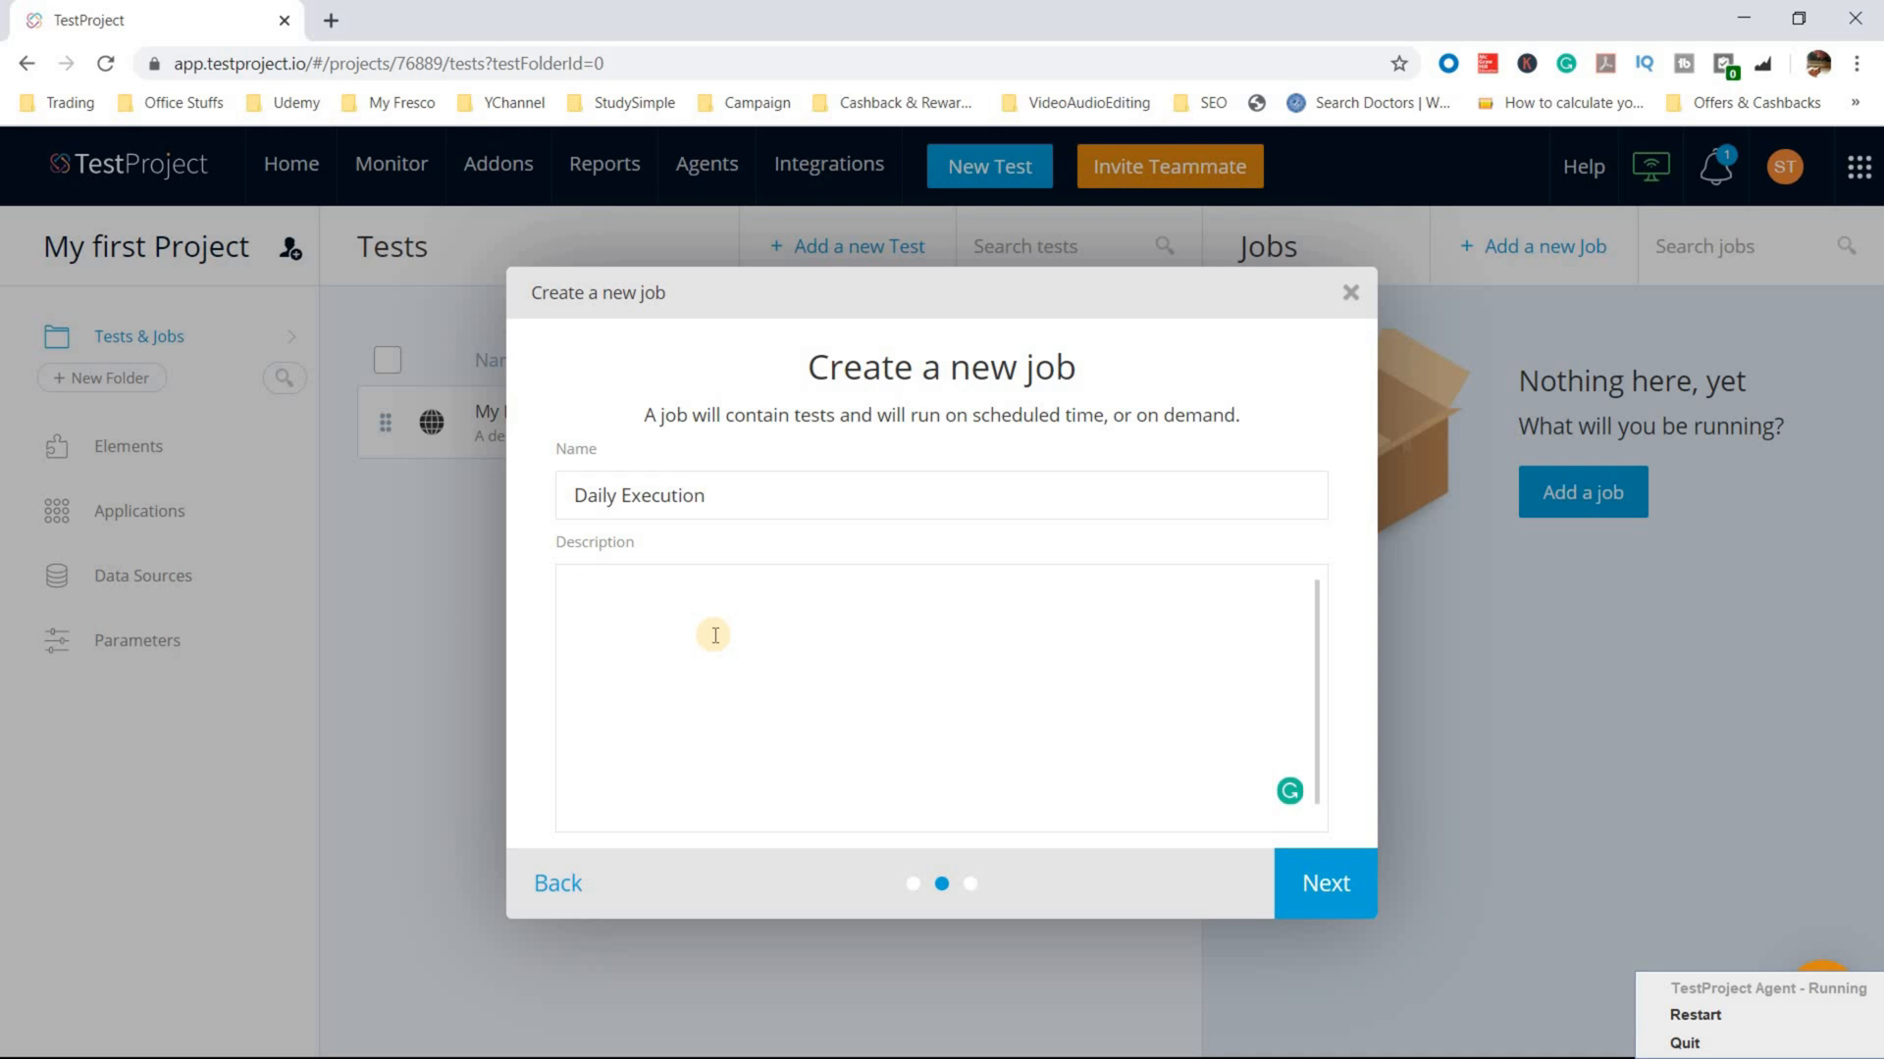
type("This test case will exec")
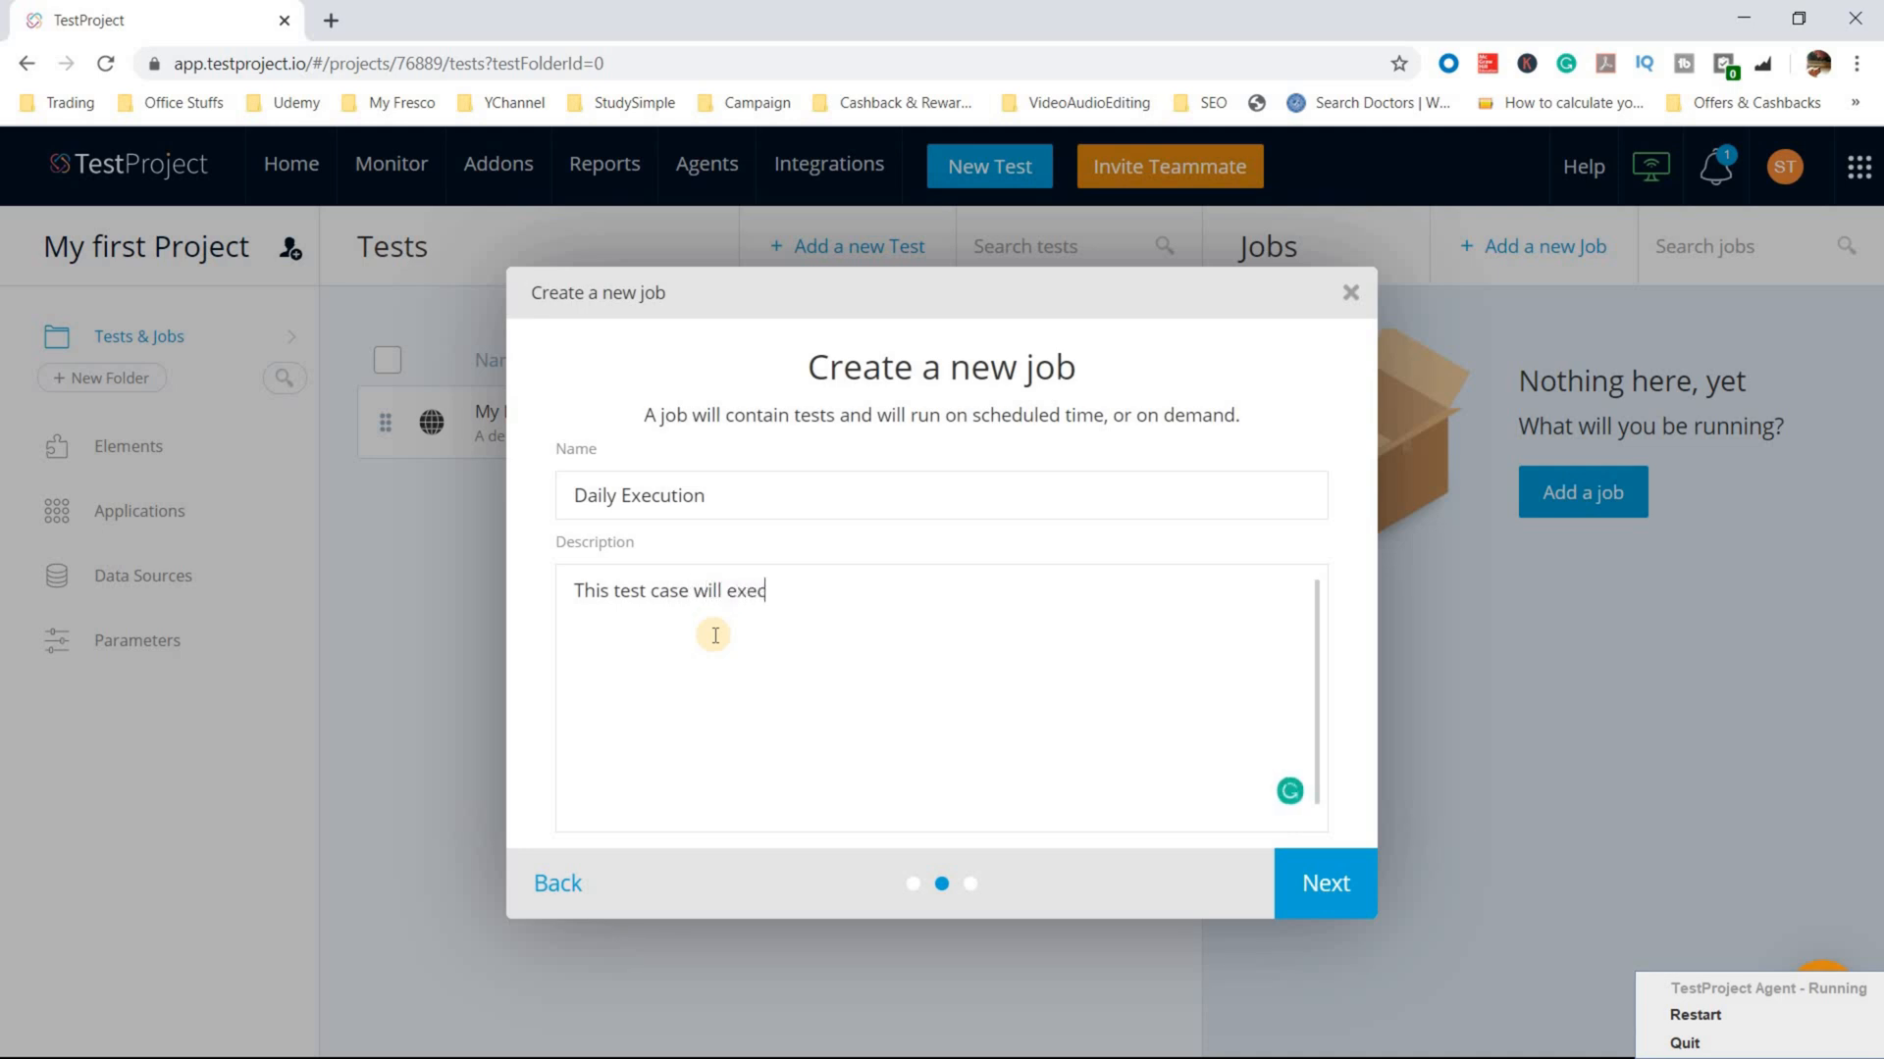
type("ute daily")
left_click(1355, 904)
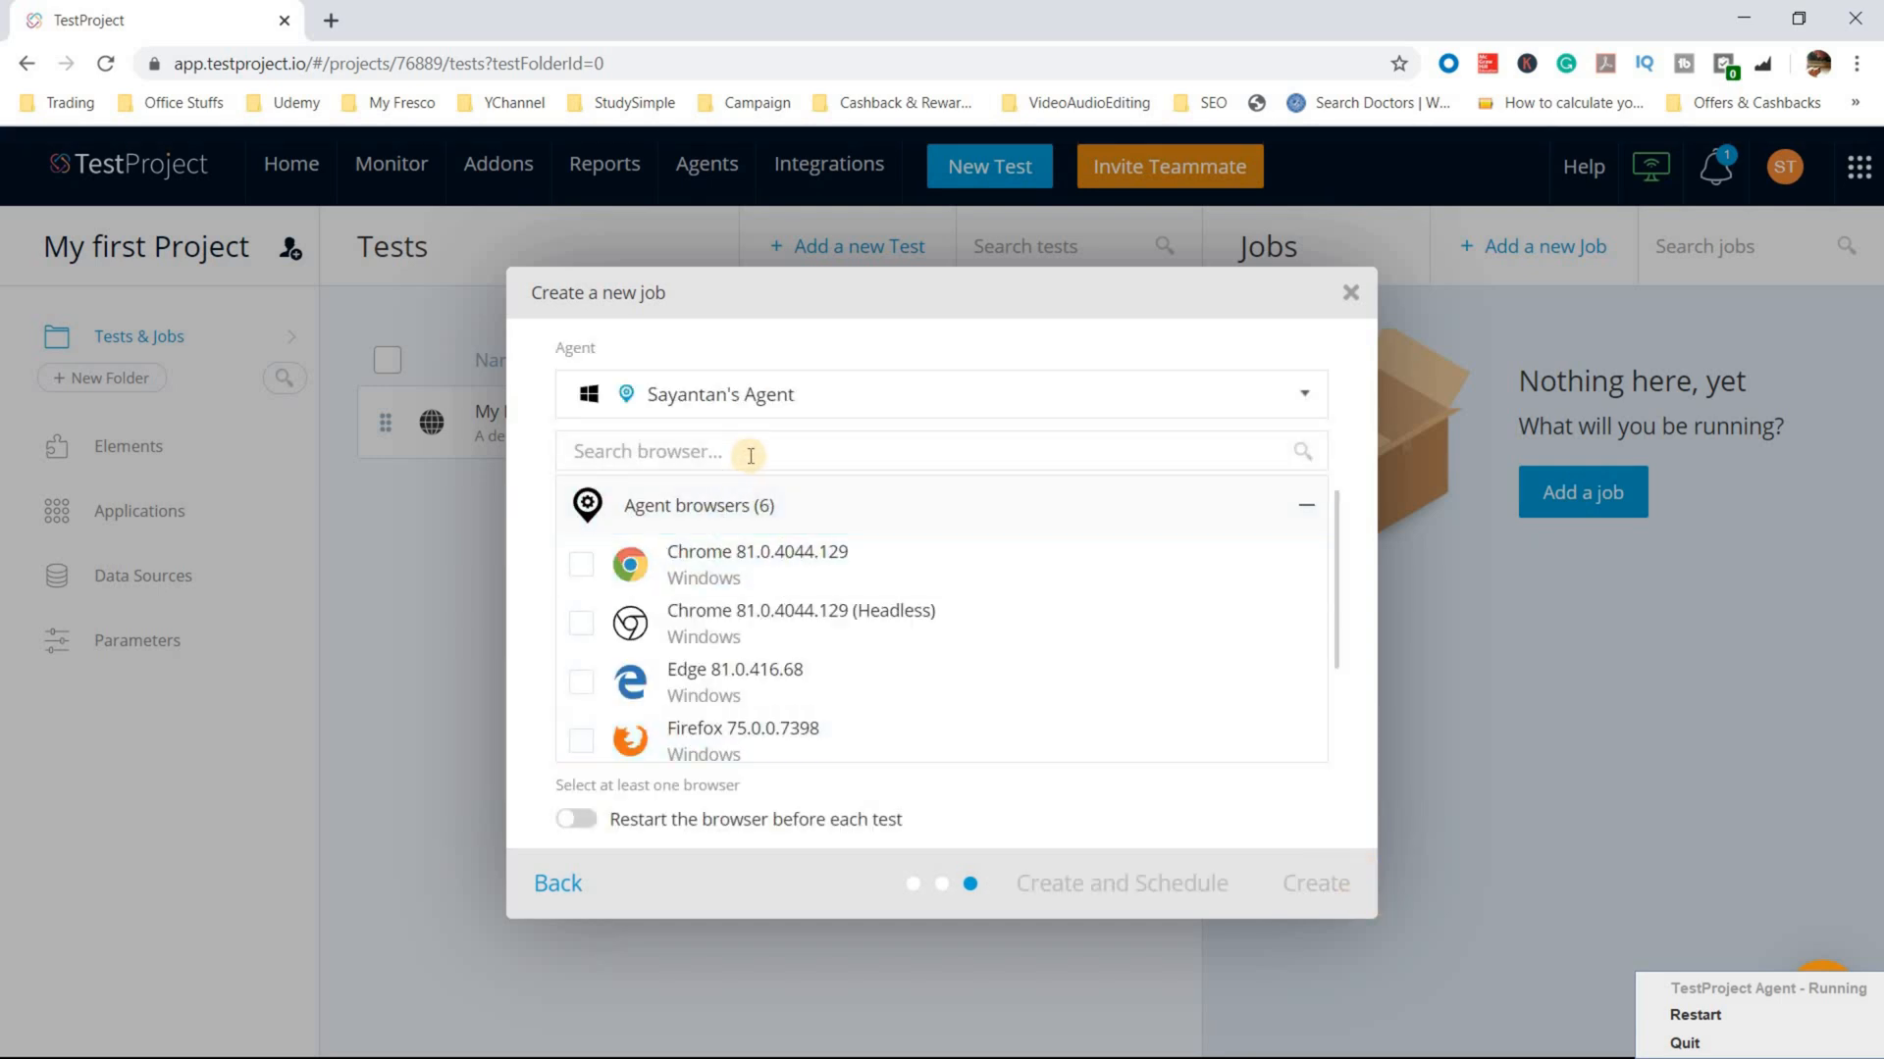
Step: Select the local agent to run the job
left_click(1265, 412)
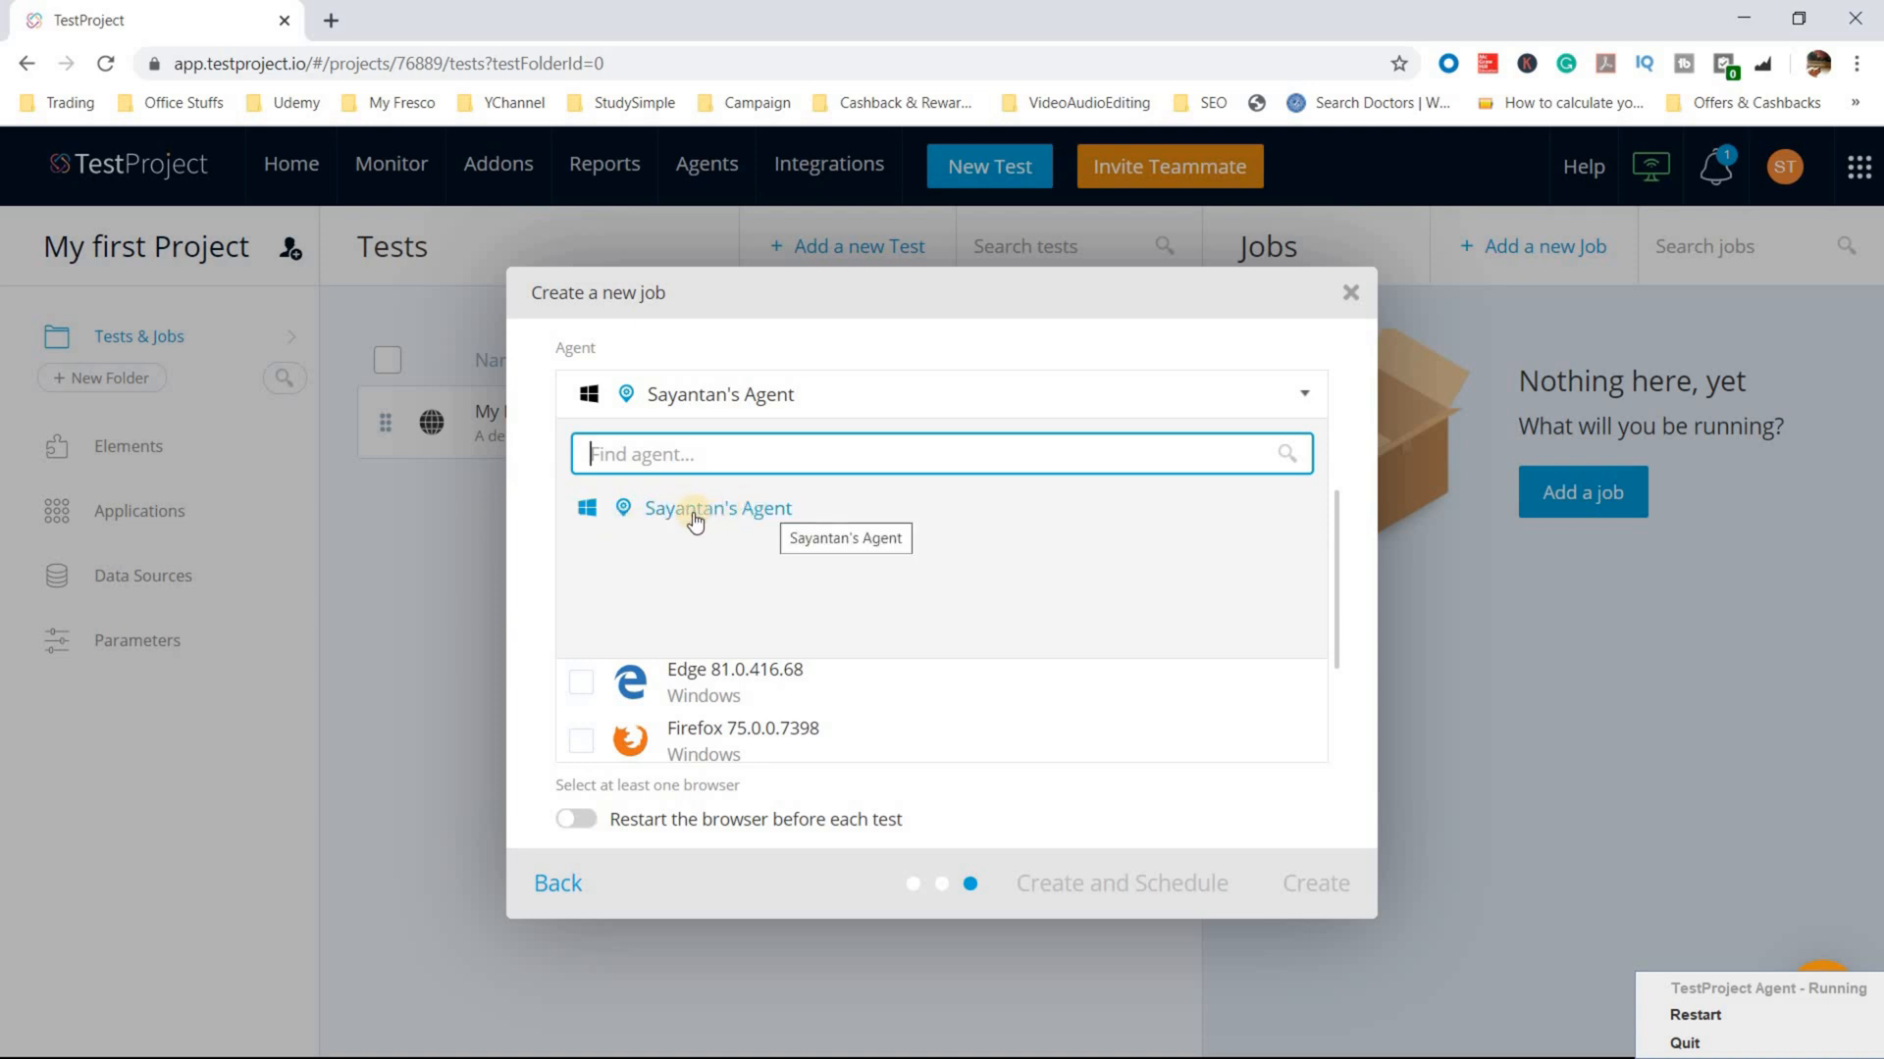
left_click(765, 508)
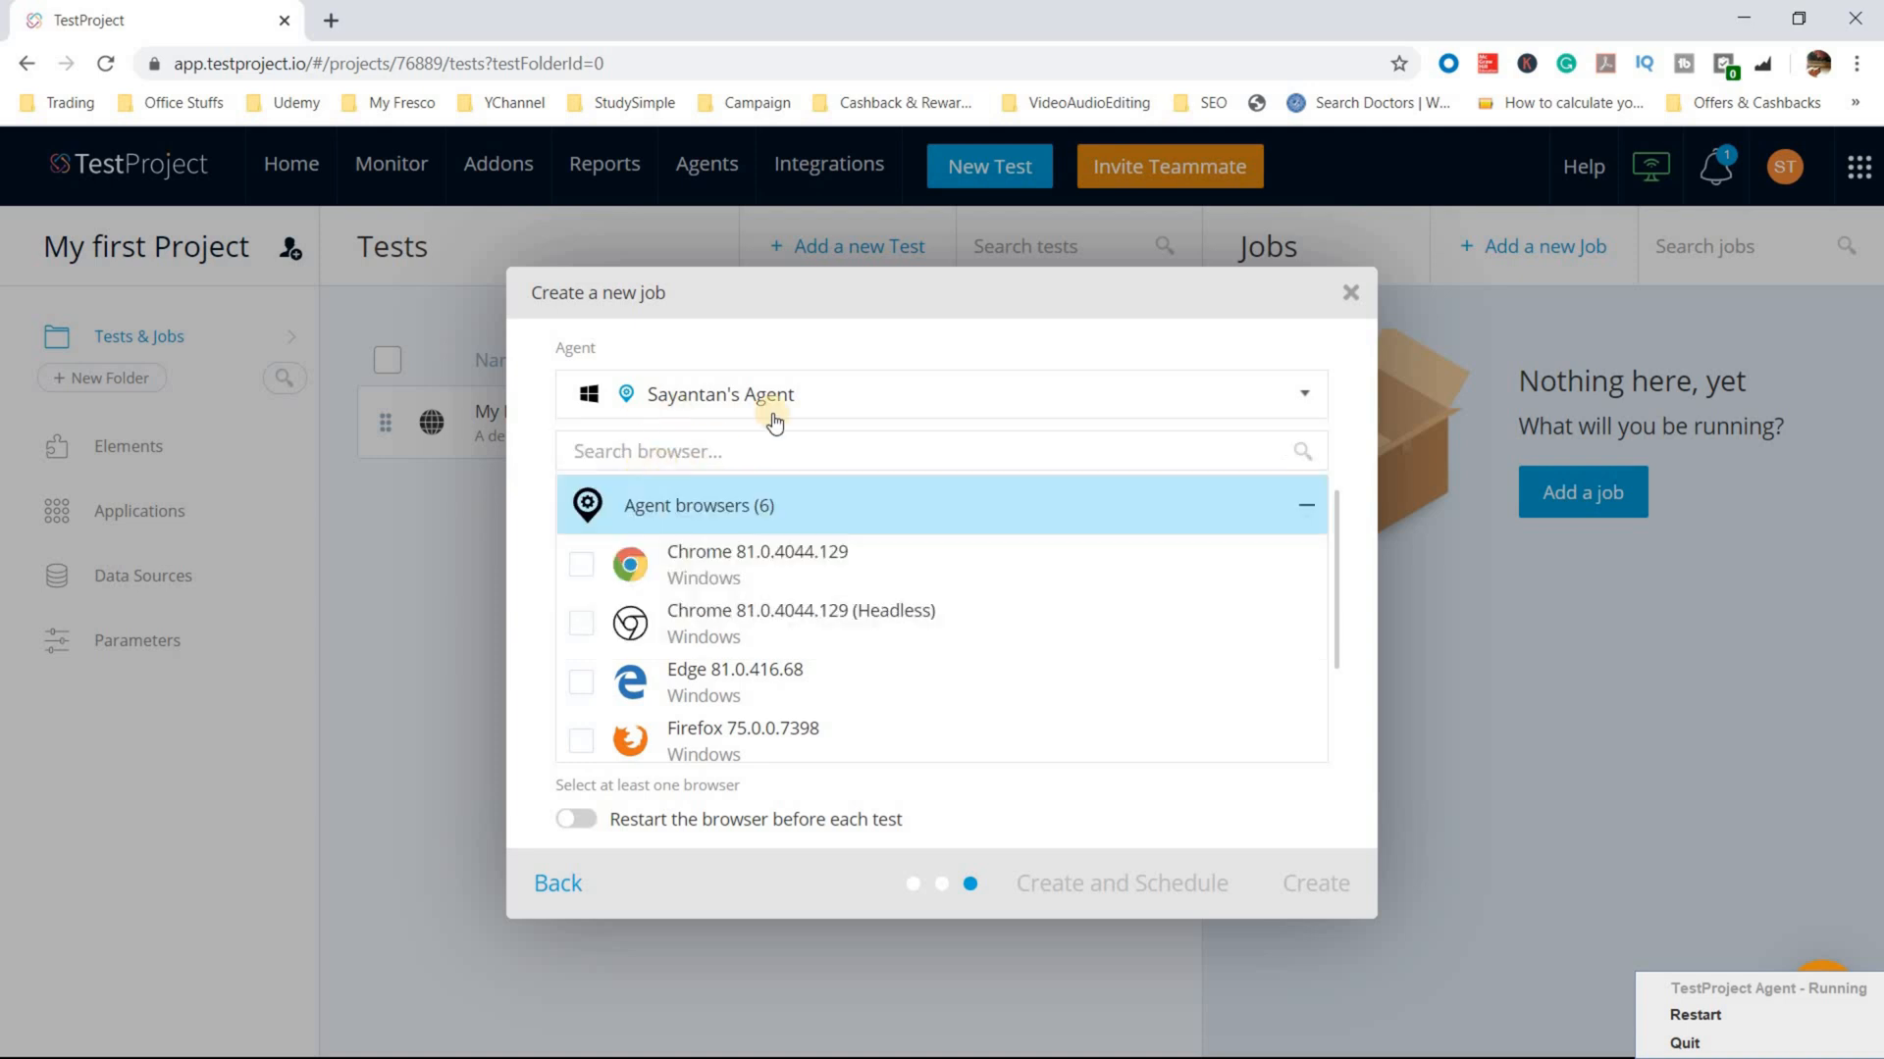
left_click(697, 387)
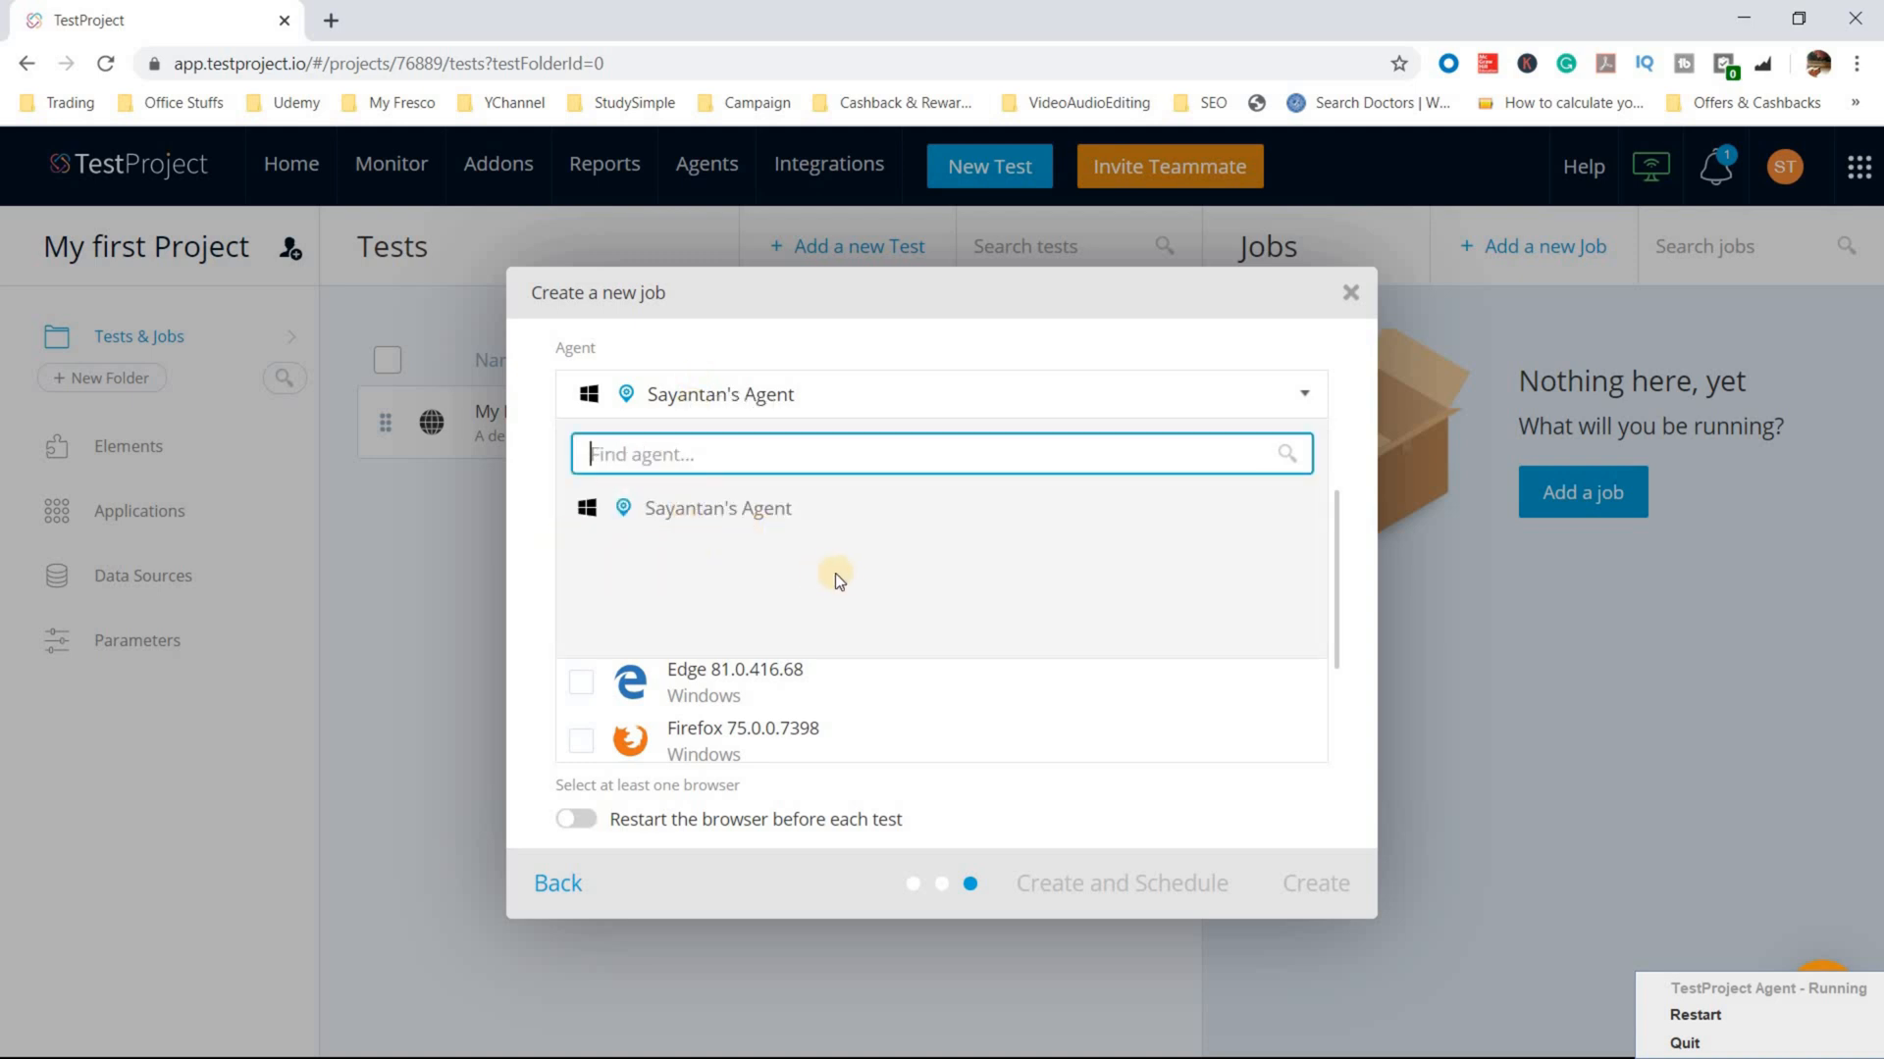
left_click(677, 527)
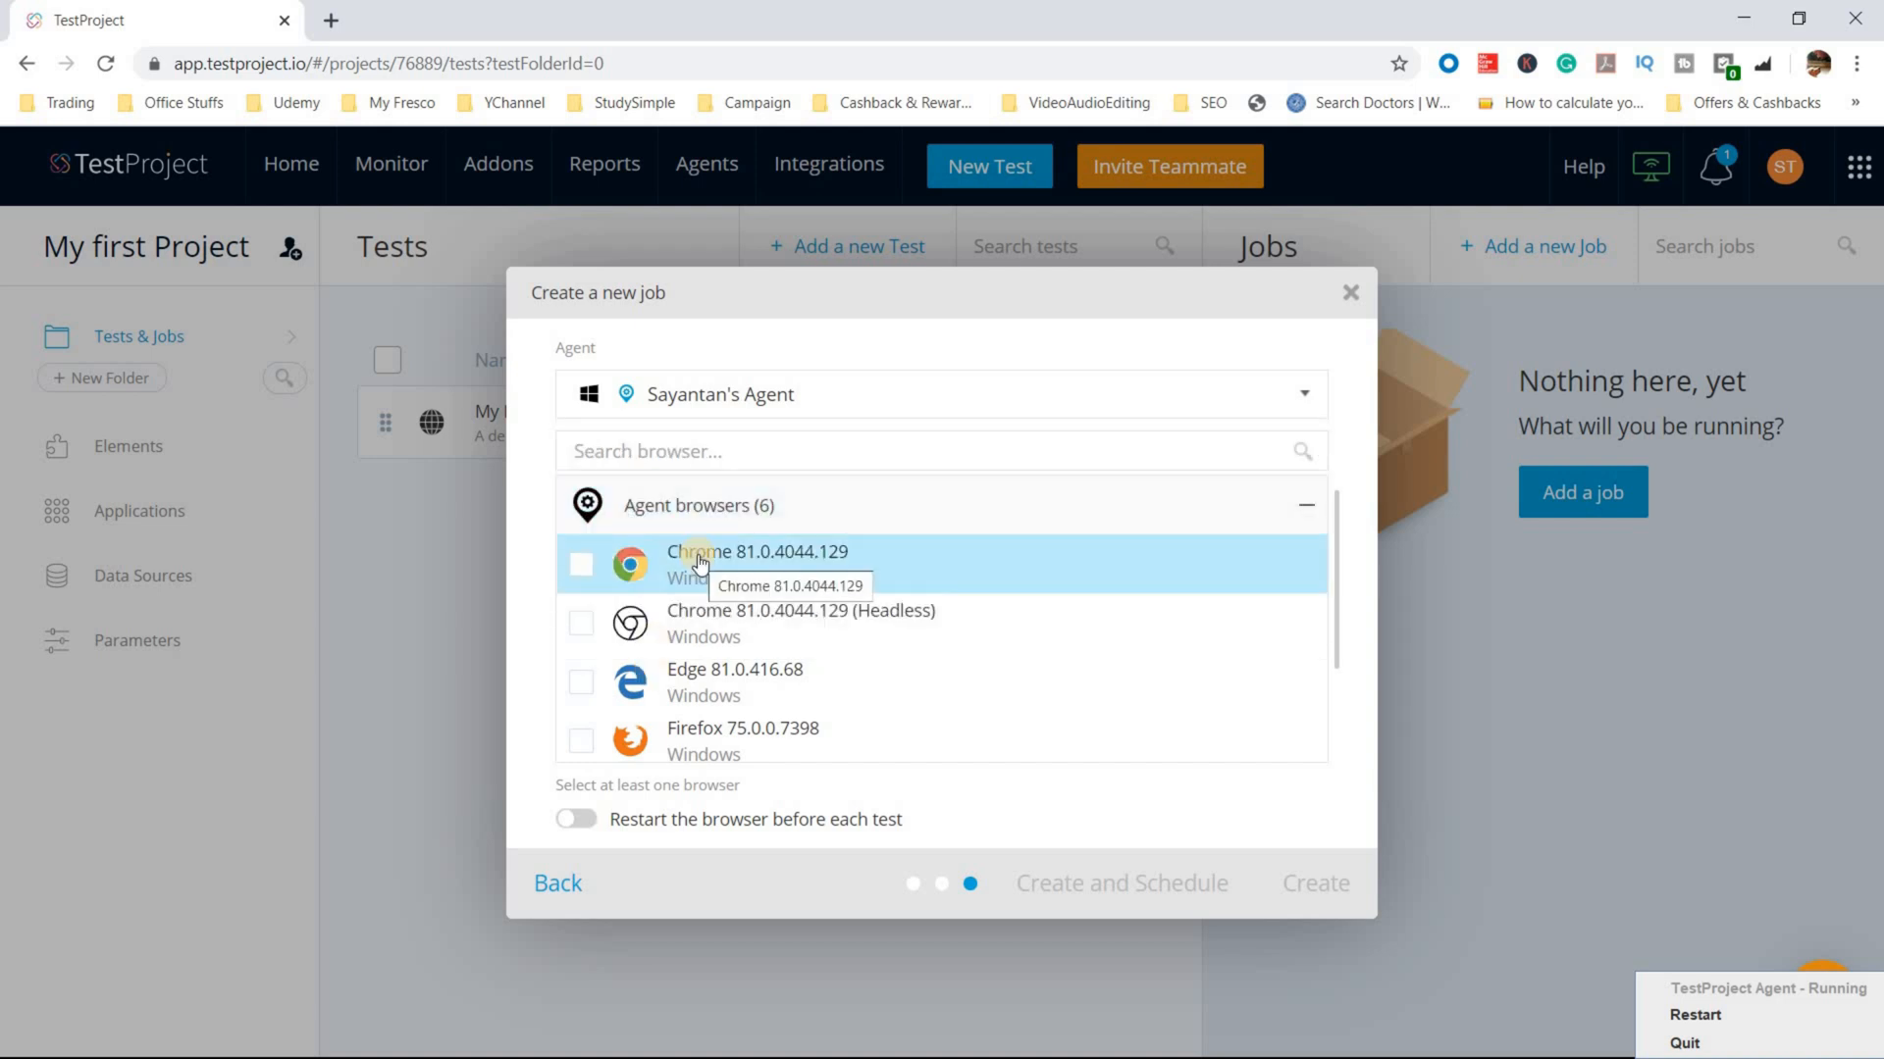
Step: Include Chrome 81.0.4044.129 and Firefox 75.0.0.7398 as browsers, then create the job
left_click(579, 567)
left_click(606, 730)
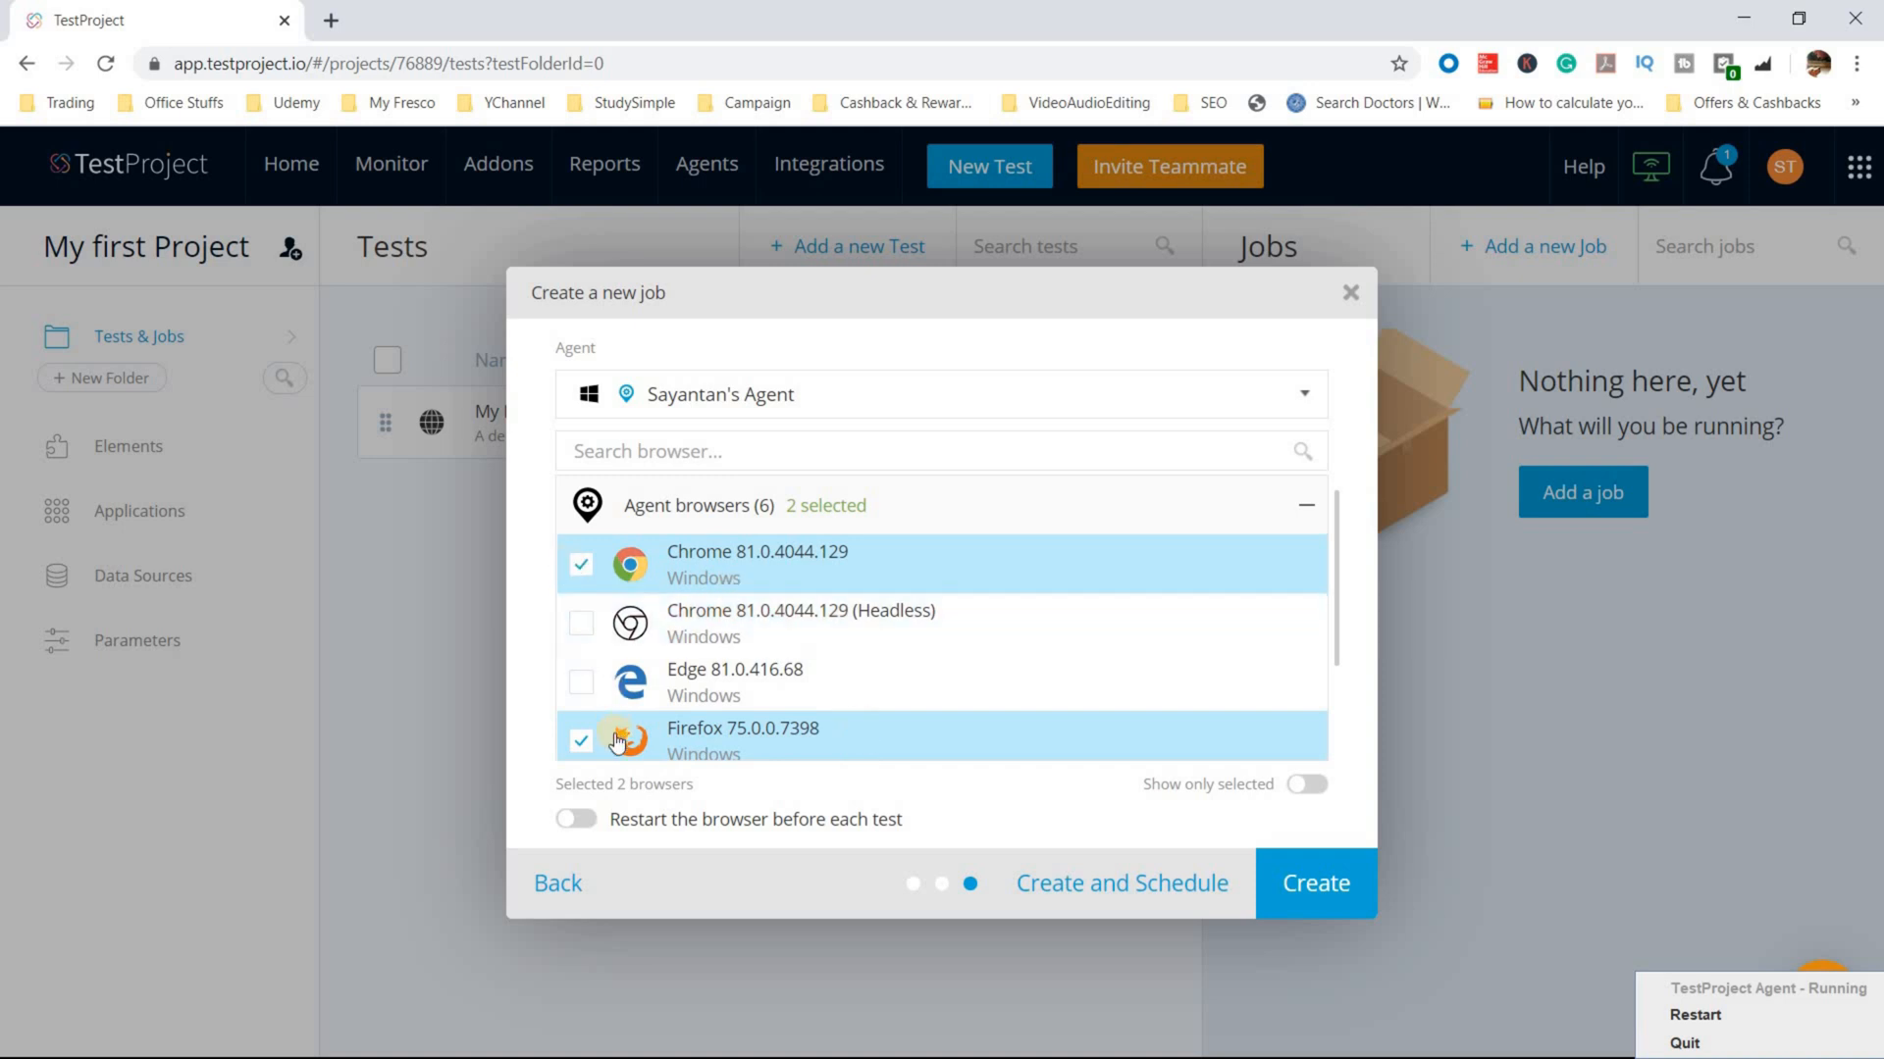
scroll(863, 637, "down", 1)
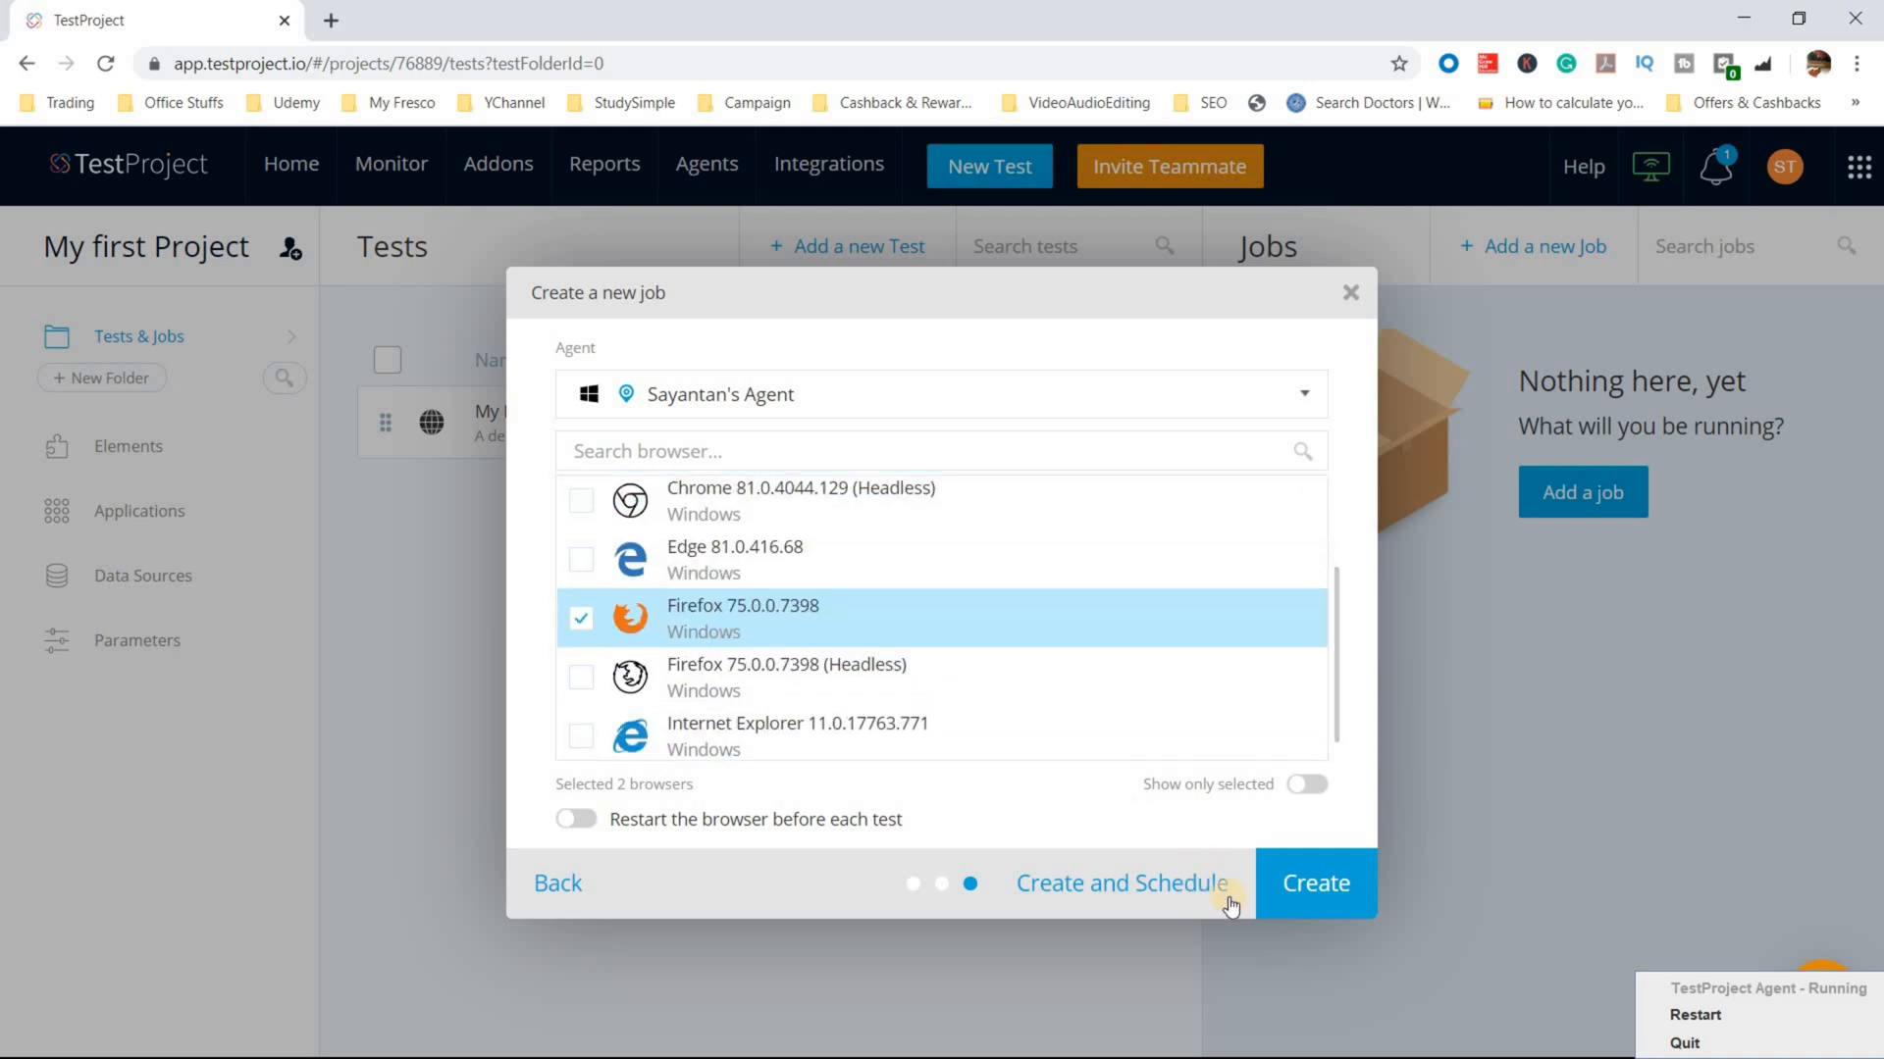
left_click(1285, 915)
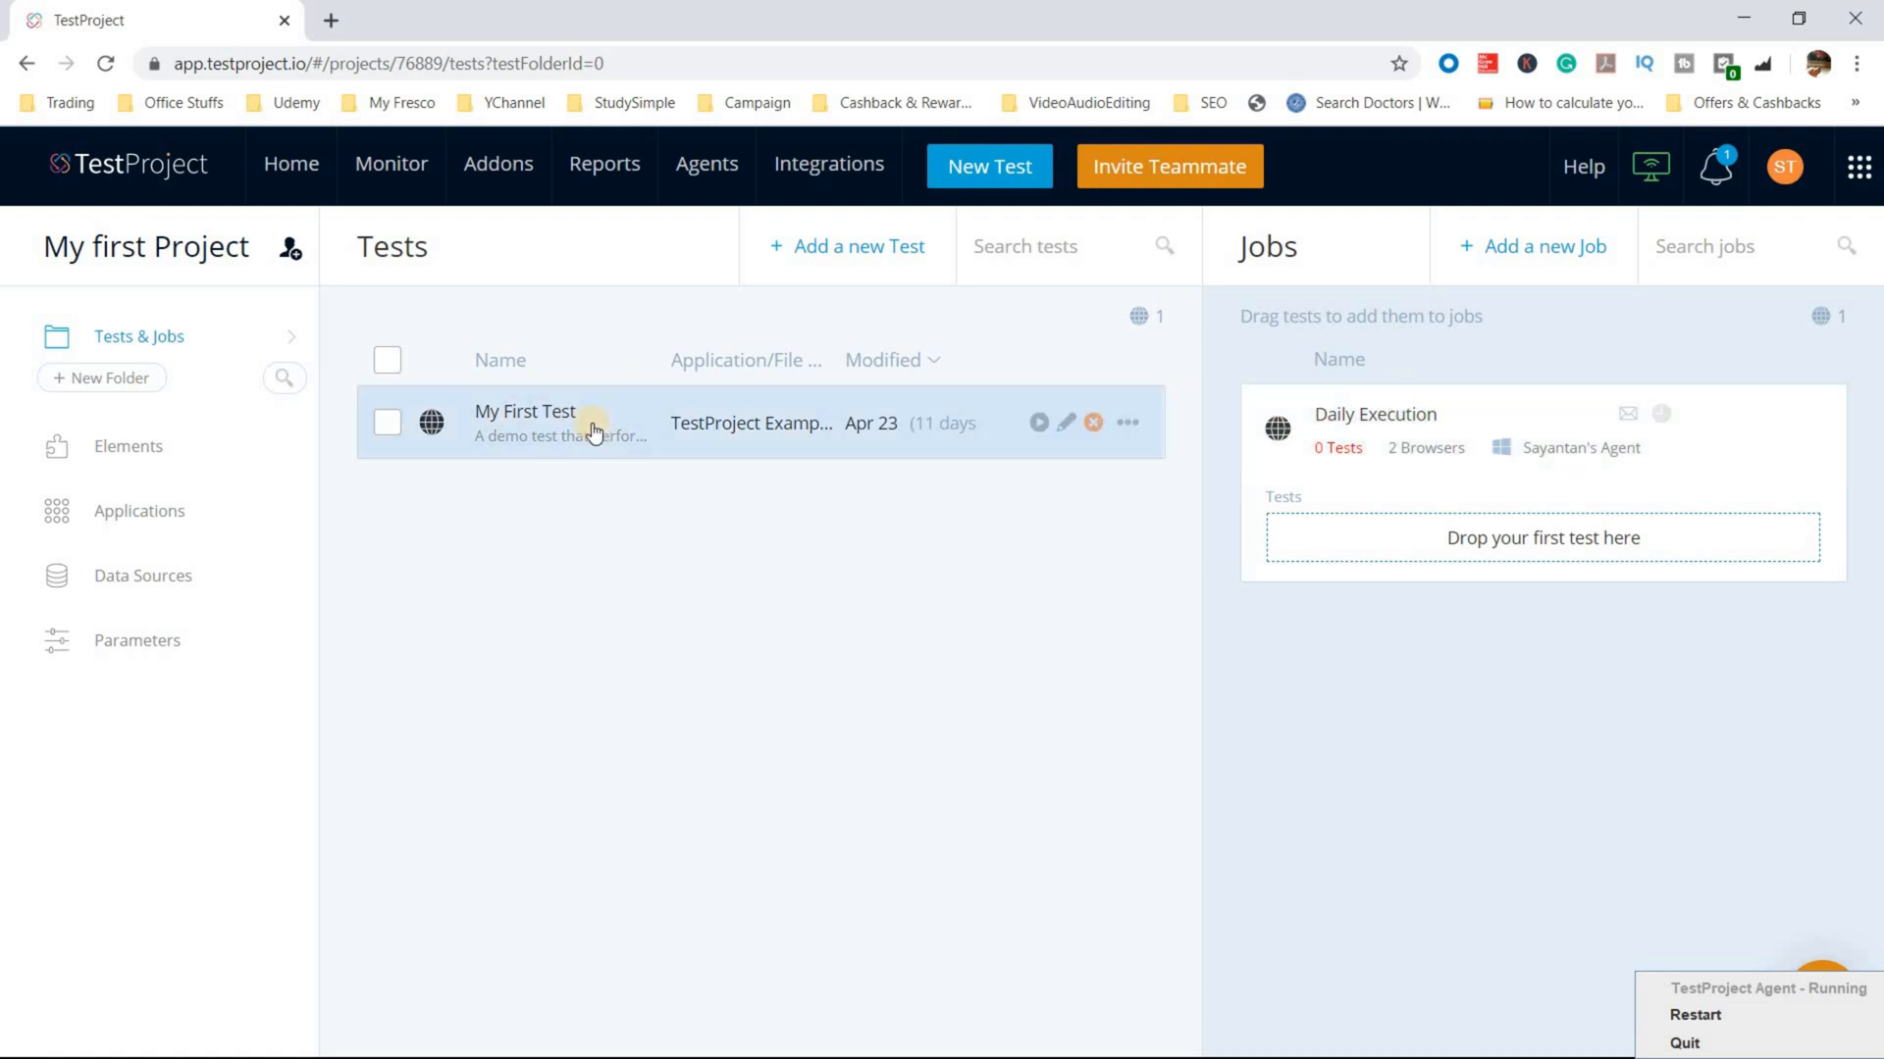
Step: Drag My First Test from the Tests list into the Daily Execution job's drop area
left_click_drag(613, 440, 1442, 527)
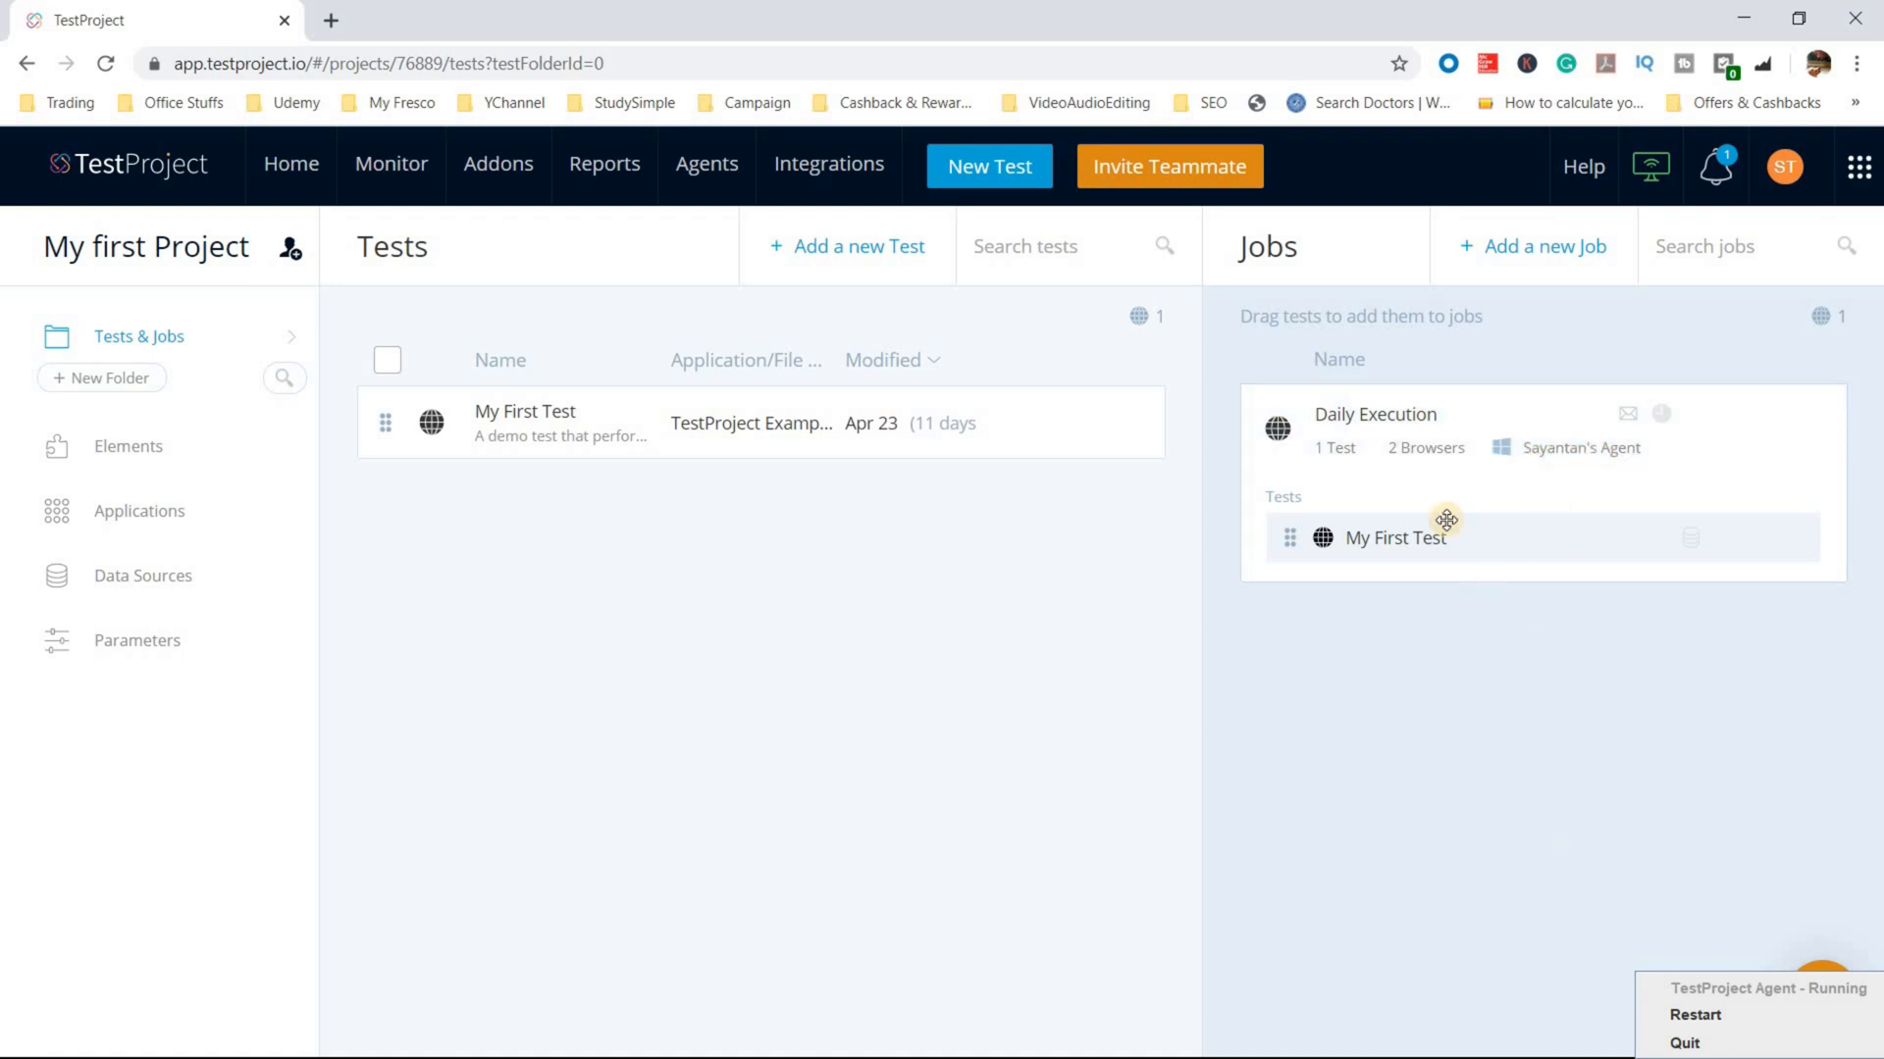
mouse_move(1743, 429)
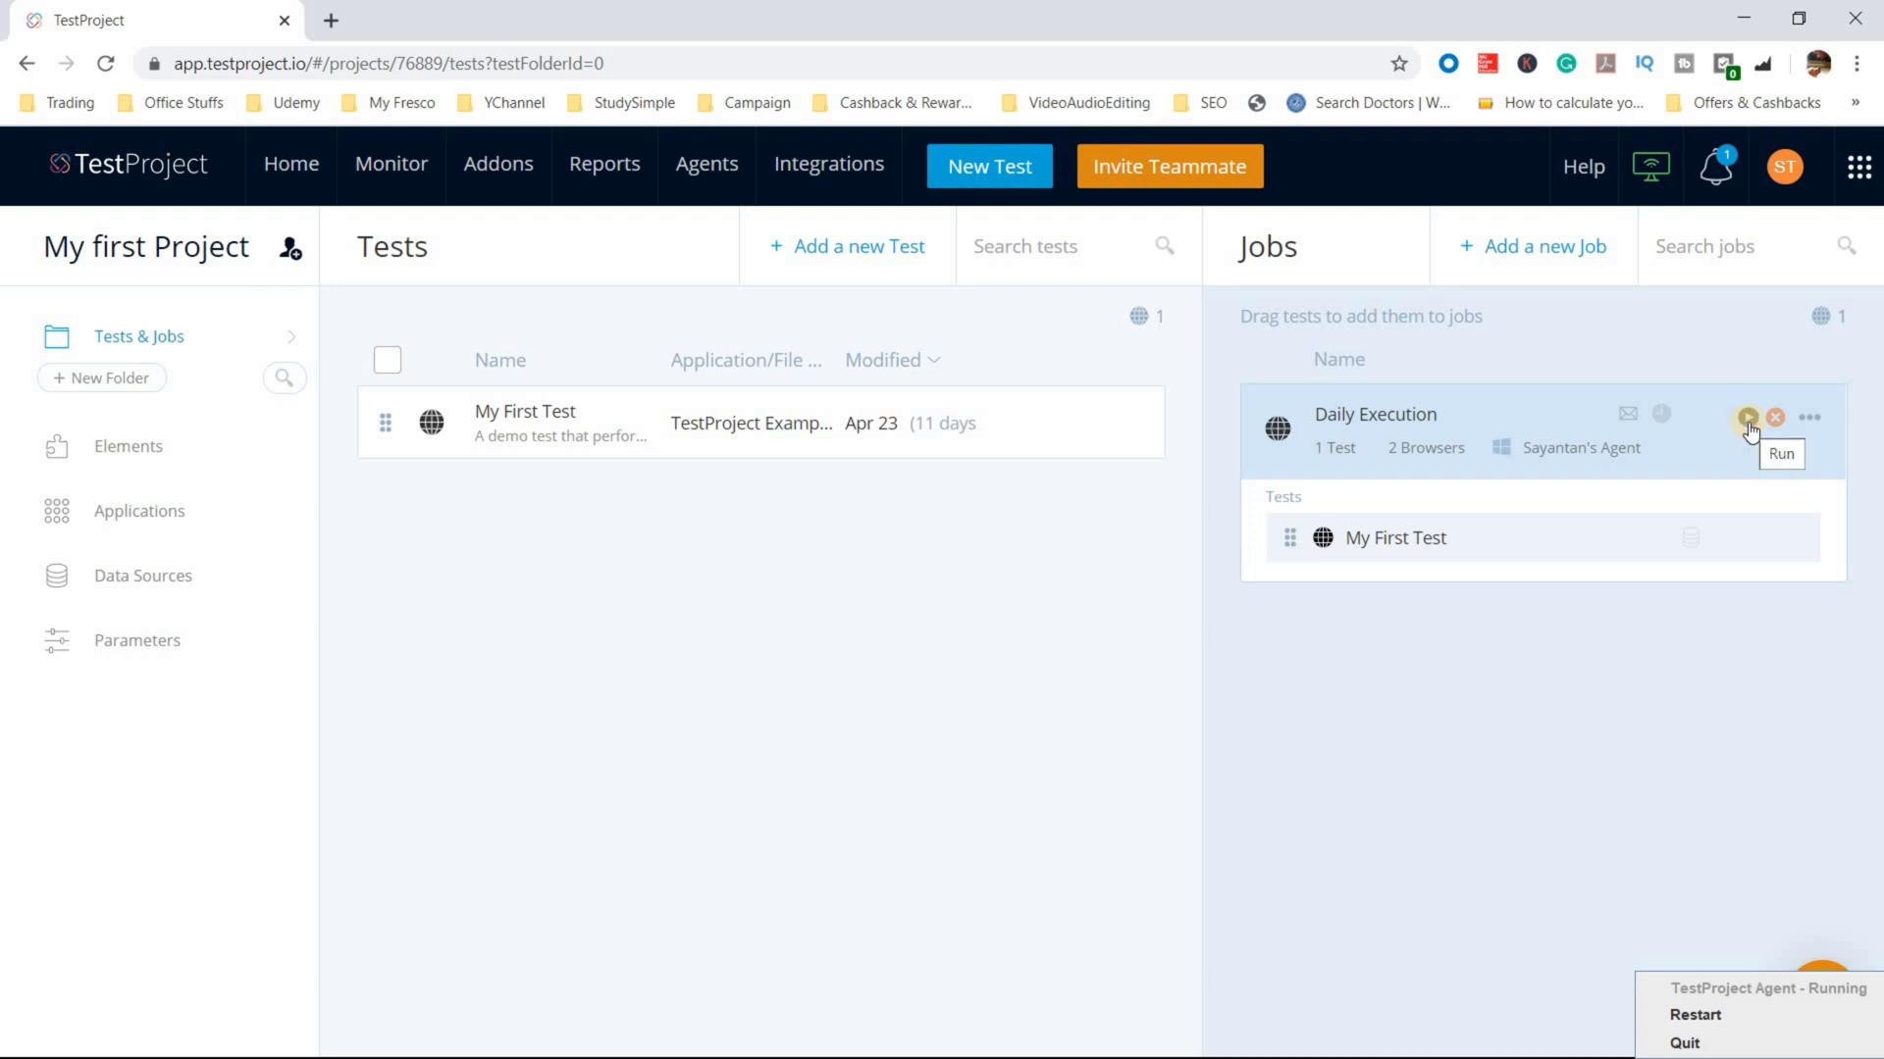
Step: Start the Daily Execution job immediately with its Run button
left_click(1748, 421)
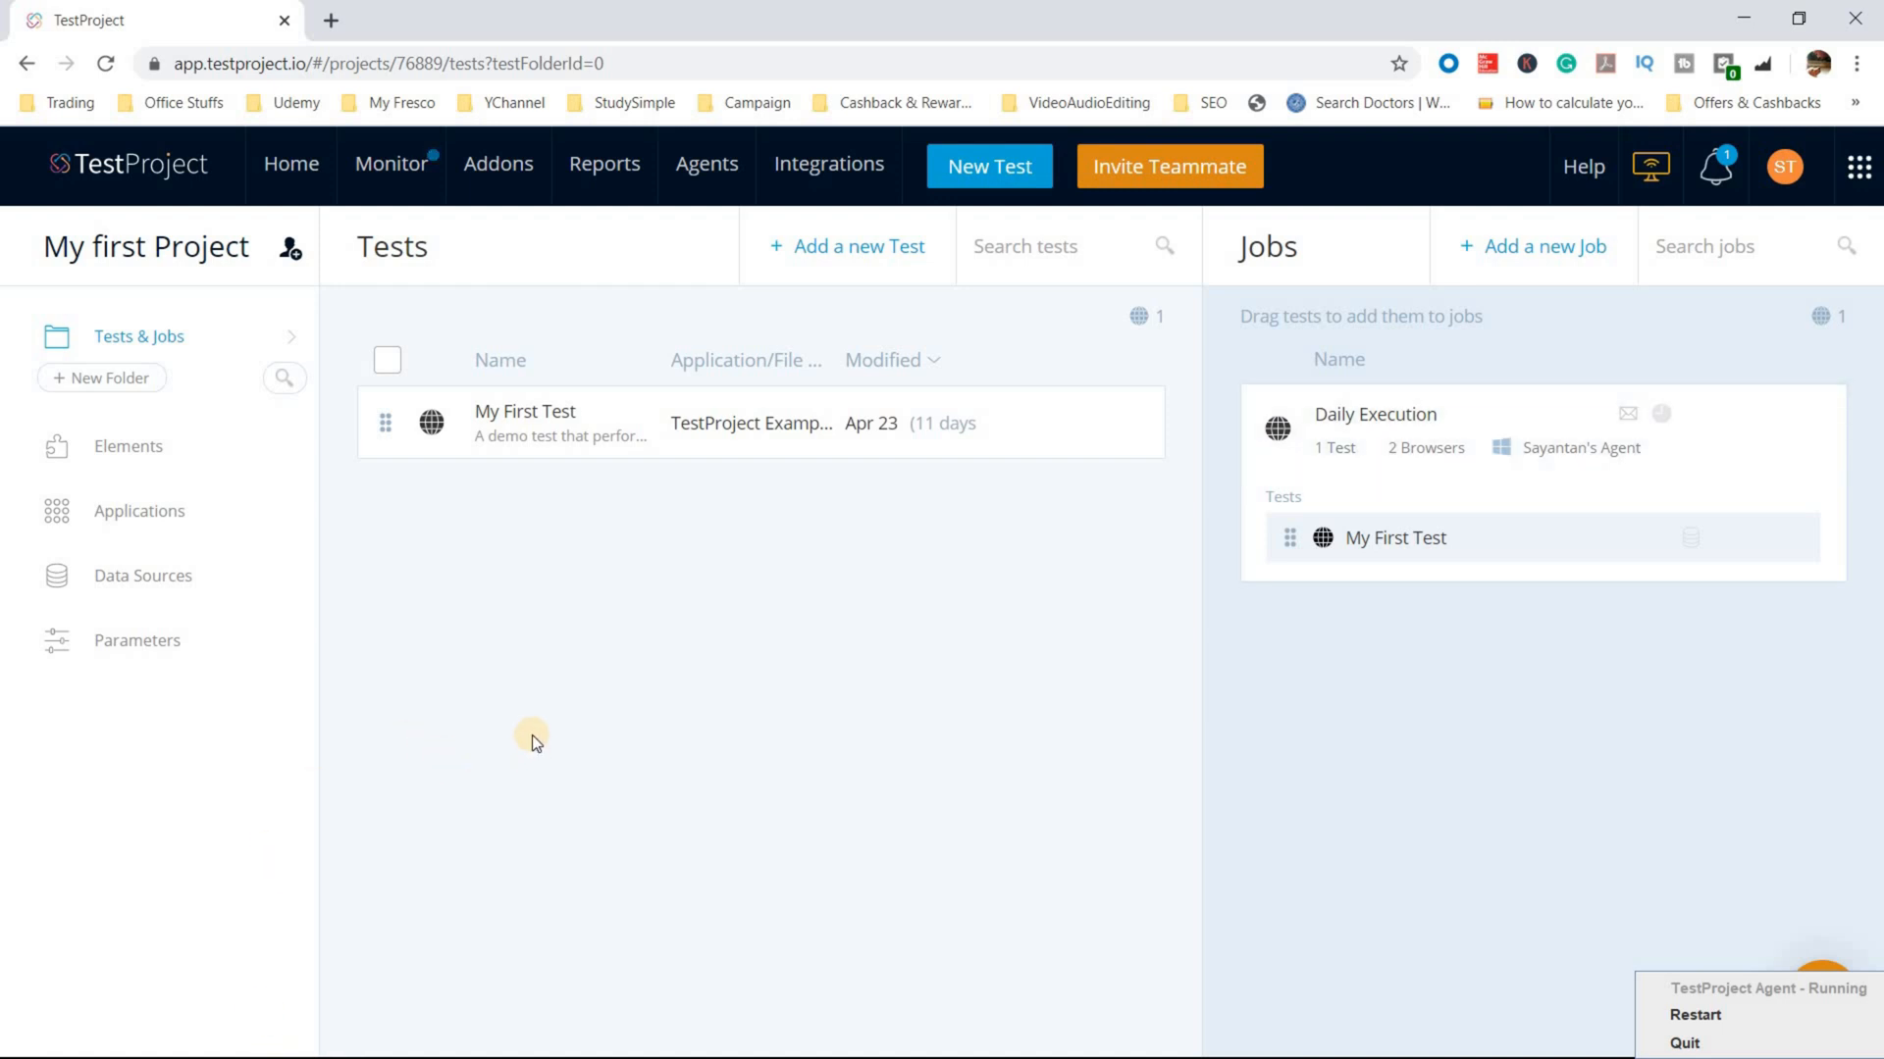
mouse_move(423, 170)
left_click(409, 181)
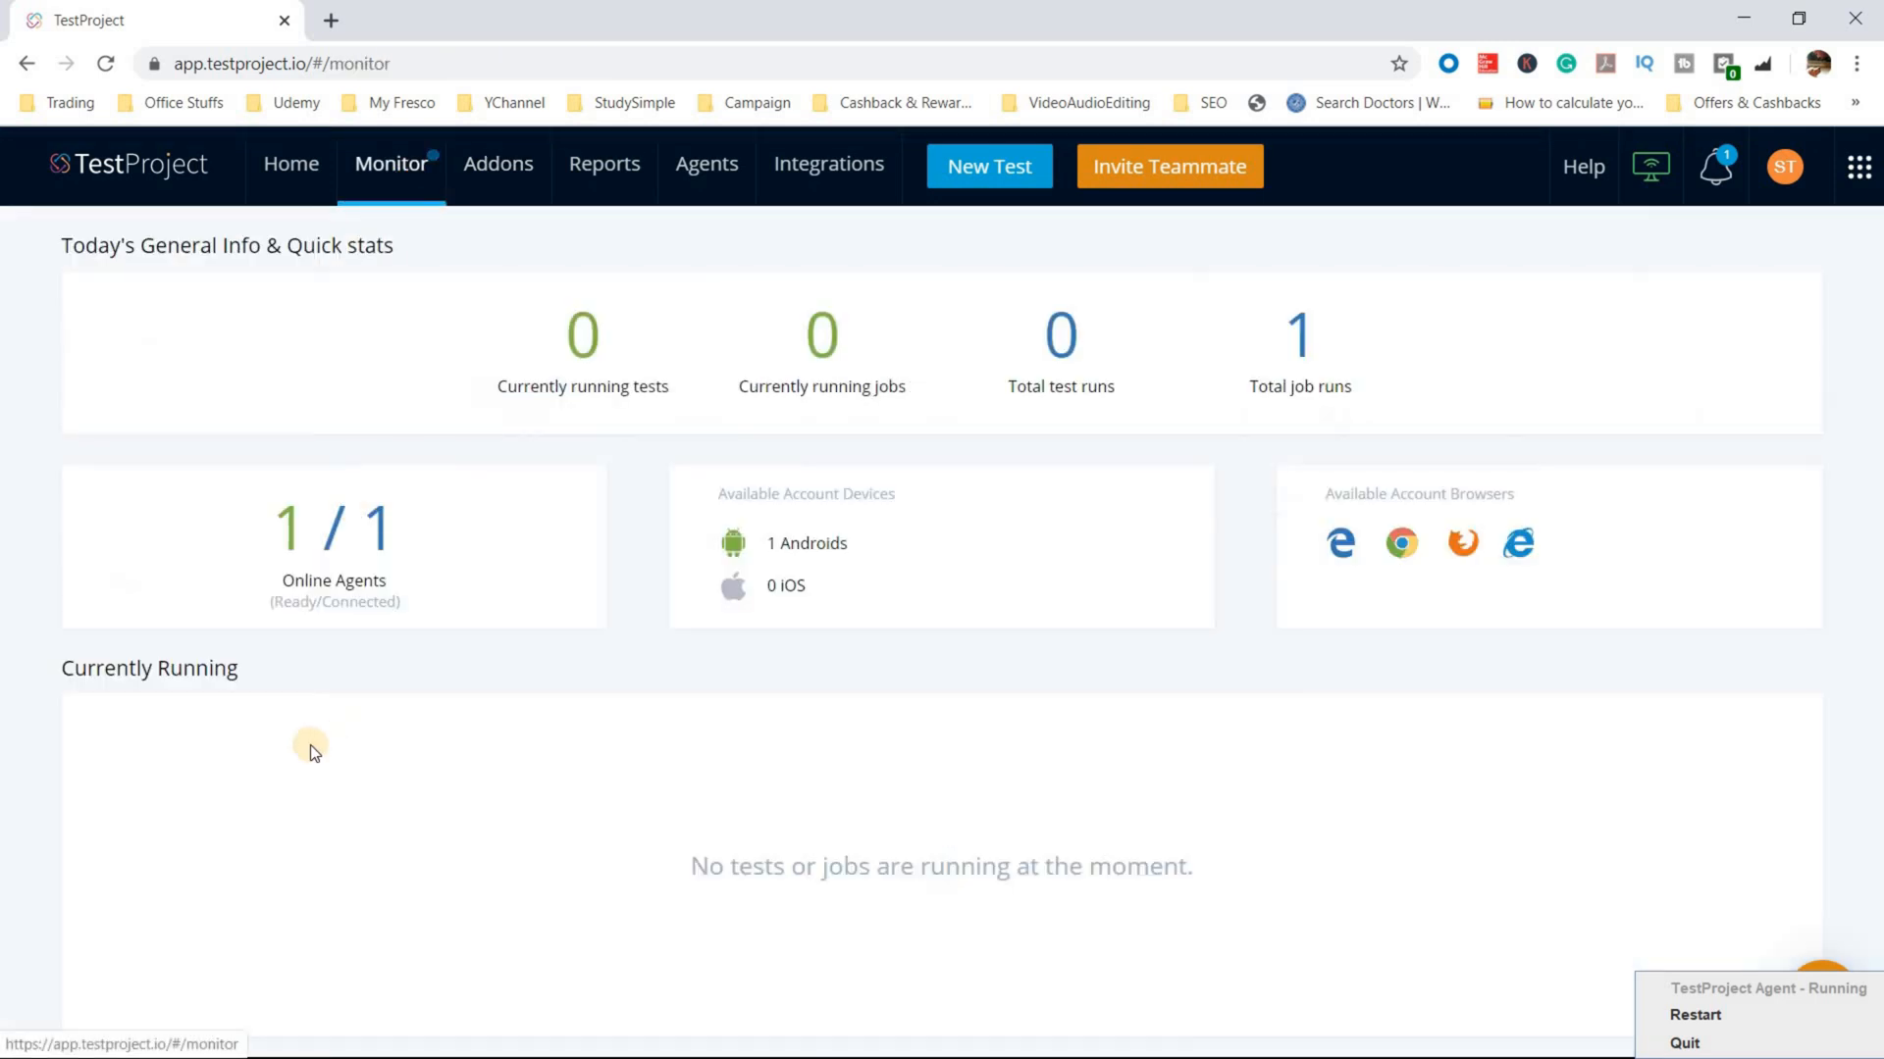
scroll(161, 664, "down", 6)
scroll(161, 657, "down", 3)
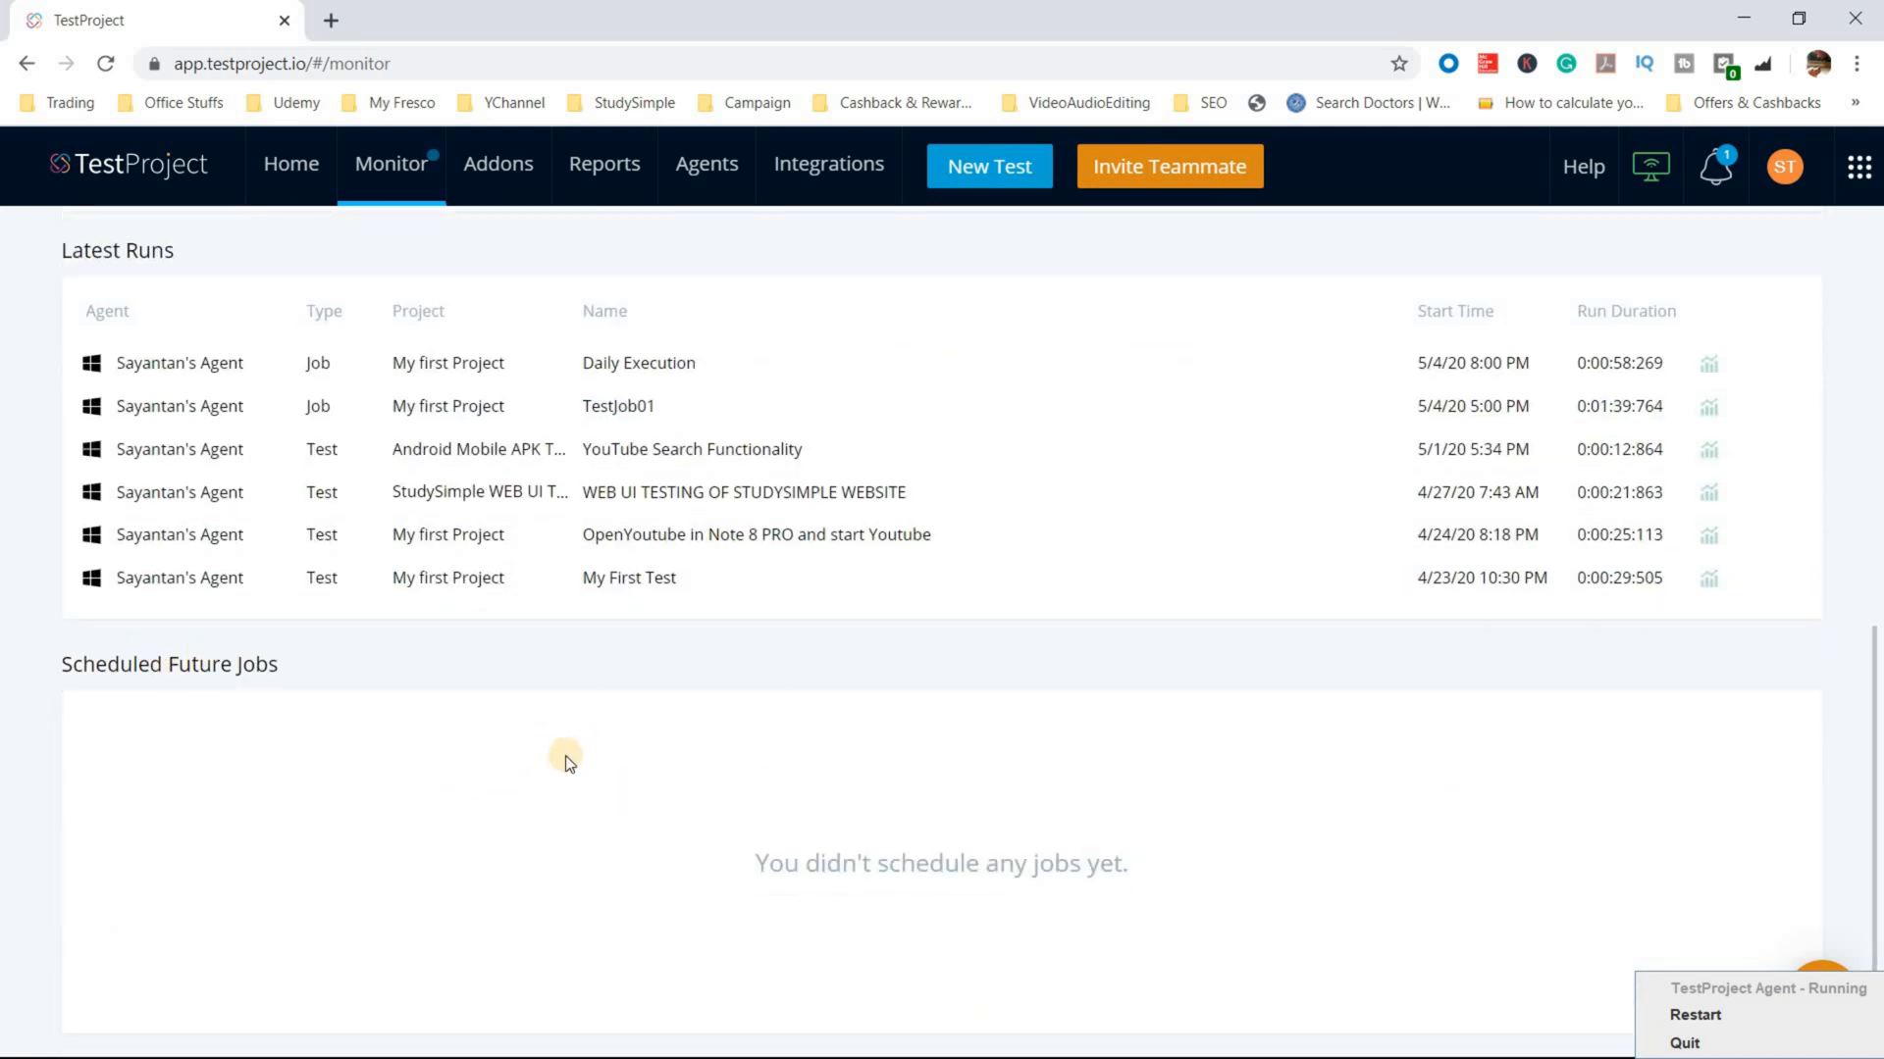
scroll(565, 761, "up", 3)
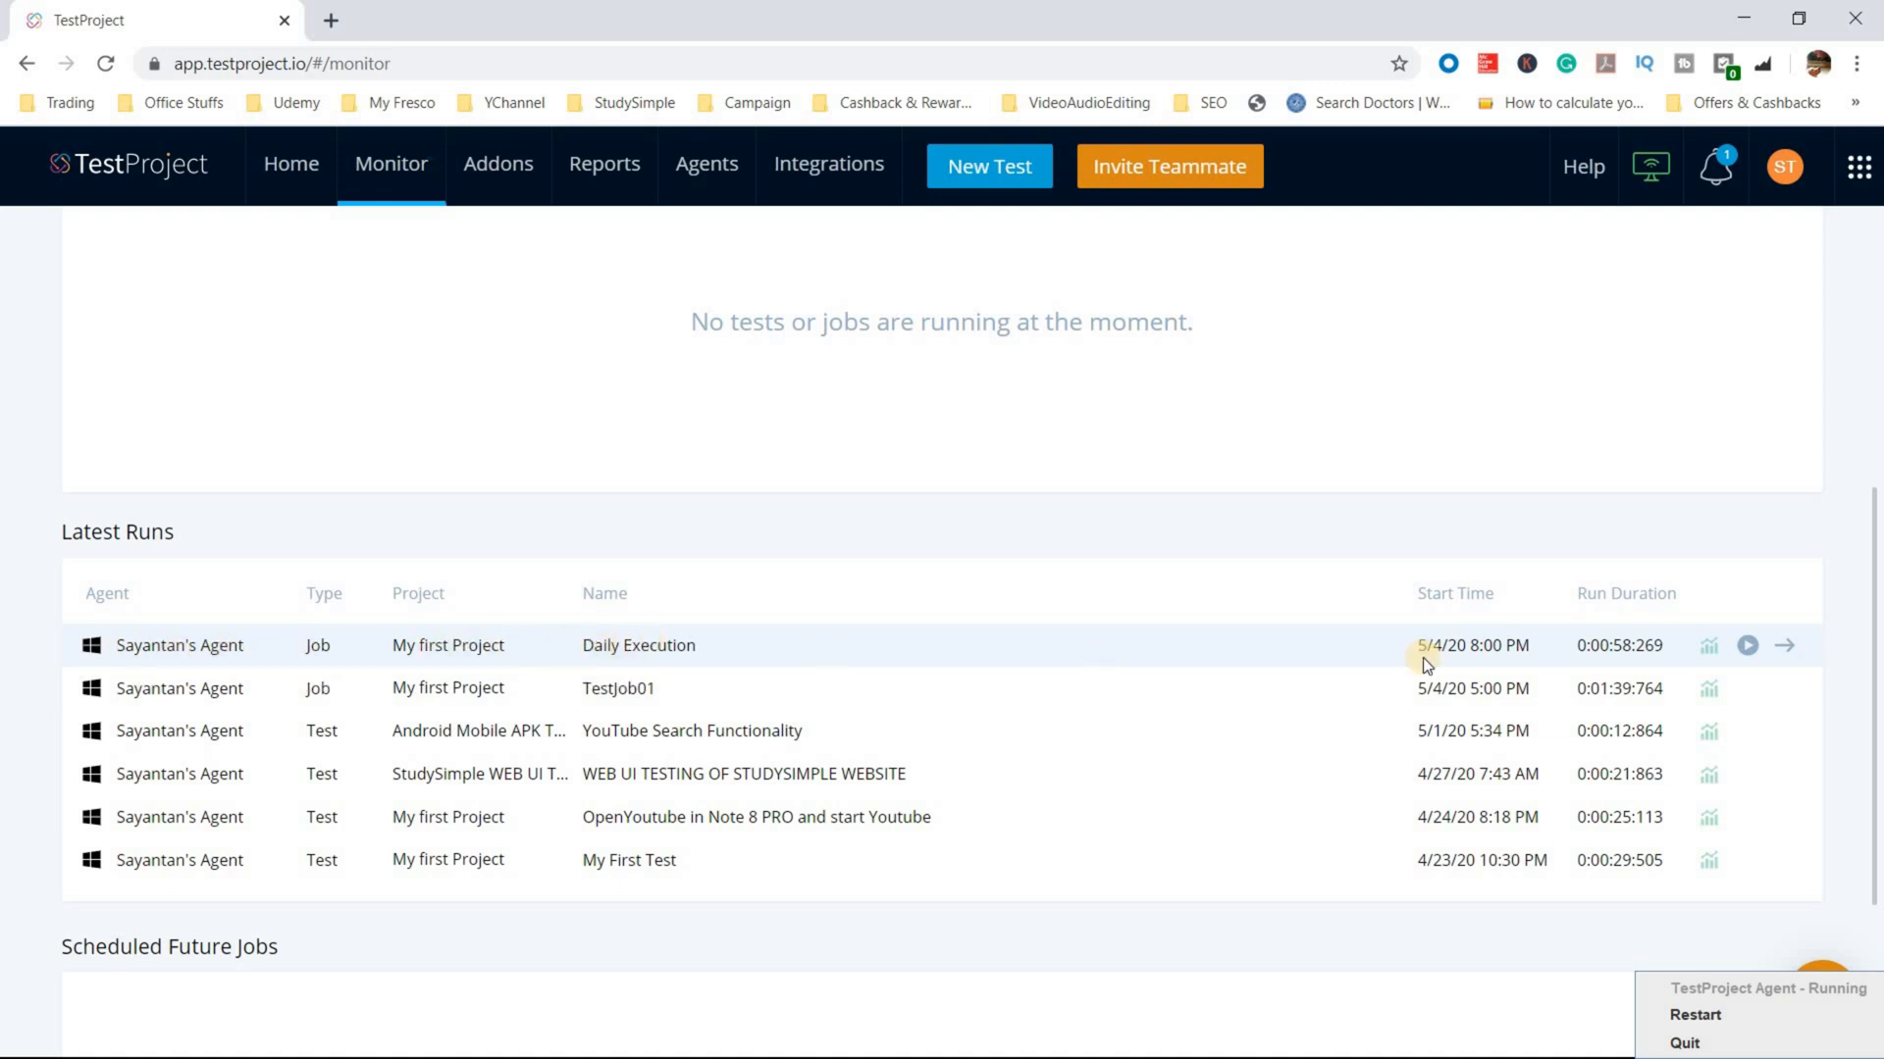
left_click(1786, 648)
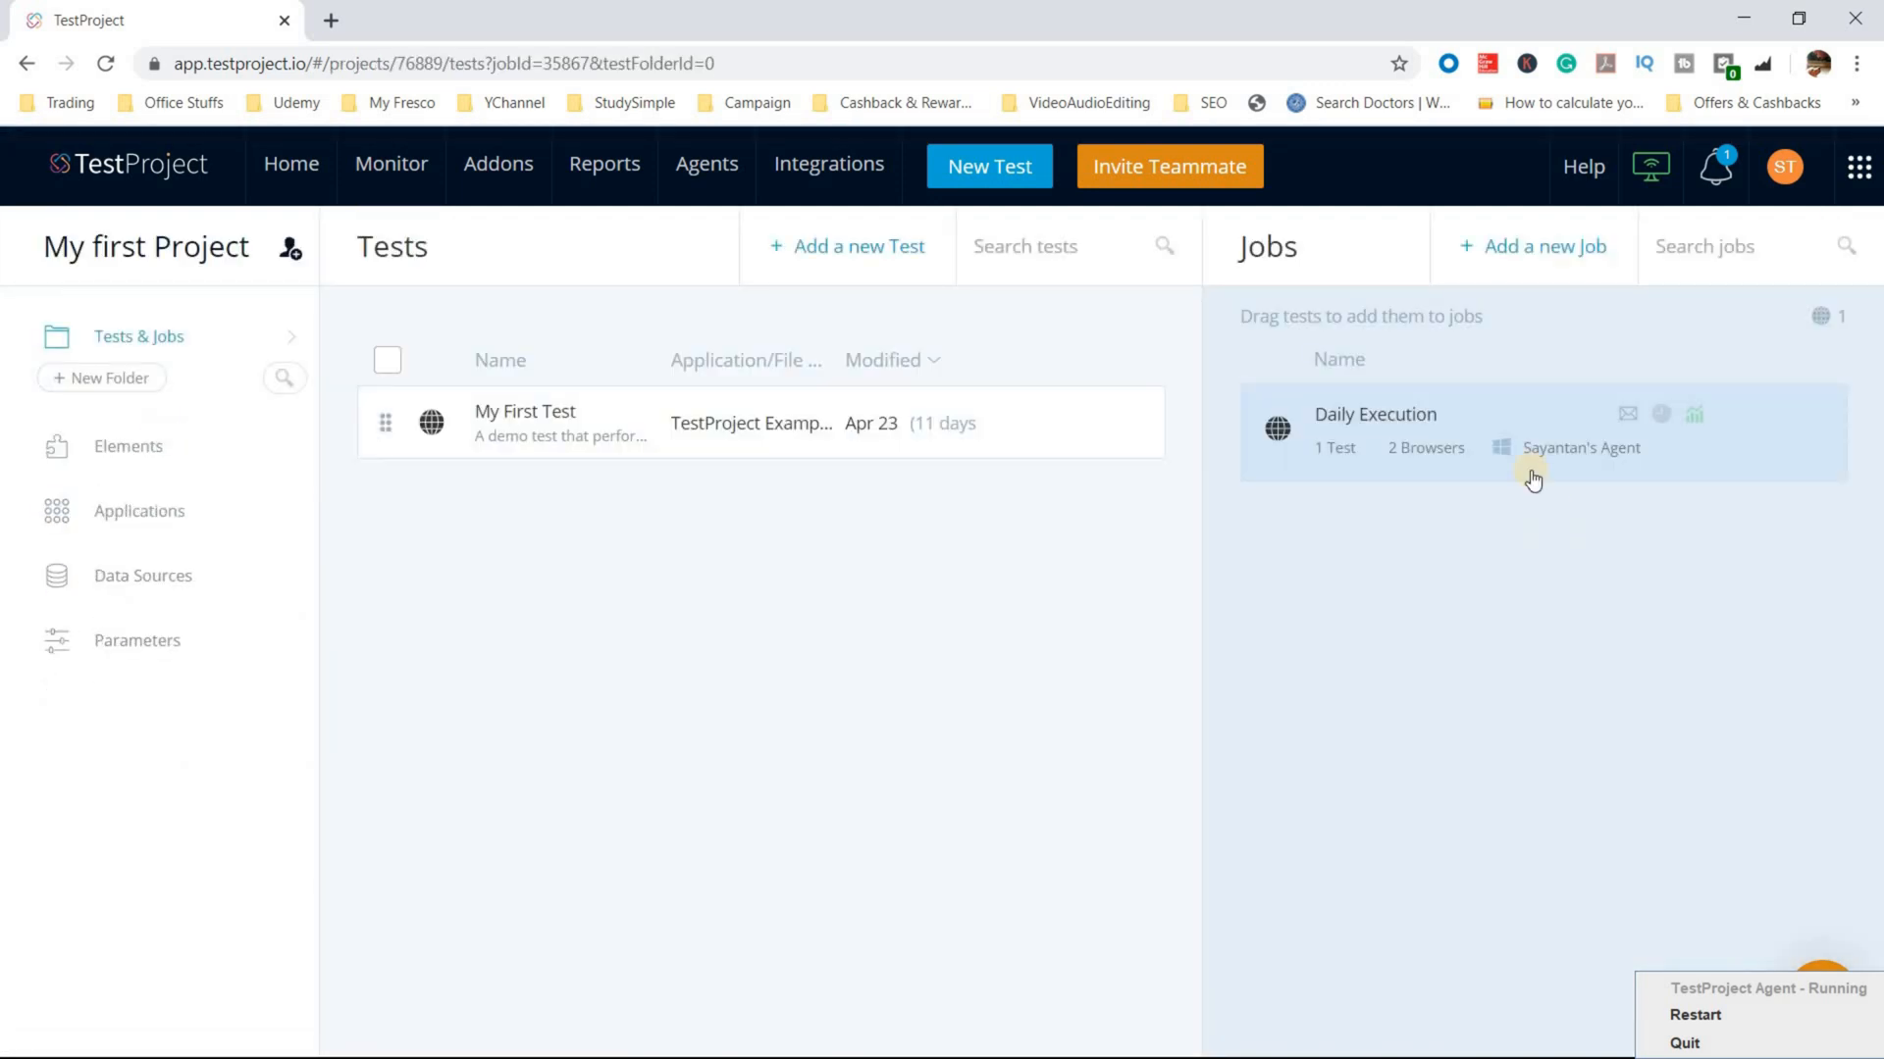
left_click(1405, 459)
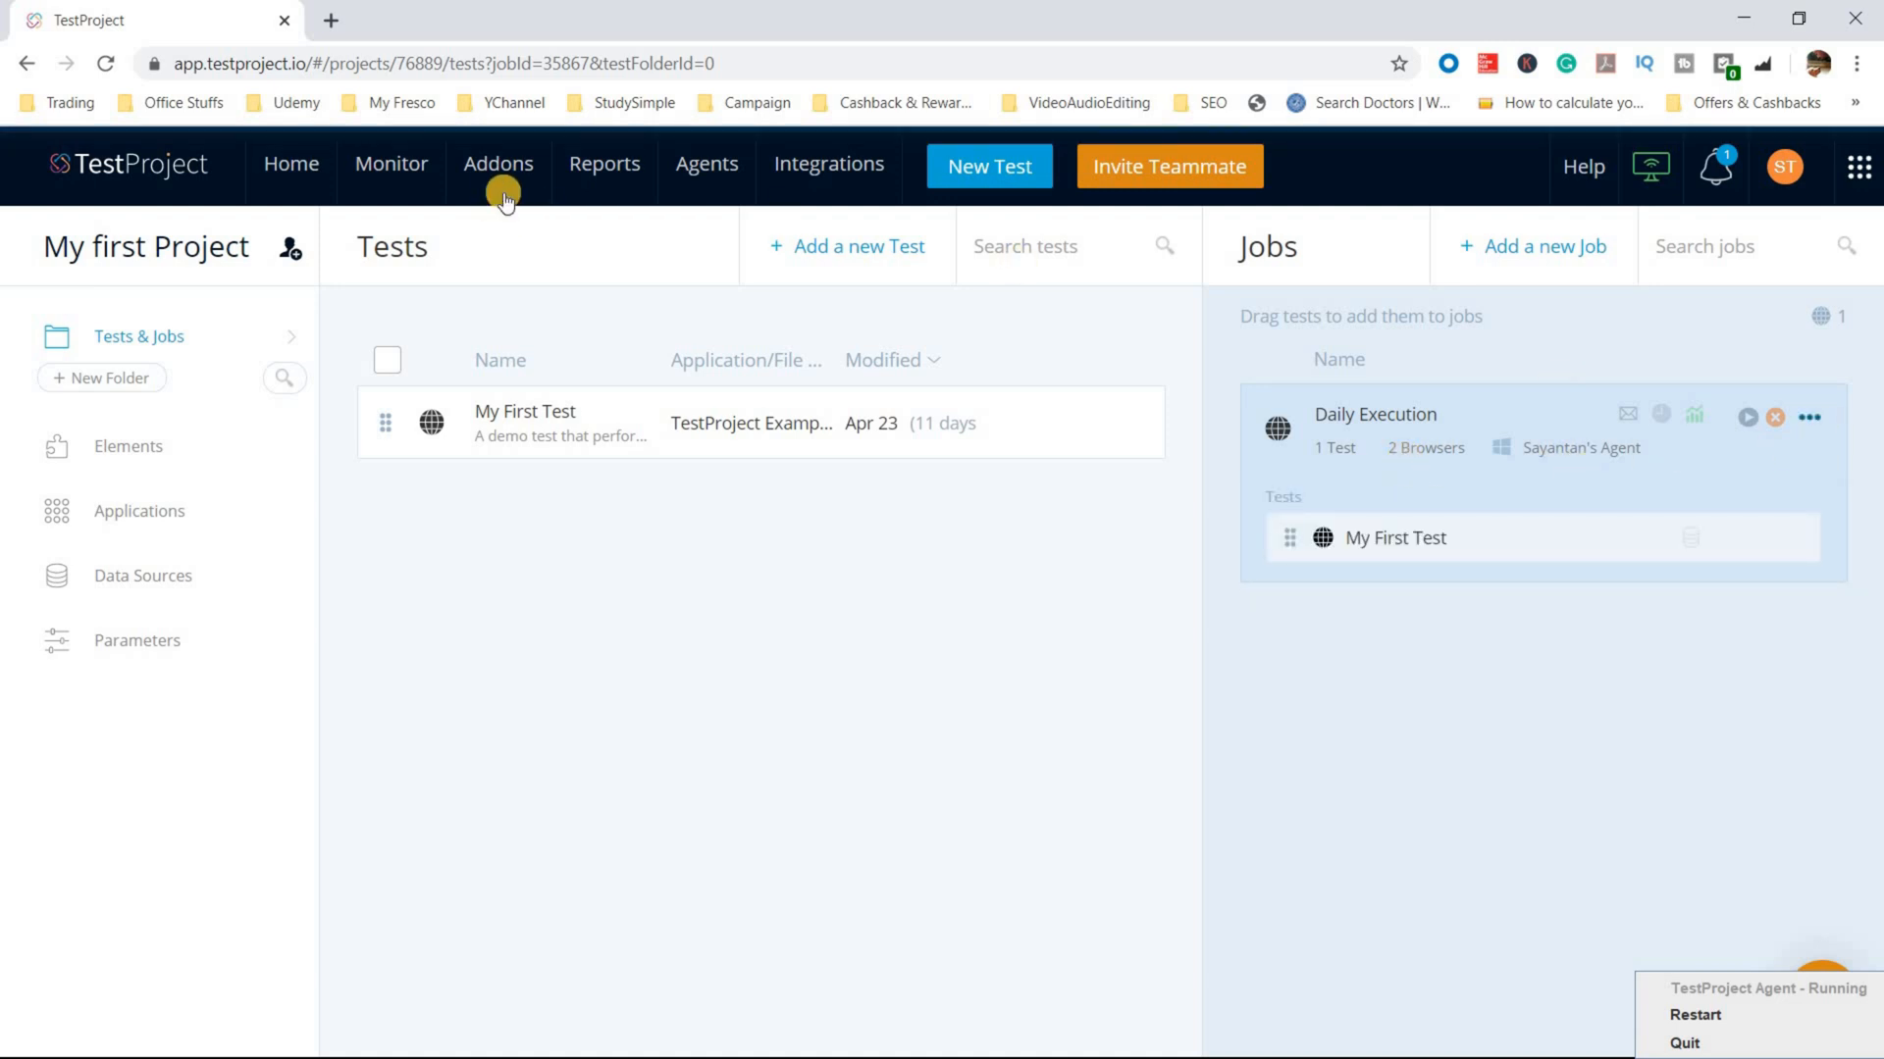
Step: Browse Reports to the 5/4/20 8:00 PM Daily Execution run and view its Firefox results
left_click(628, 167)
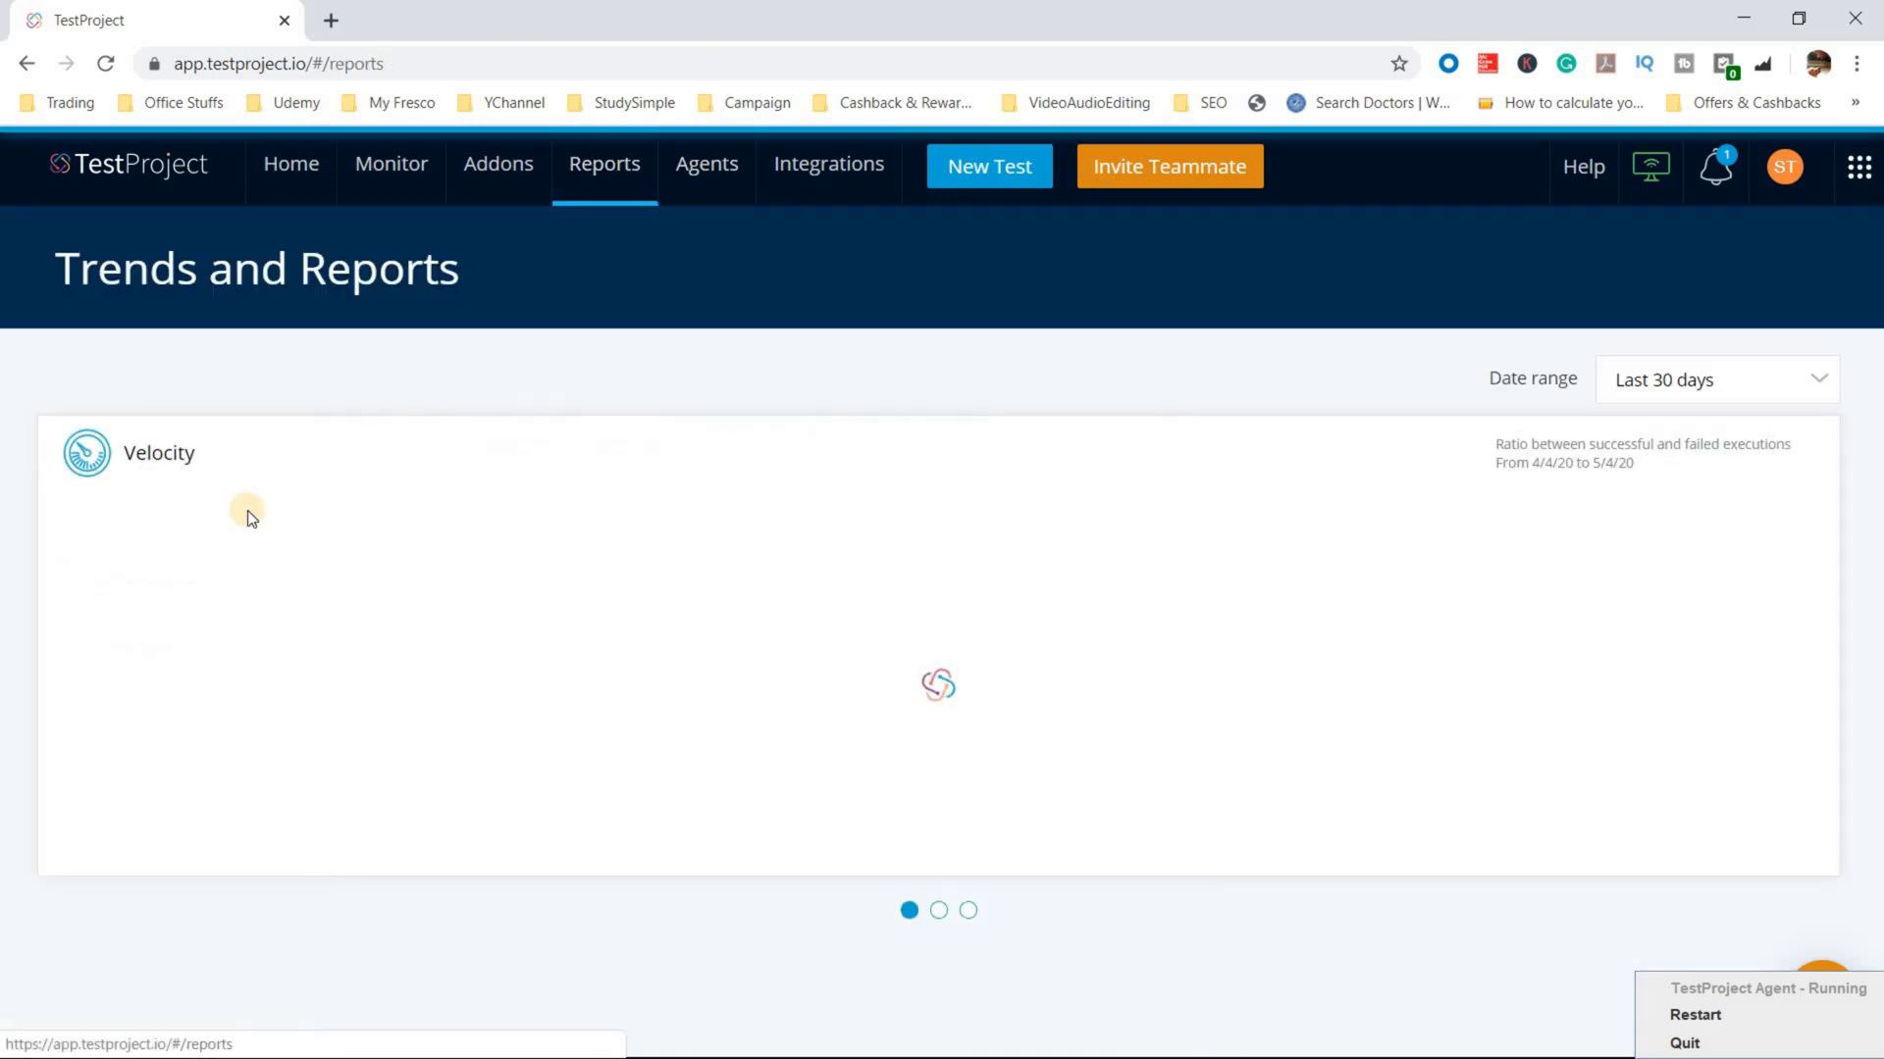
scroll(604, 620, "down", 3)
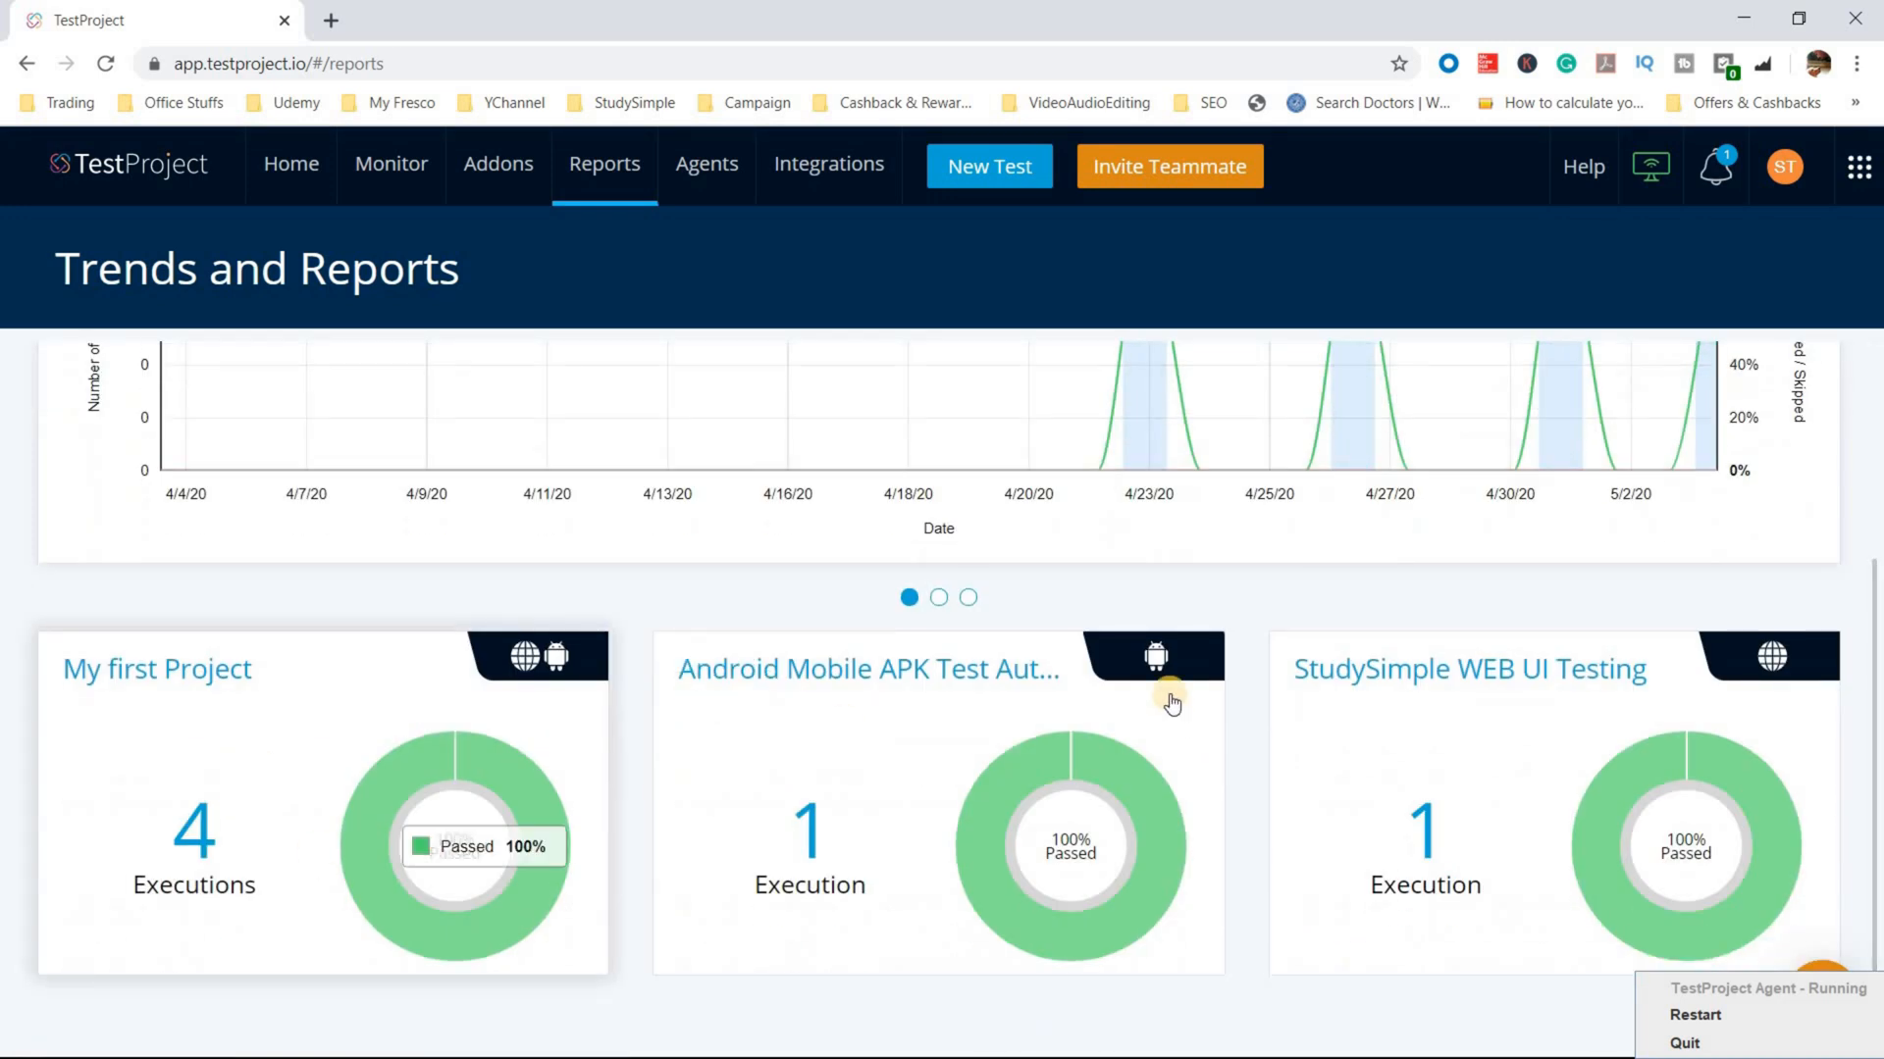
left_click(130, 762)
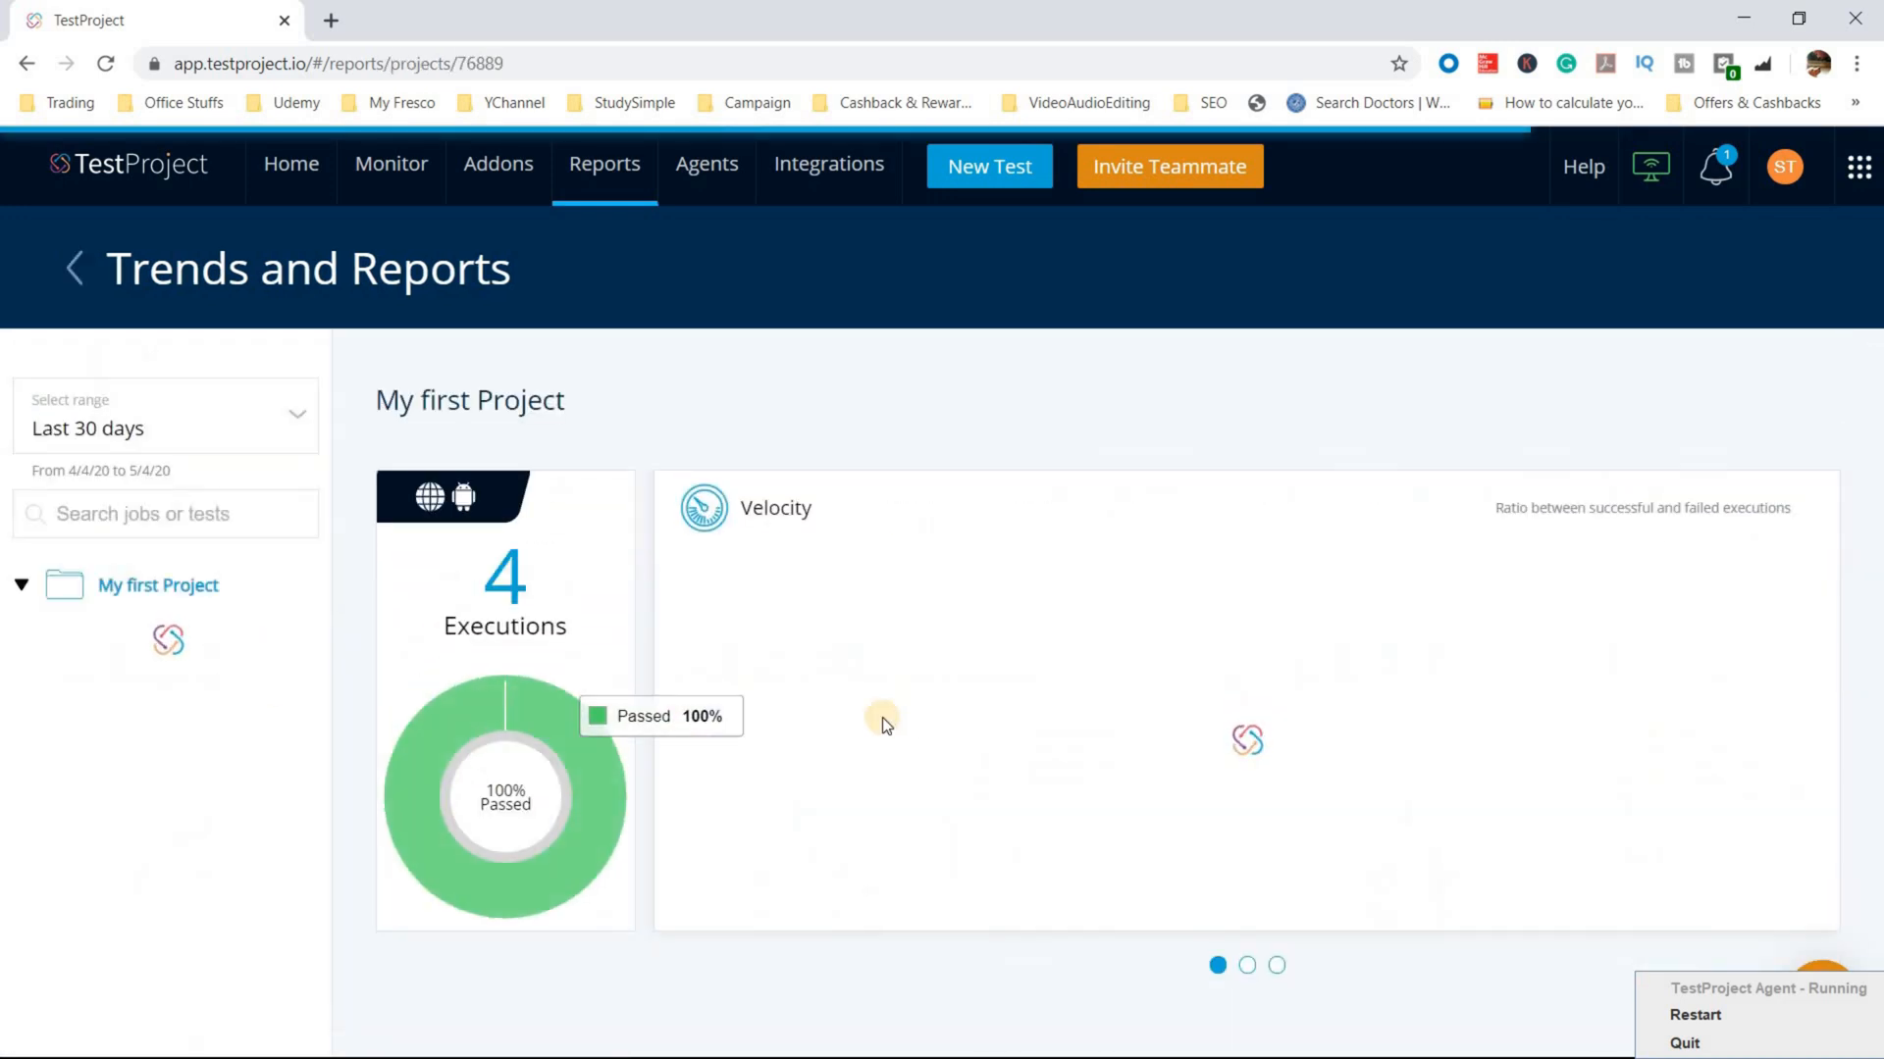
left_click(148, 628)
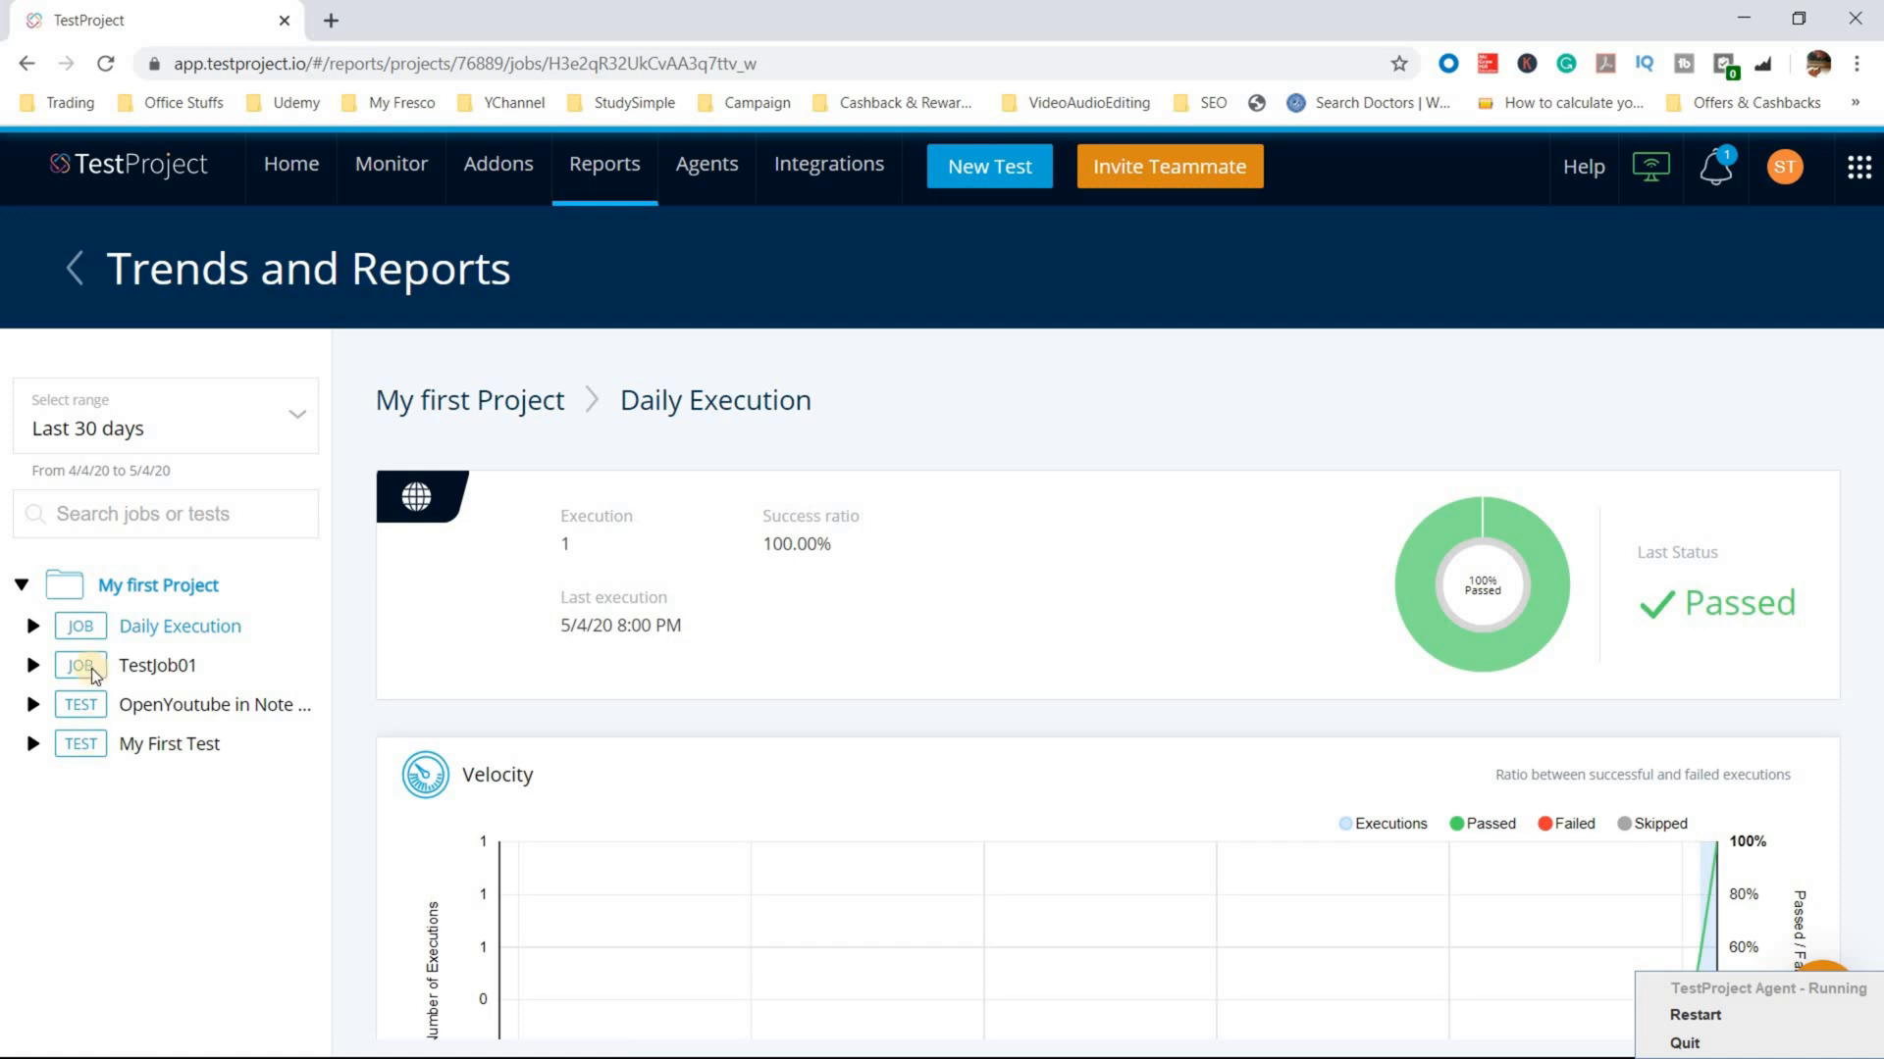
left_click(34, 626)
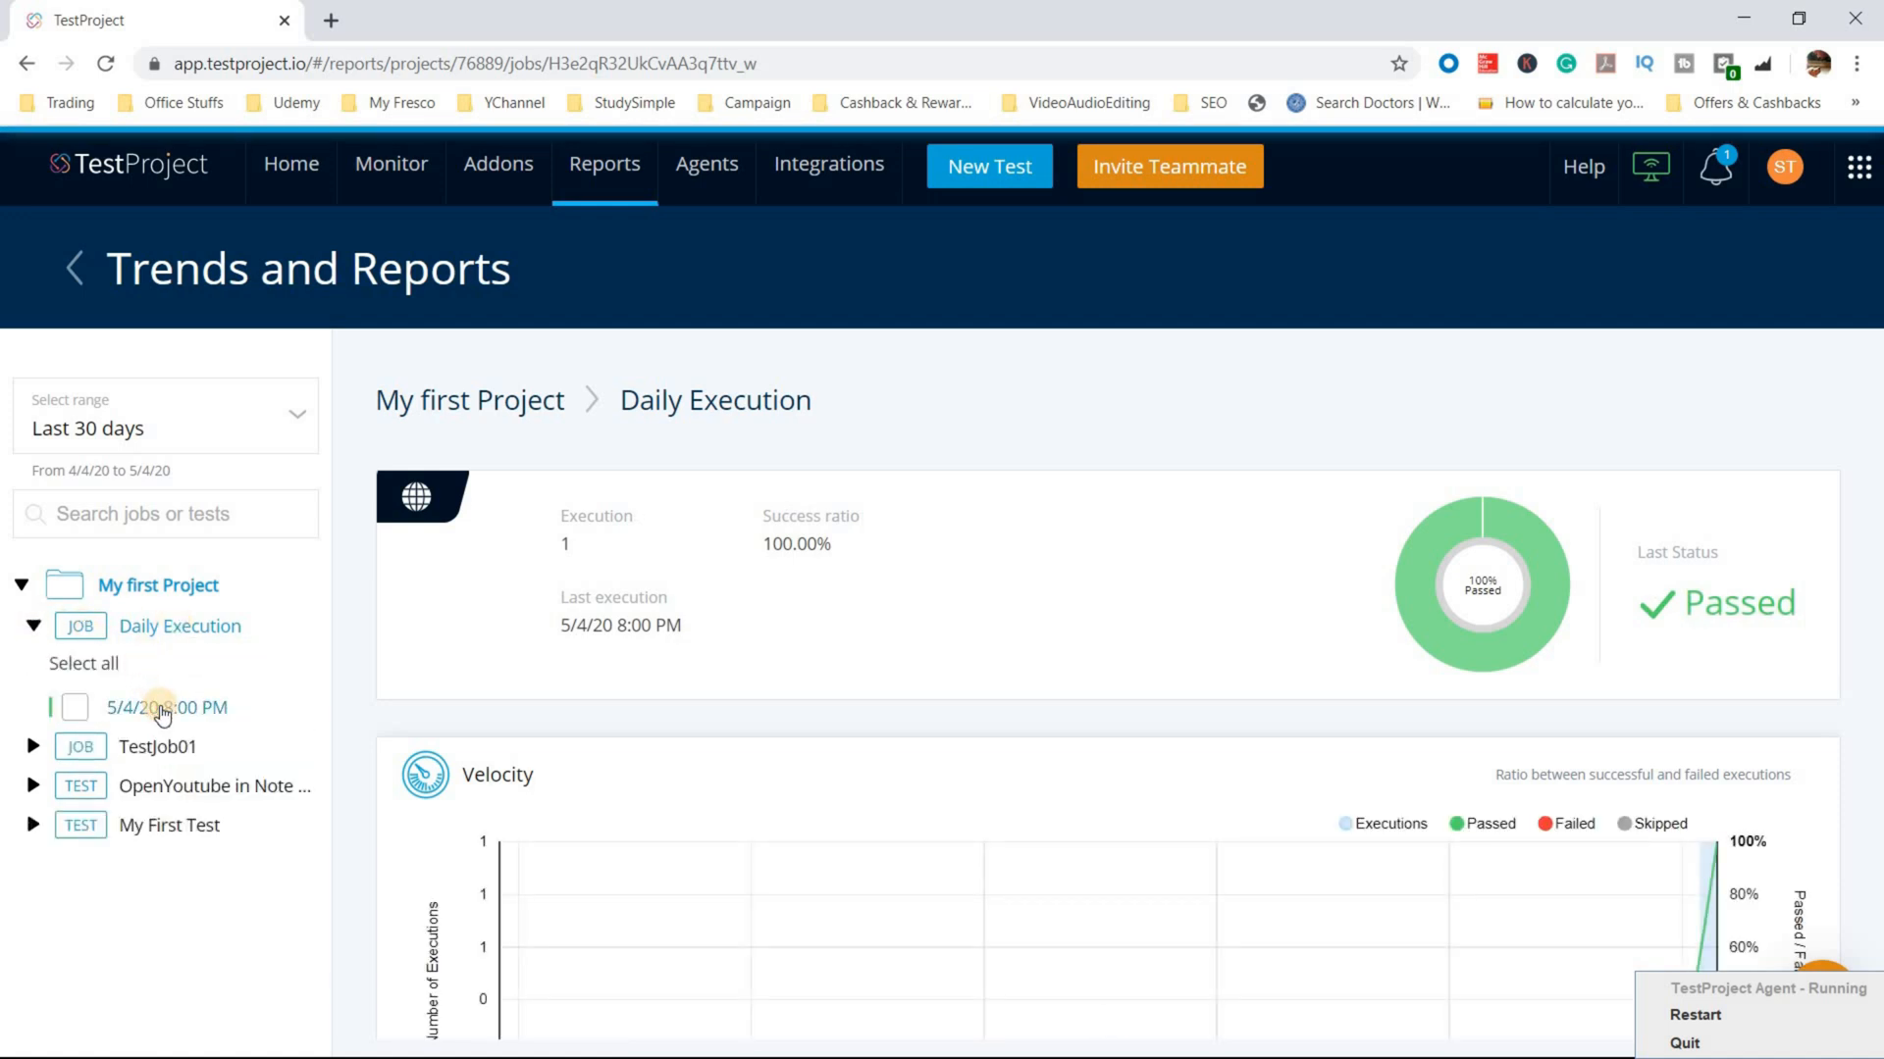
left_click(163, 710)
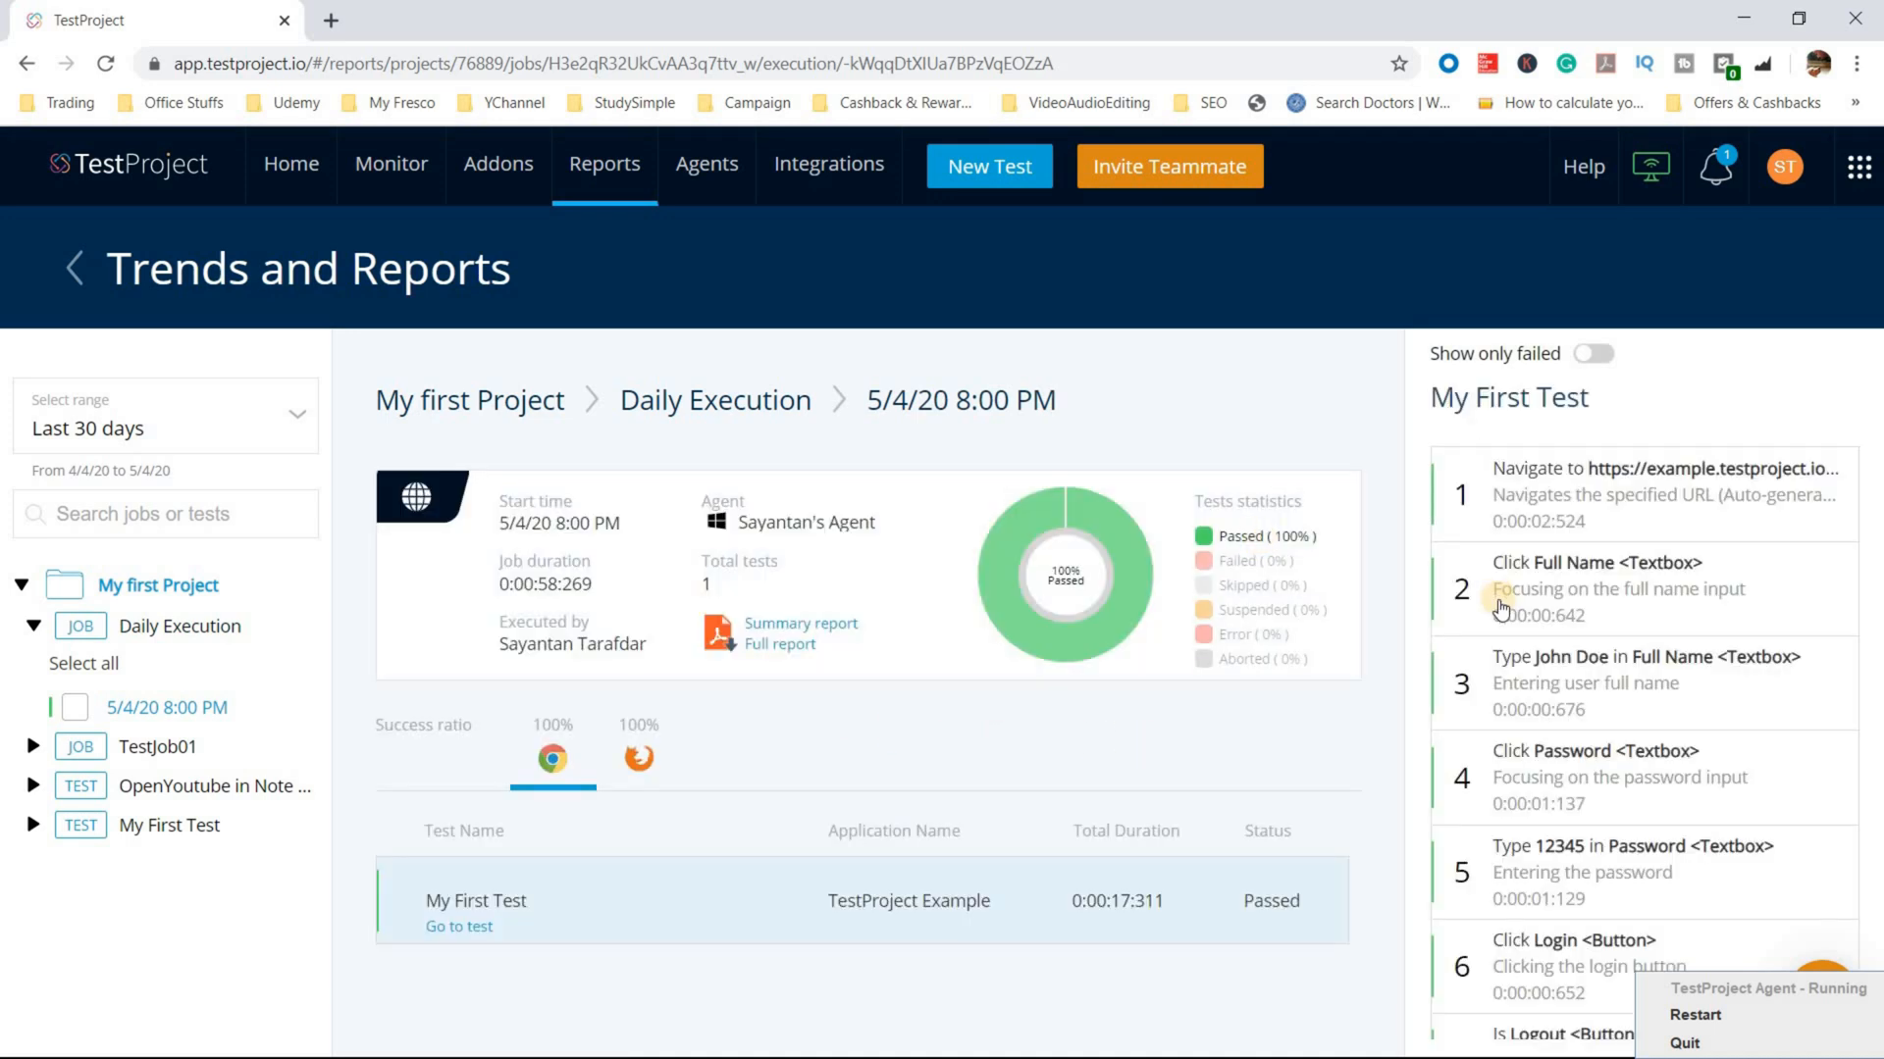
scroll(1500, 606, "down", 8)
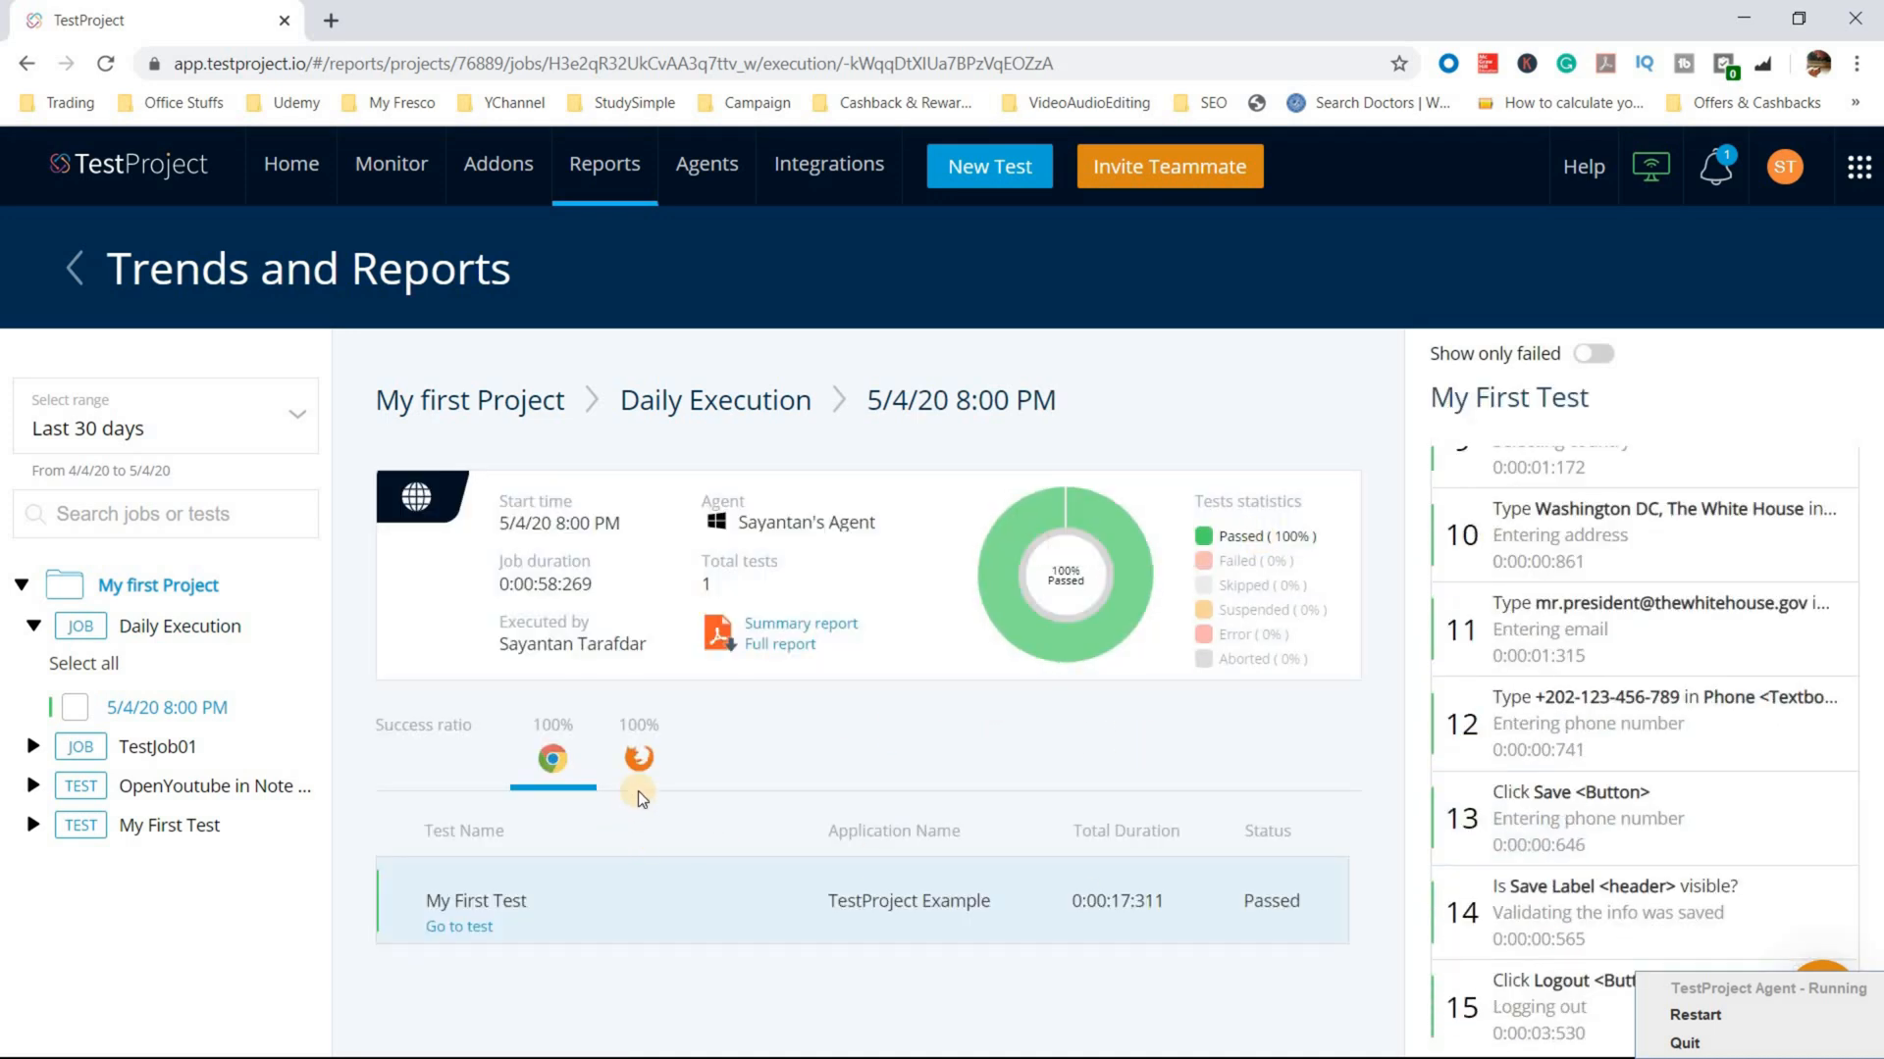
left_click(656, 760)
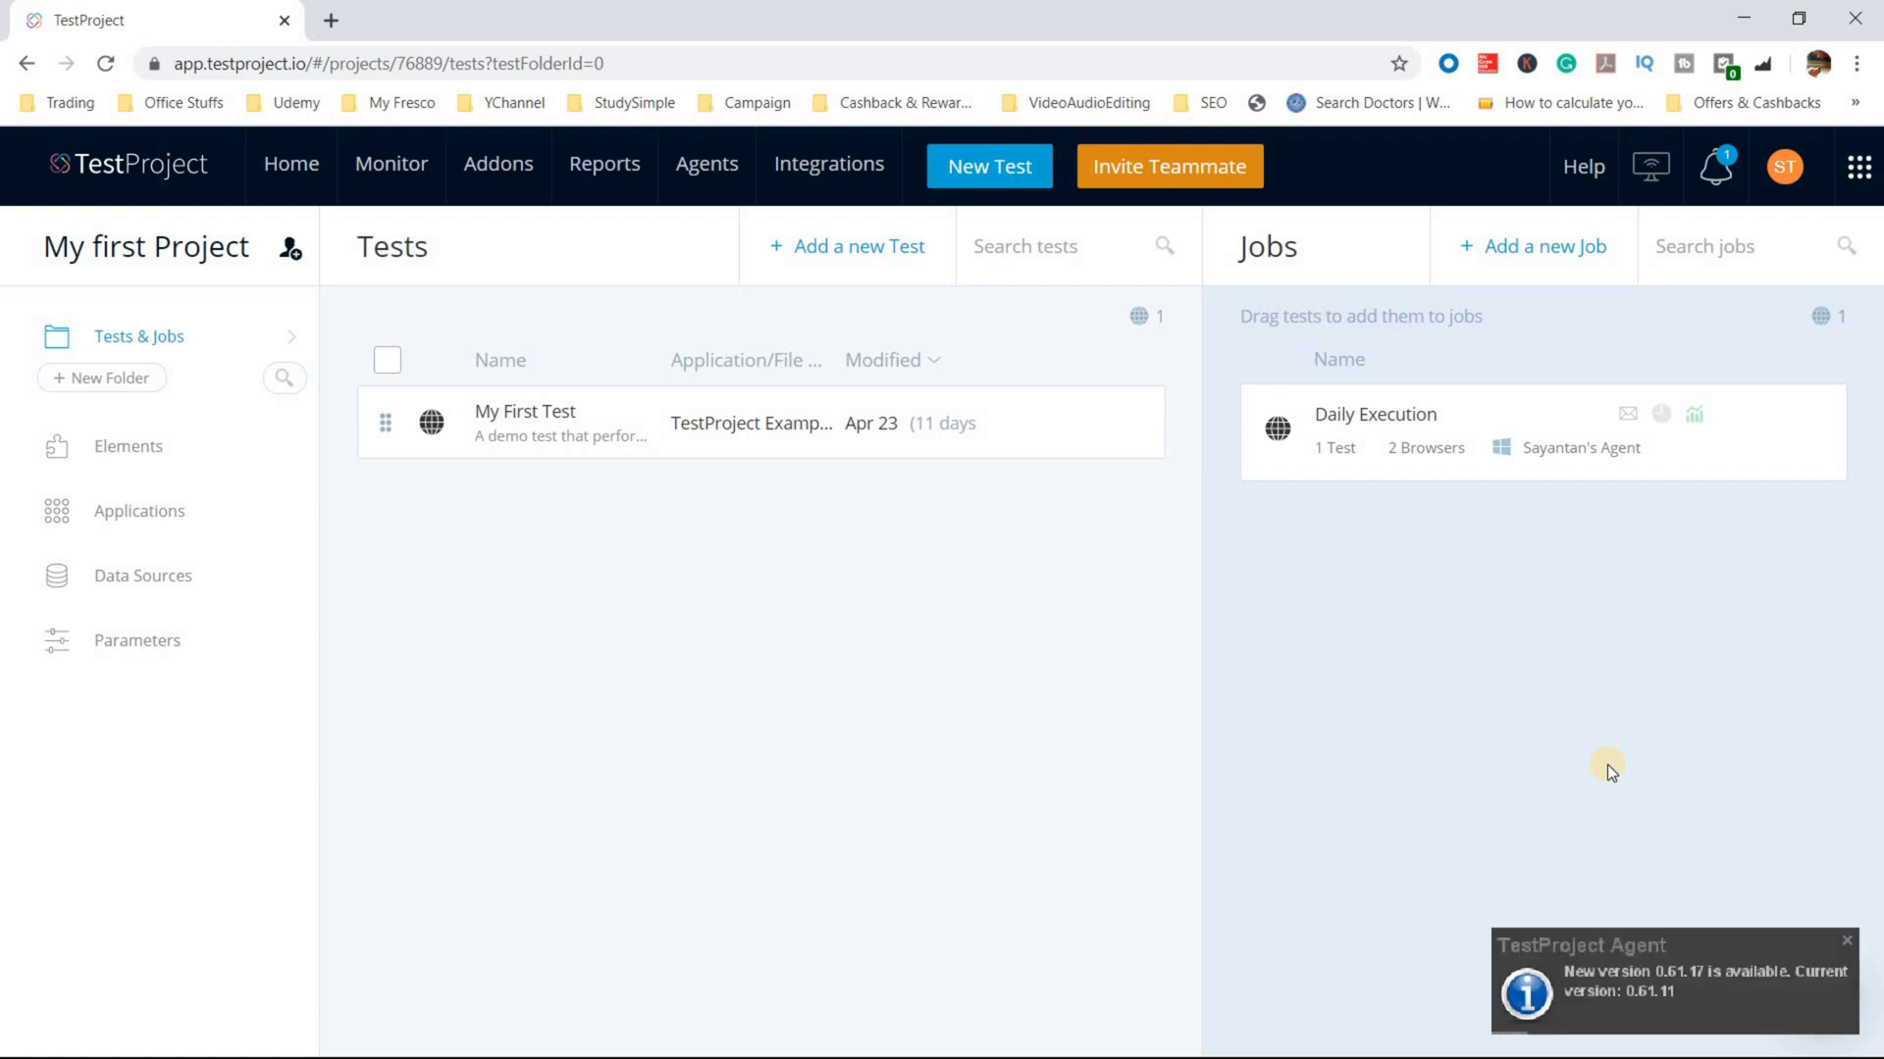
Step: Open the Daily Execution Job Scheduler and view On demand and One time before choosing Recurring
left_click(1663, 416)
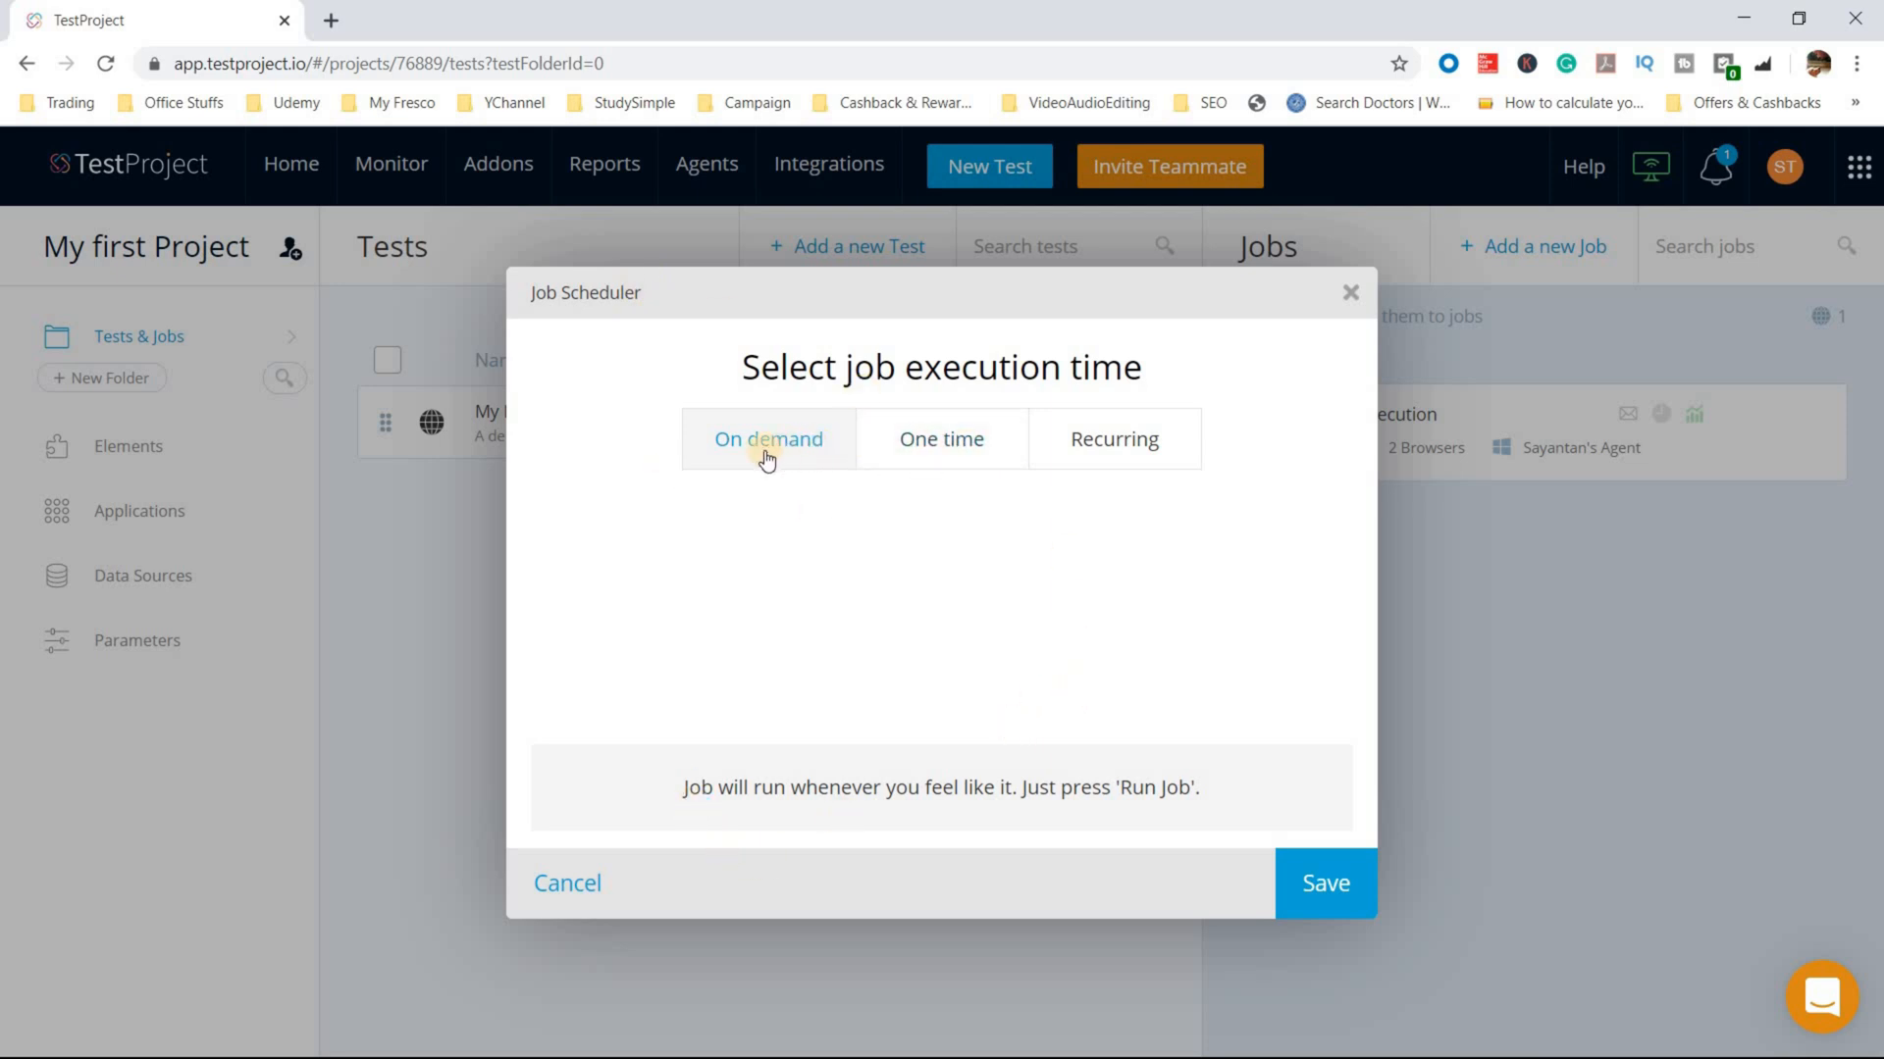
left_click(943, 440)
left_click(1144, 438)
left_click(736, 441)
left_click(934, 453)
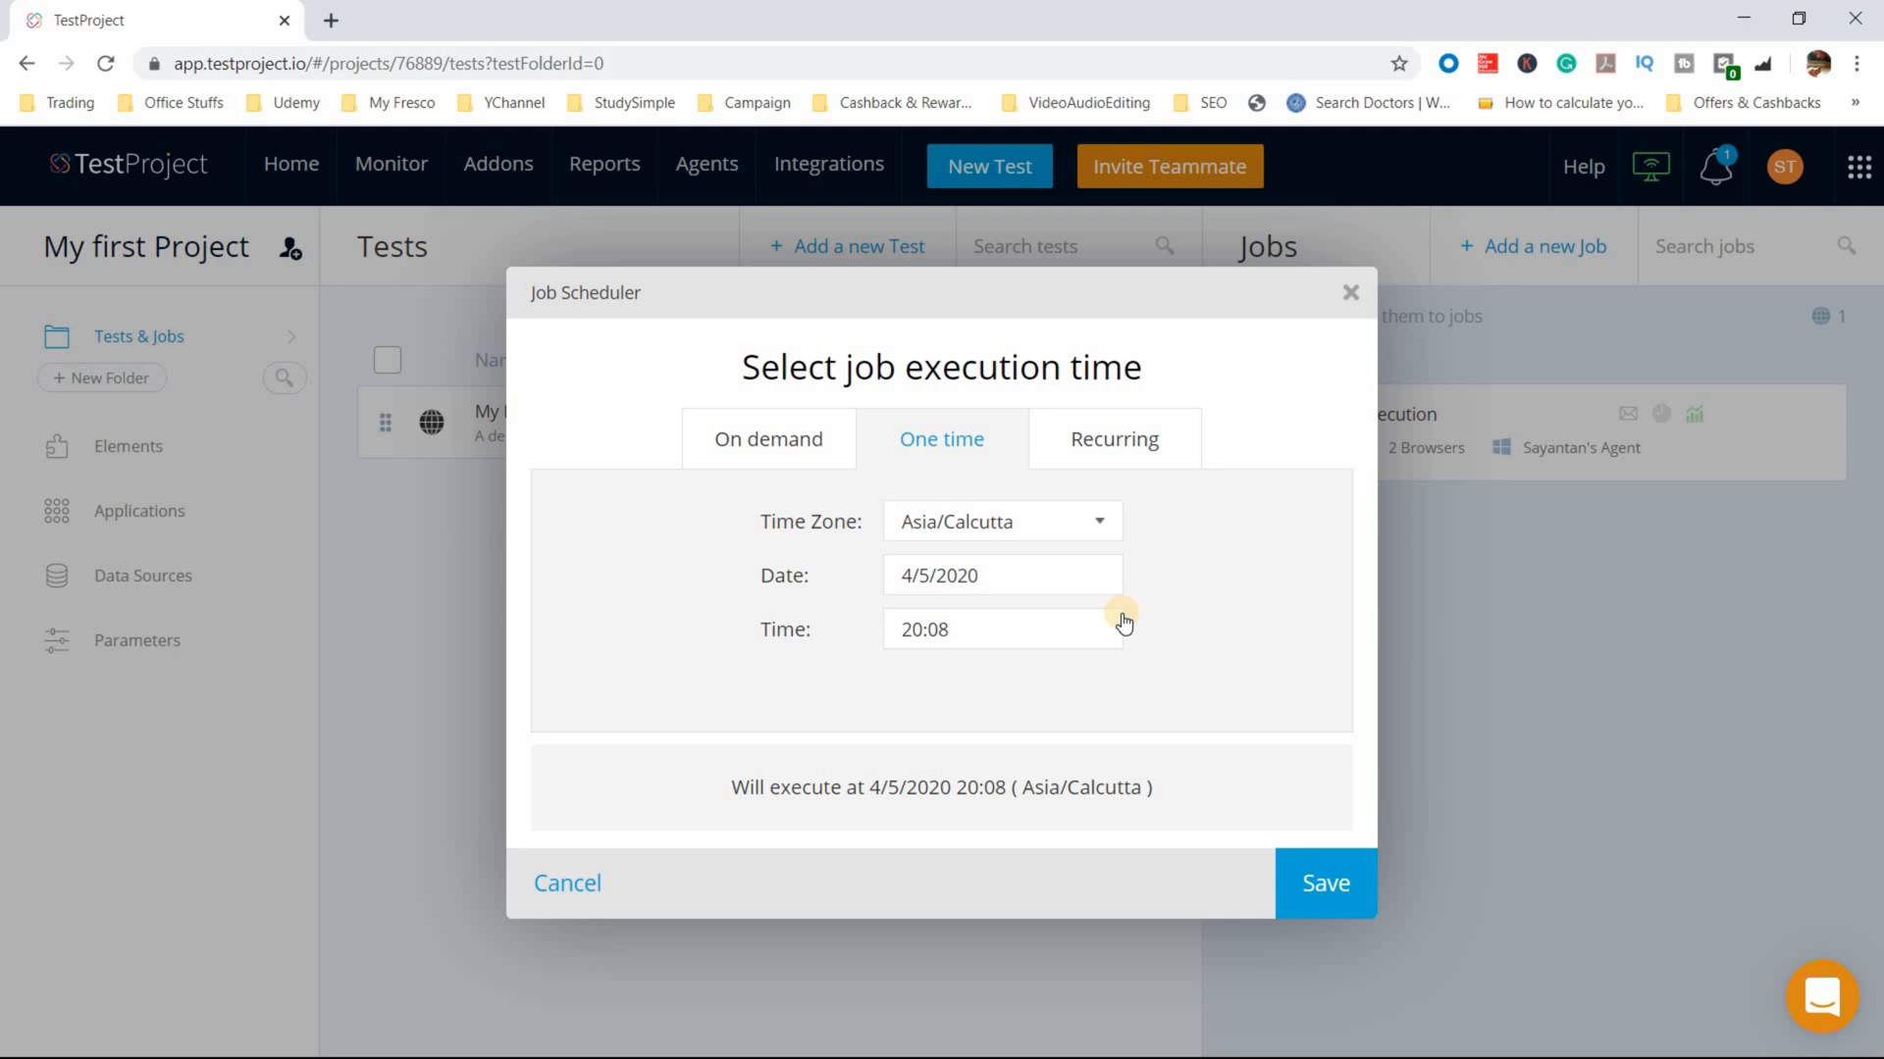
left_click(1114, 442)
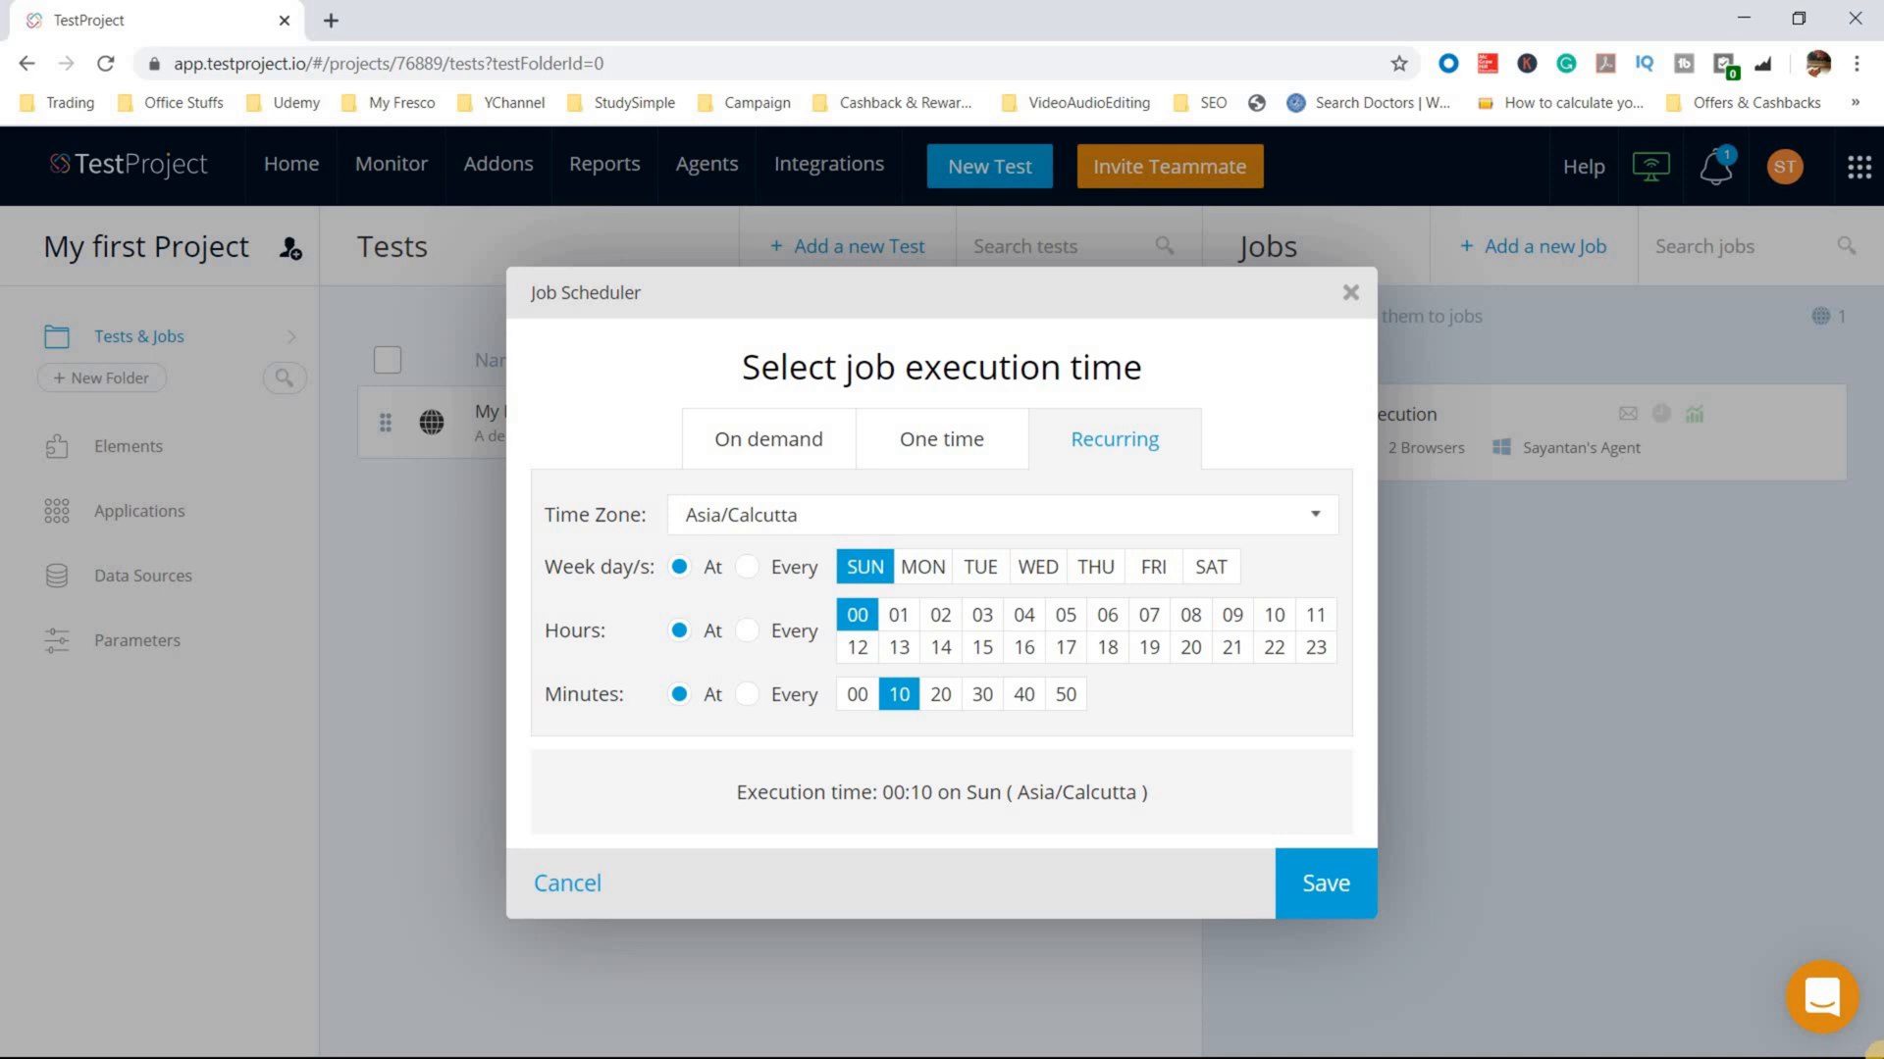
Step: Limit the recurring schedule to weekdays, Monday through Friday
key("super")
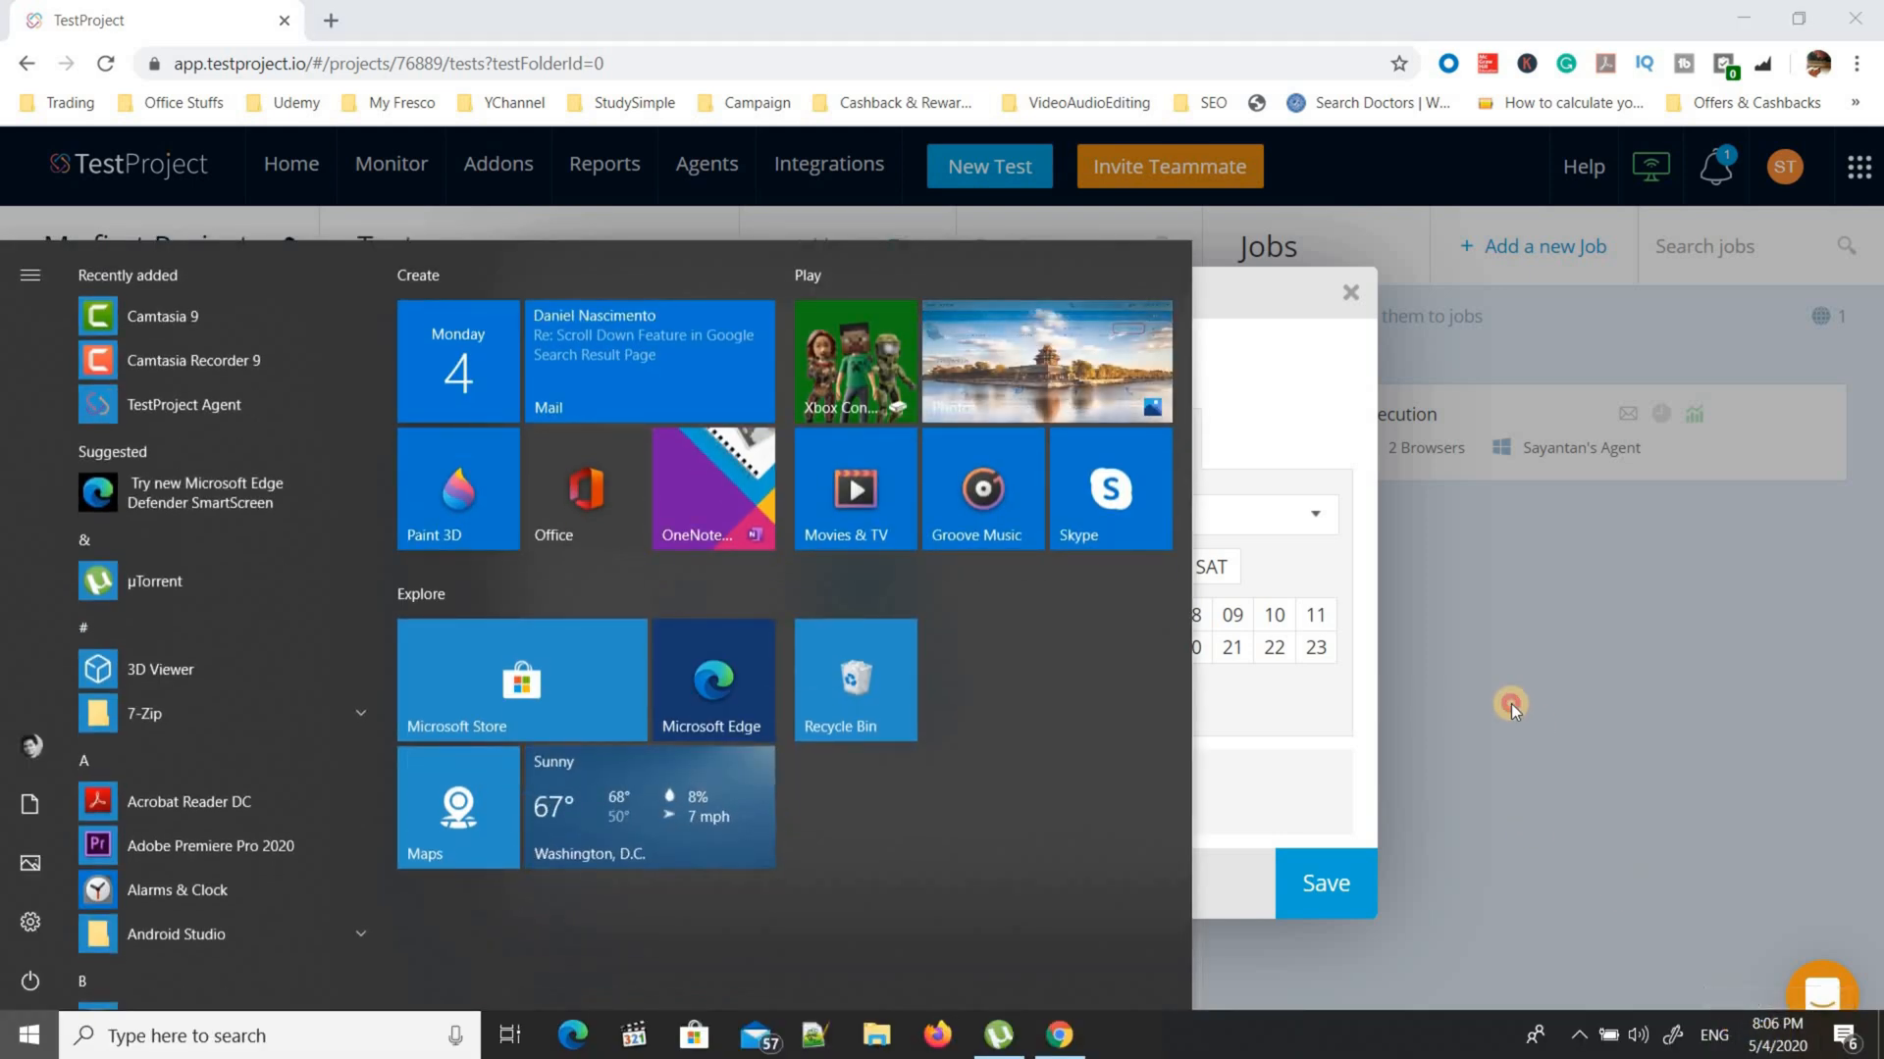
key("super")
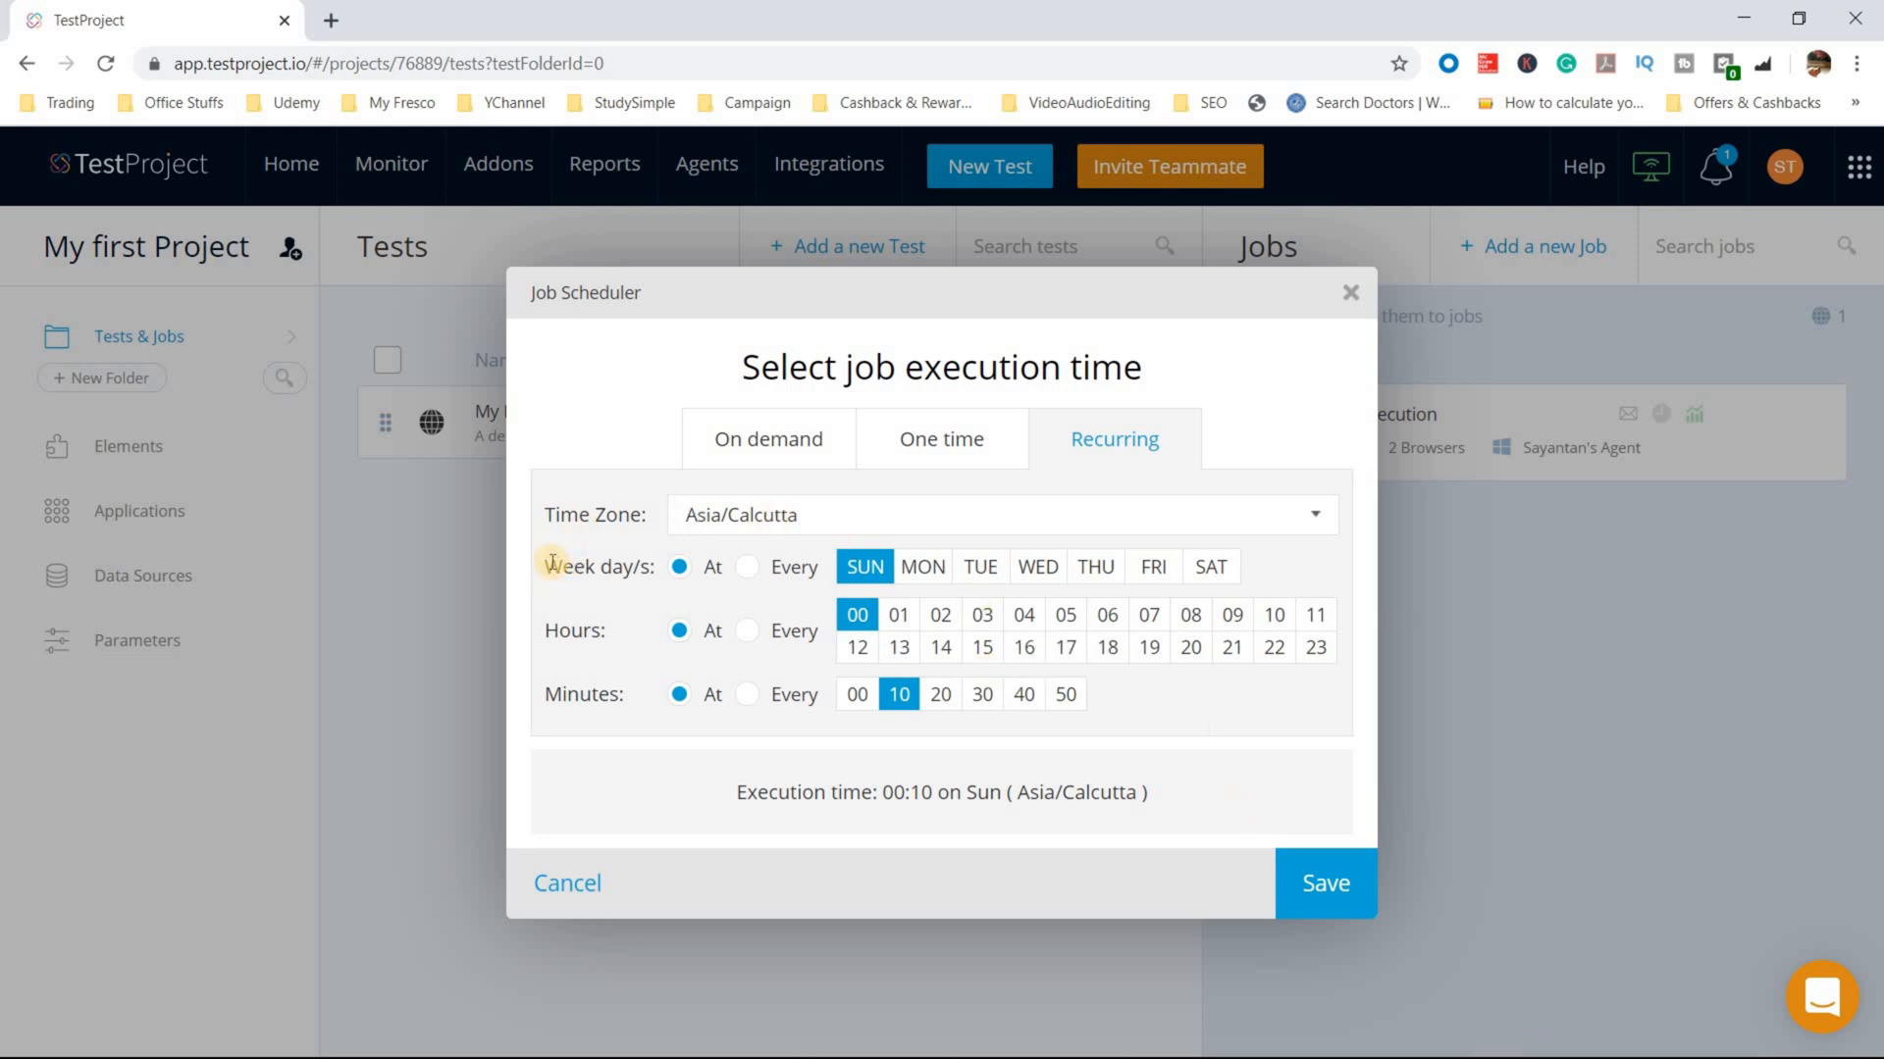
left_click_drag(547, 515, 744, 520)
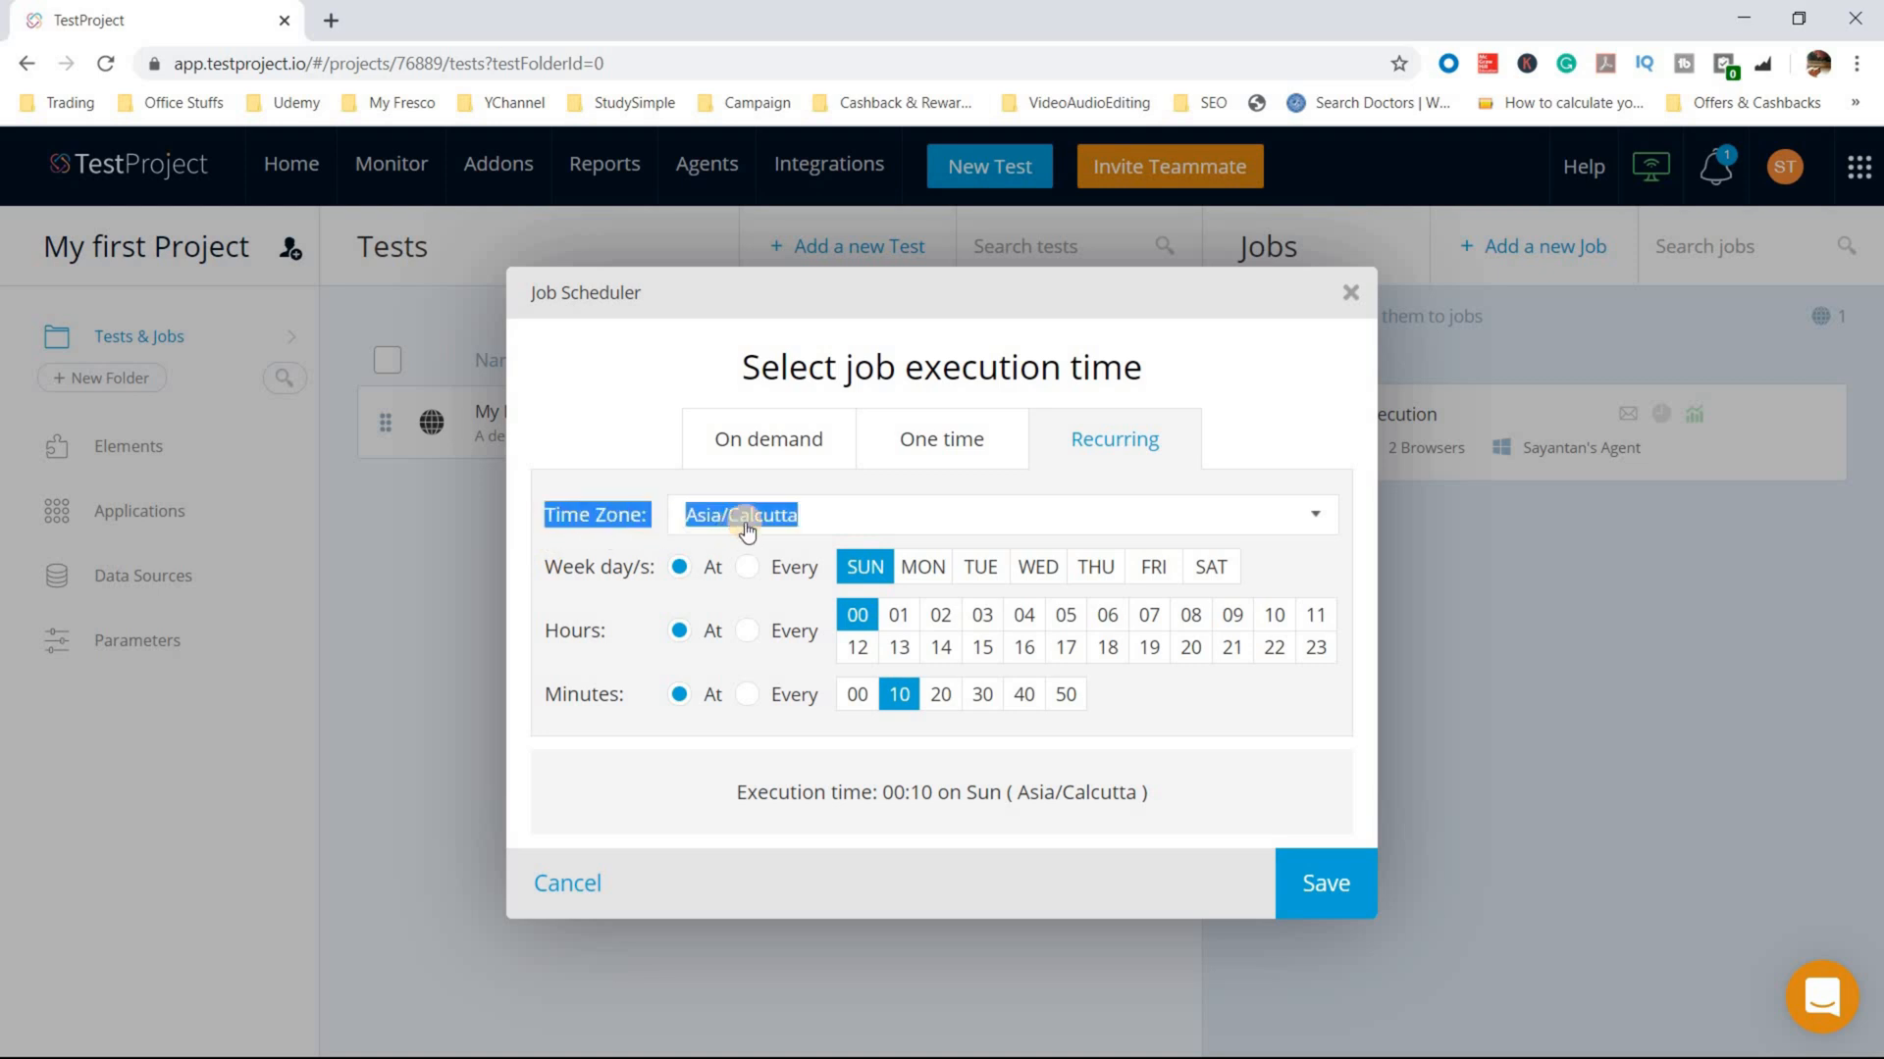
left_click(820, 552)
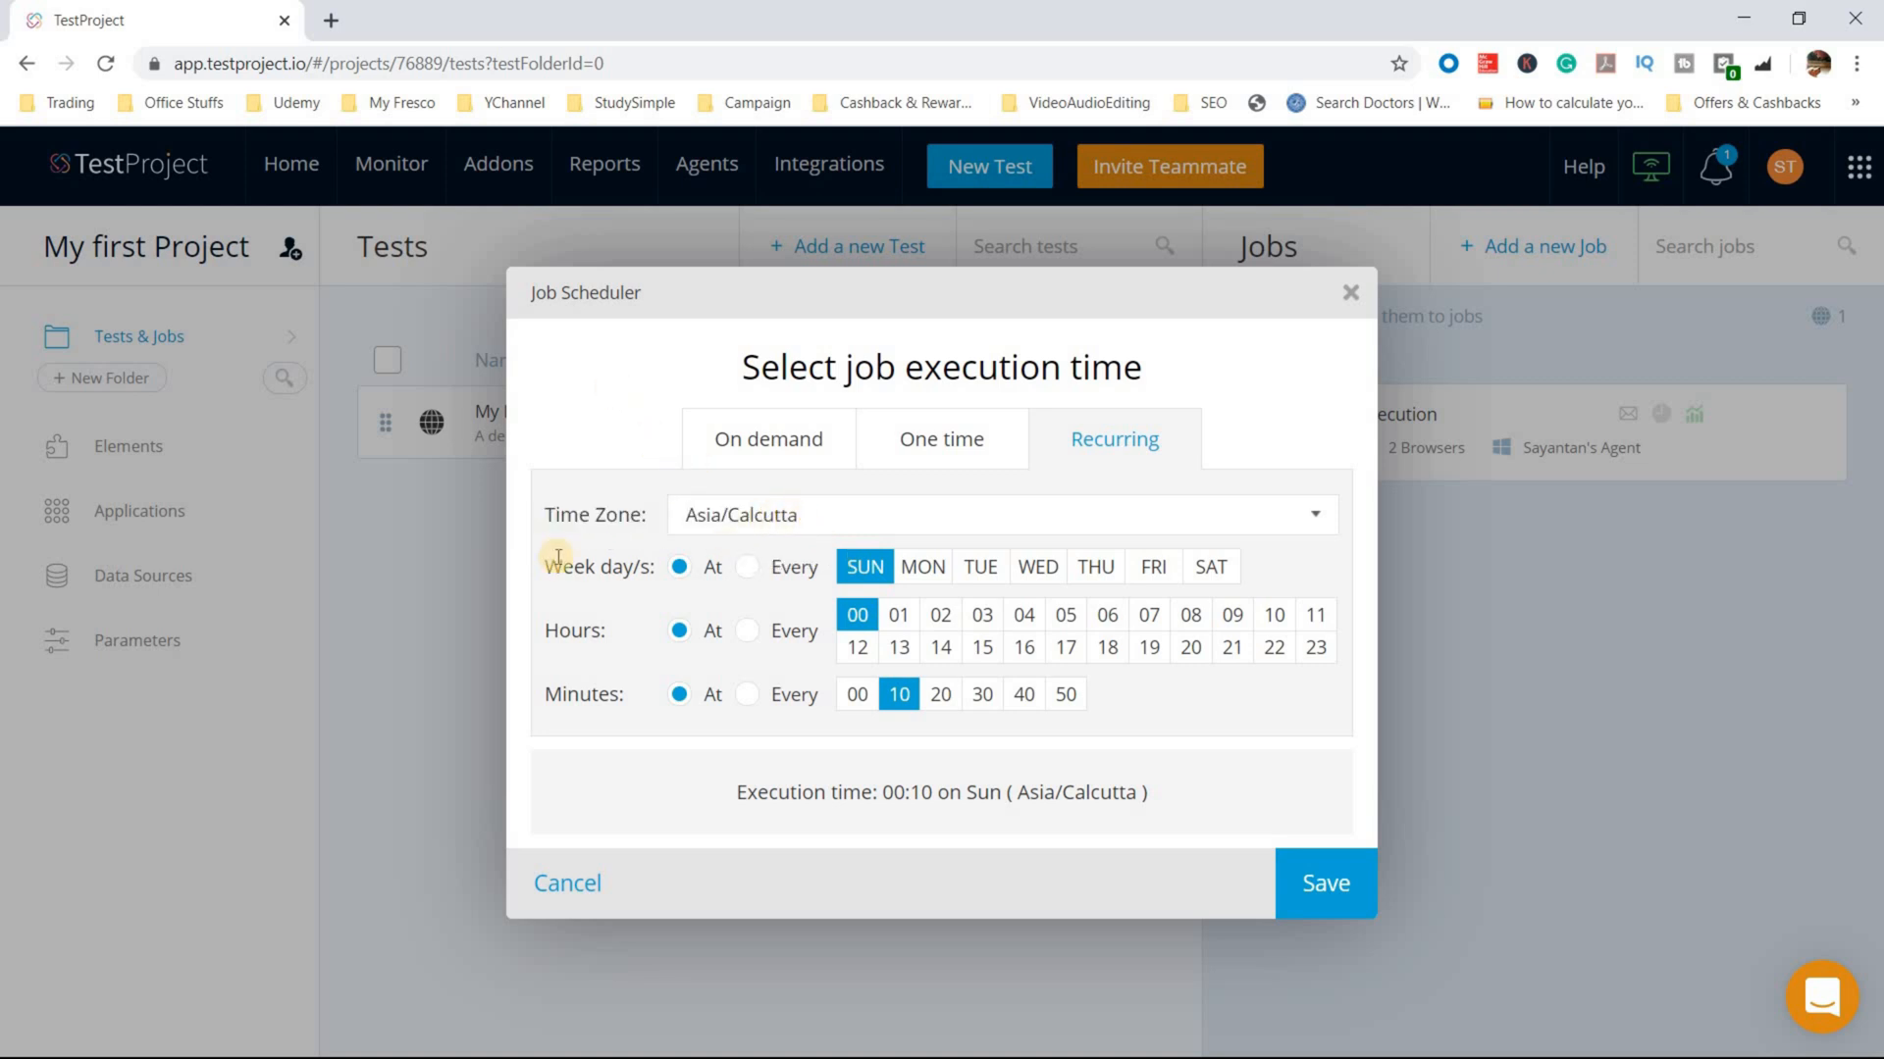
left_click_drag(631, 574, 545, 569)
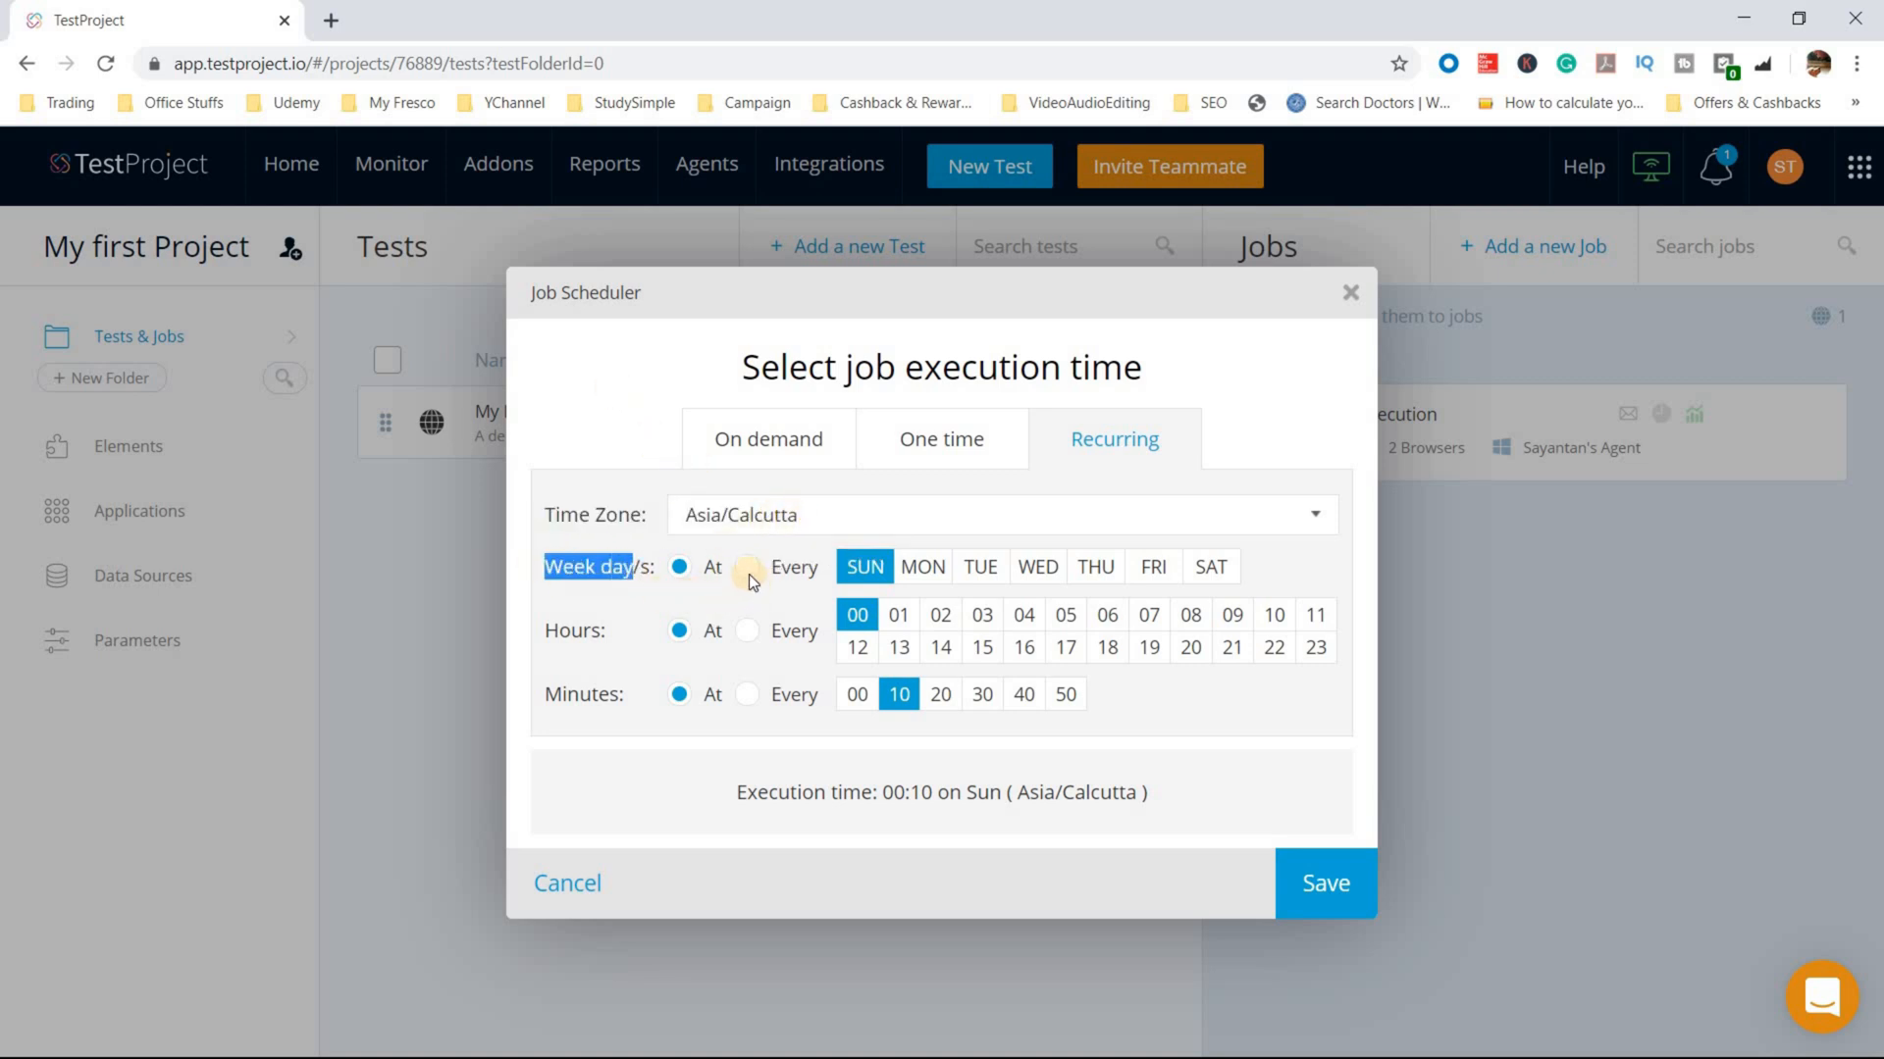
left_click(745, 573)
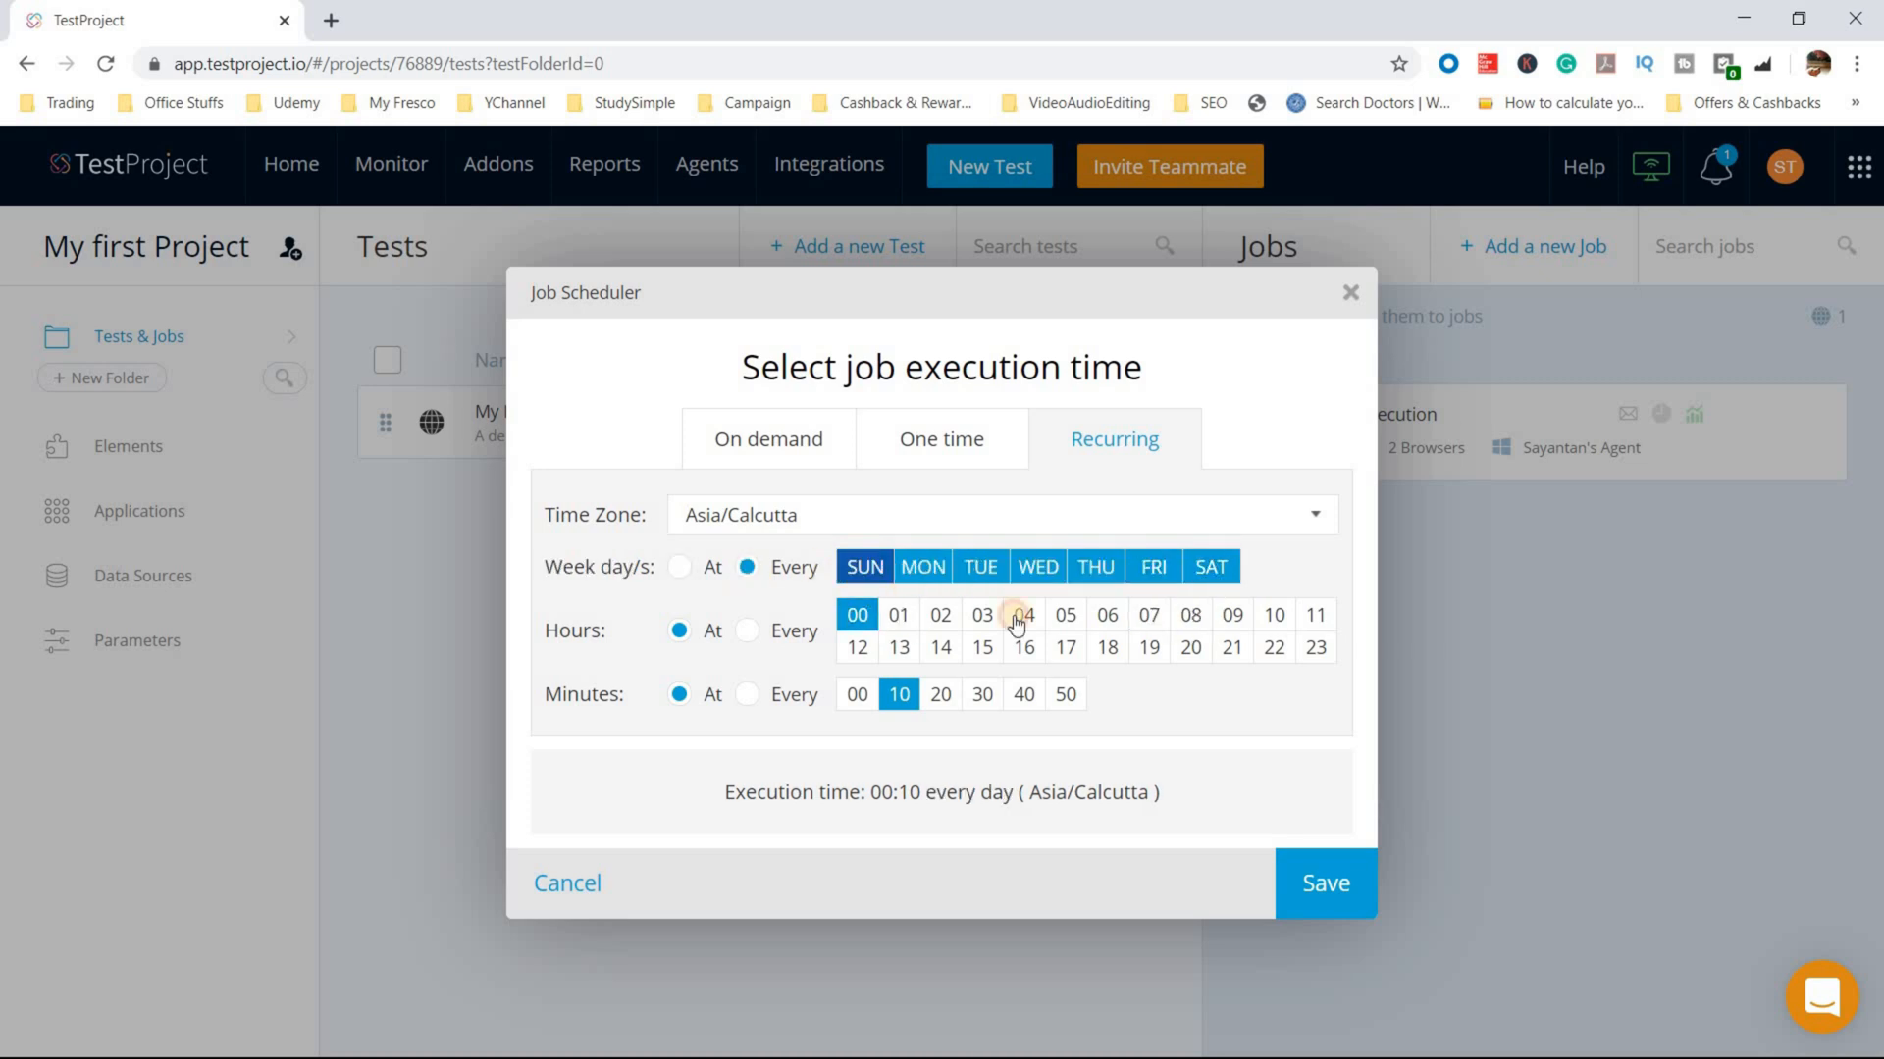
left_click(1210, 567)
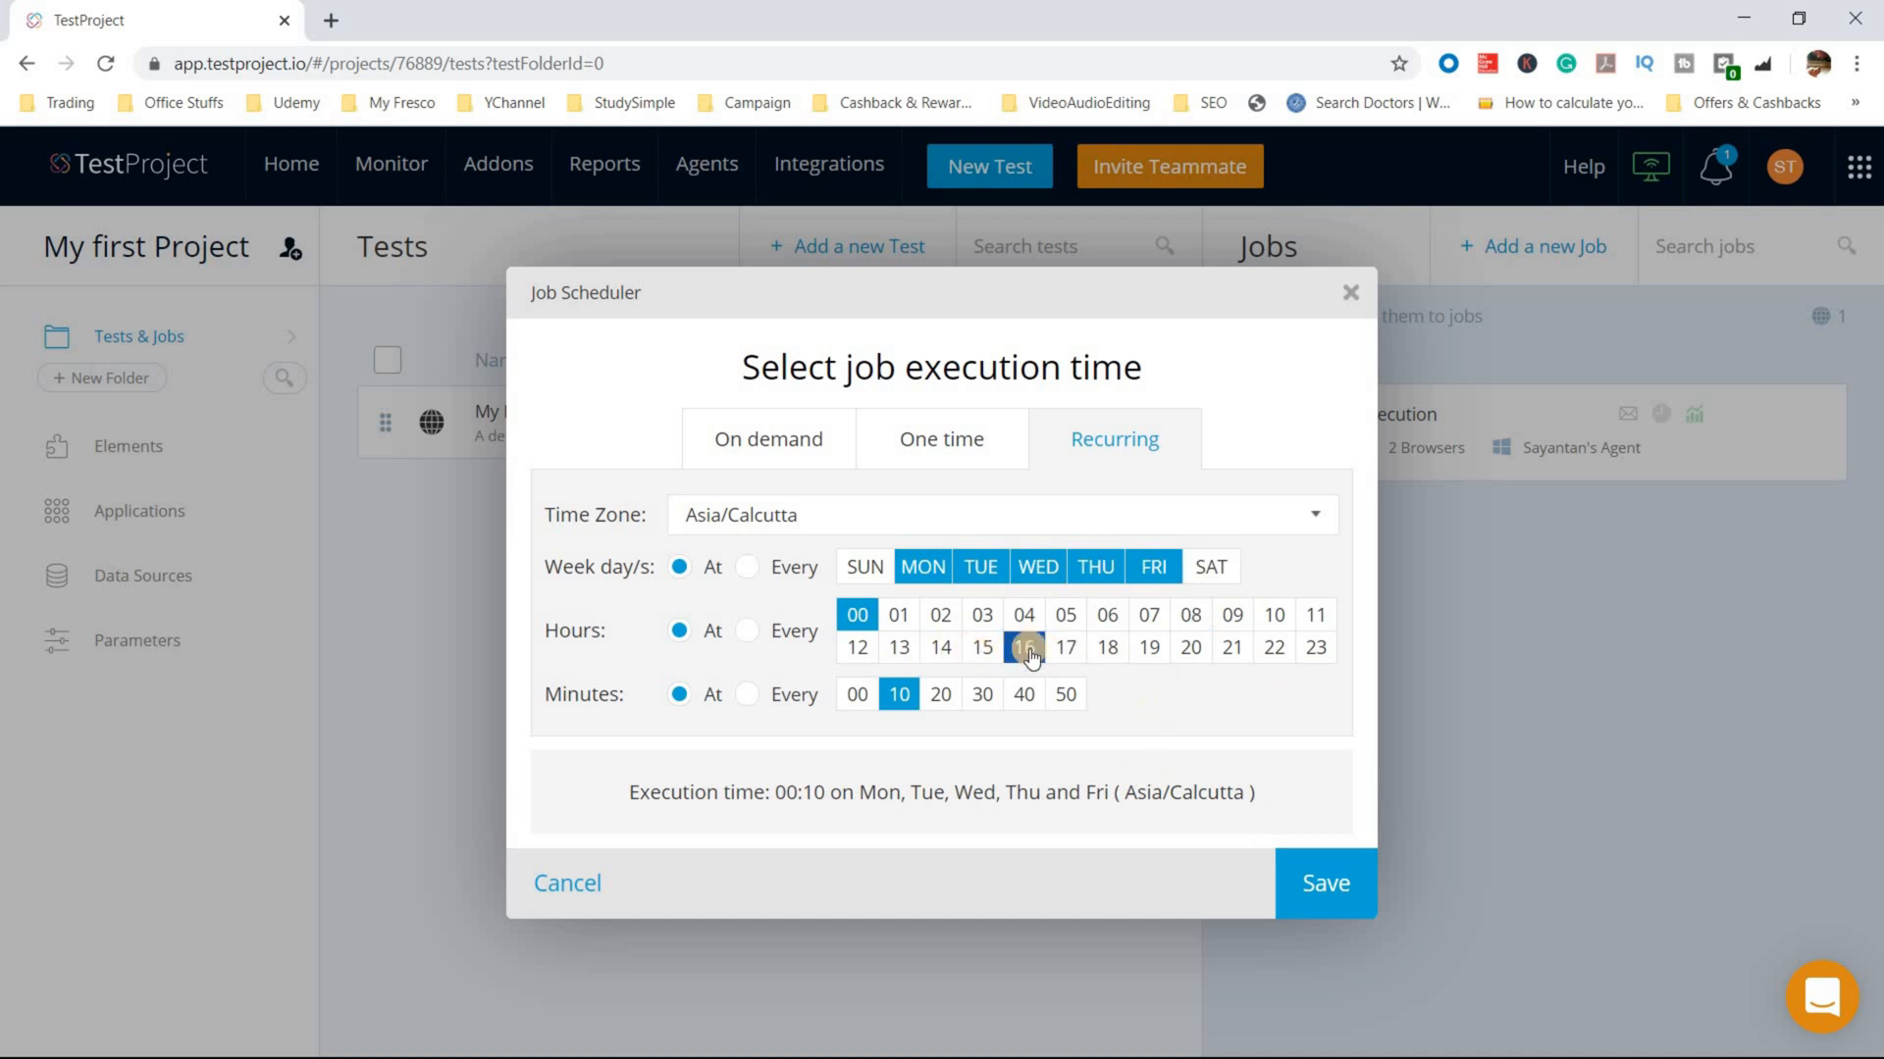
Step: Set the run time to hour 20 and minute 10, dropping midnight and minute 00
left_click(1188, 645)
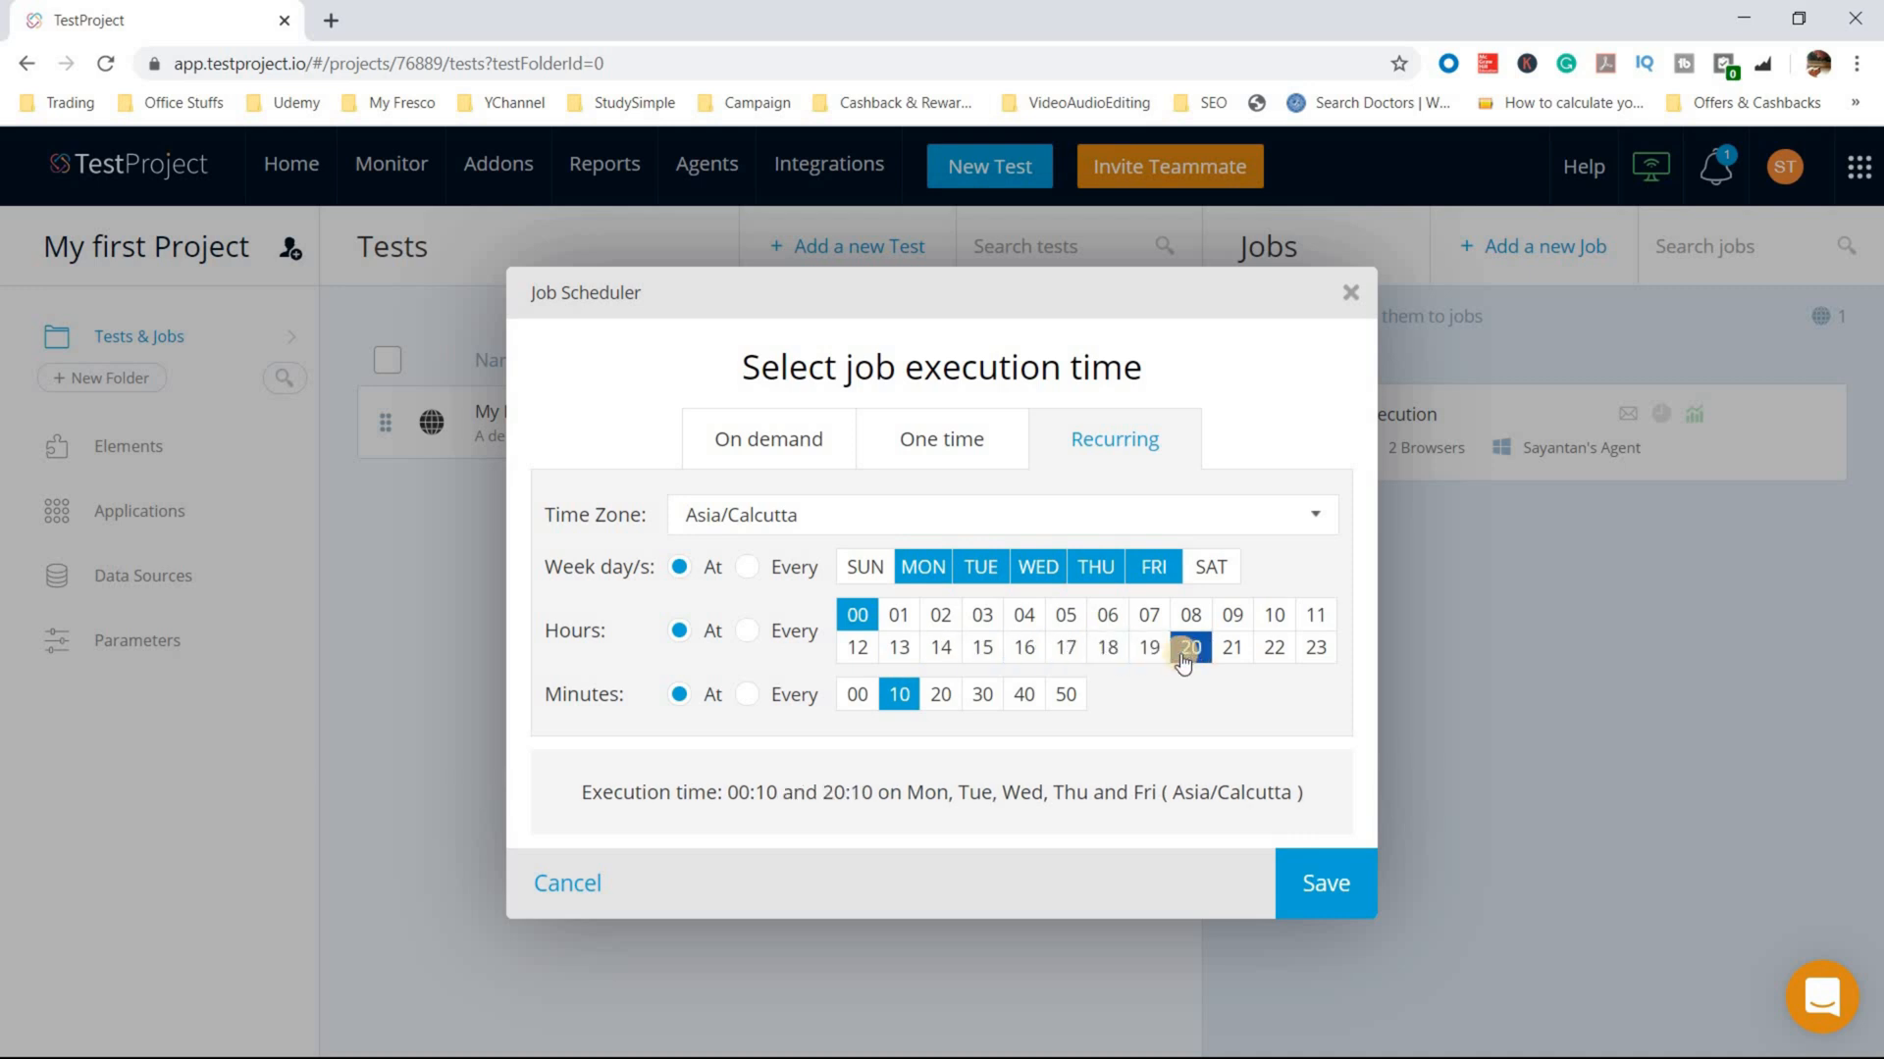
left_click(1168, 647)
left_click(1167, 650)
left_click(1187, 649)
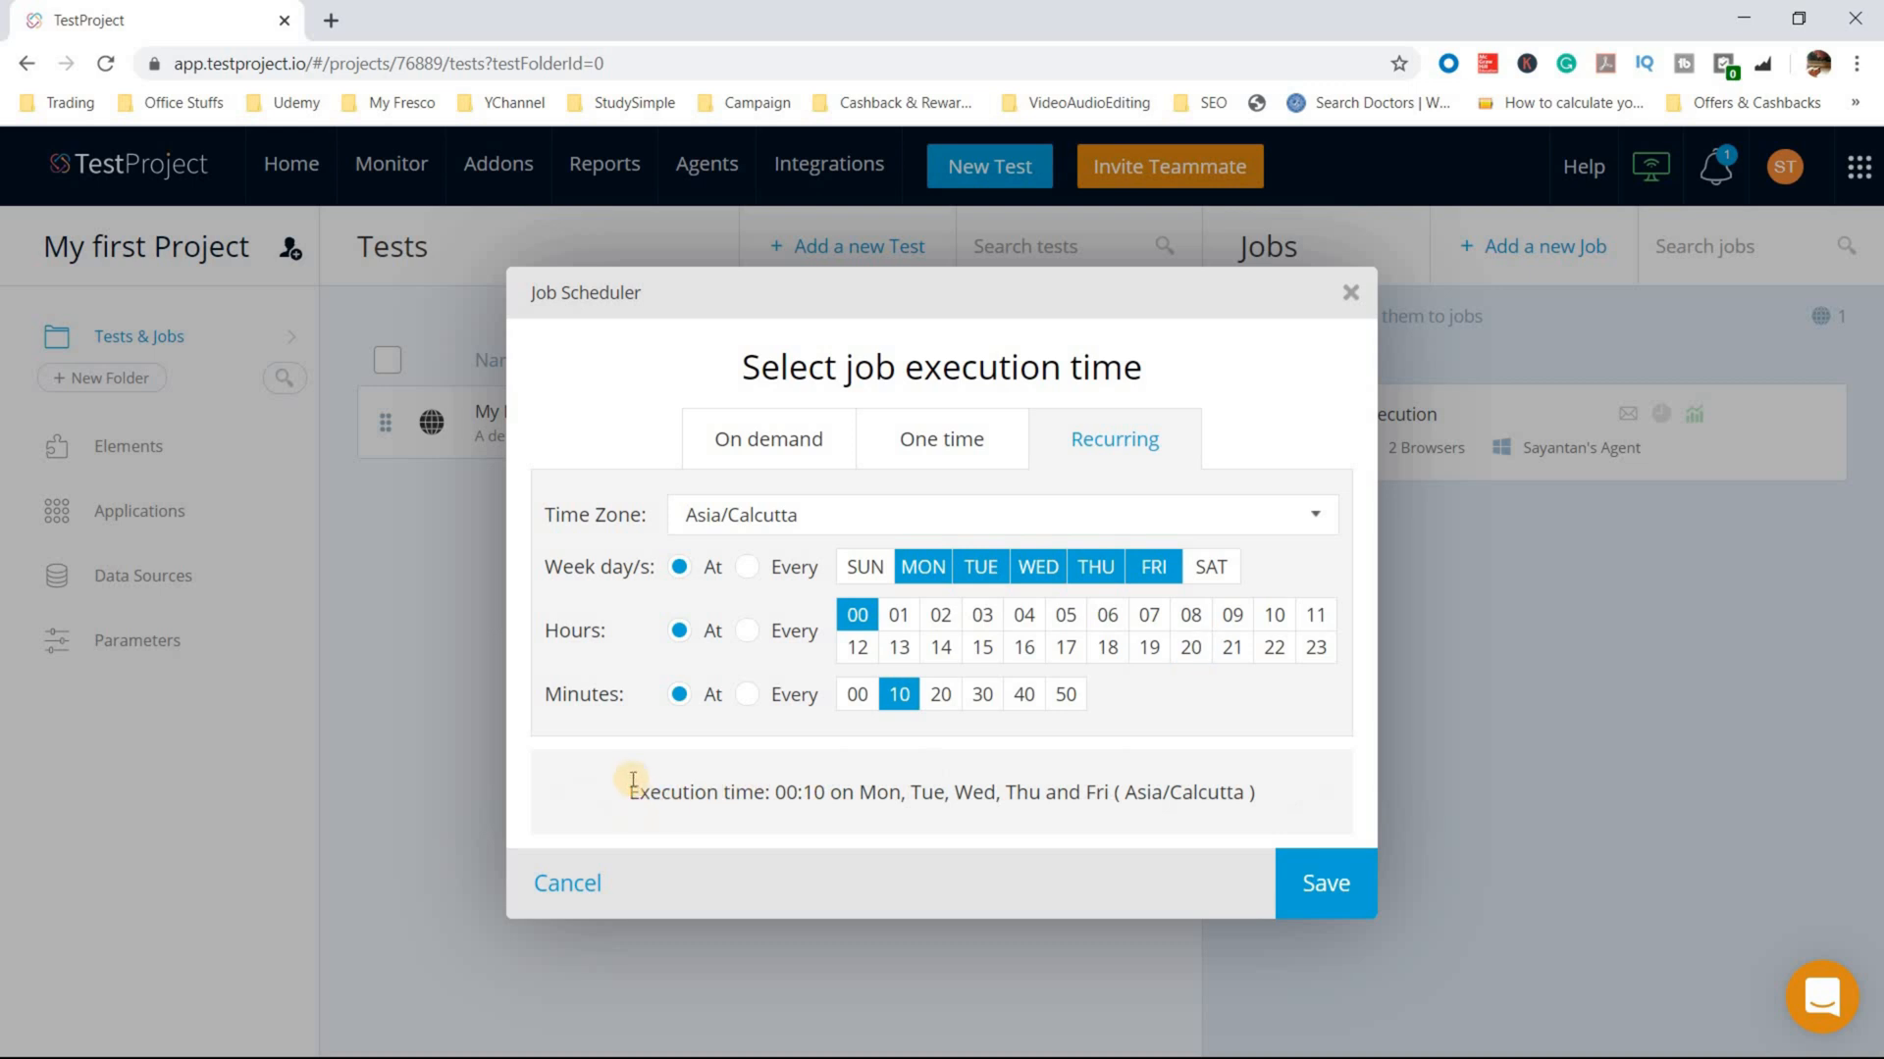
left_click_drag(628, 791, 1256, 775)
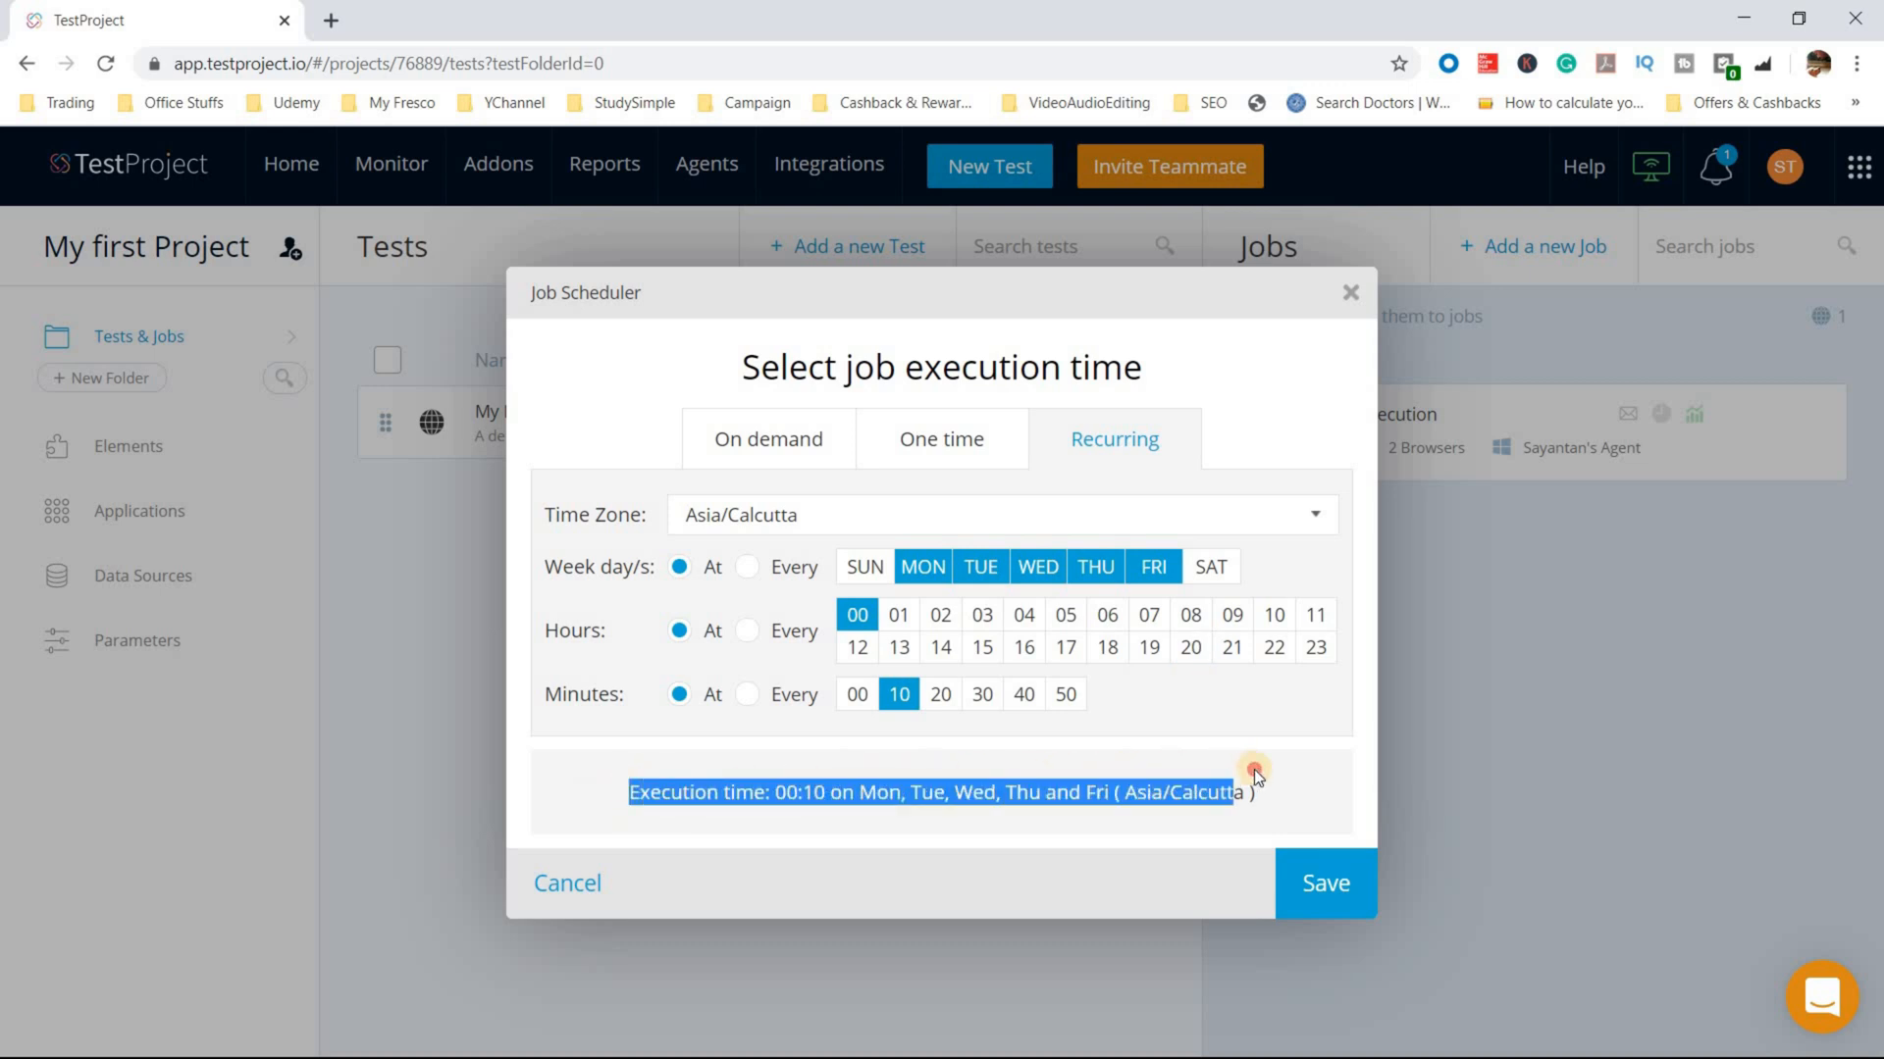
left_click(652, 791)
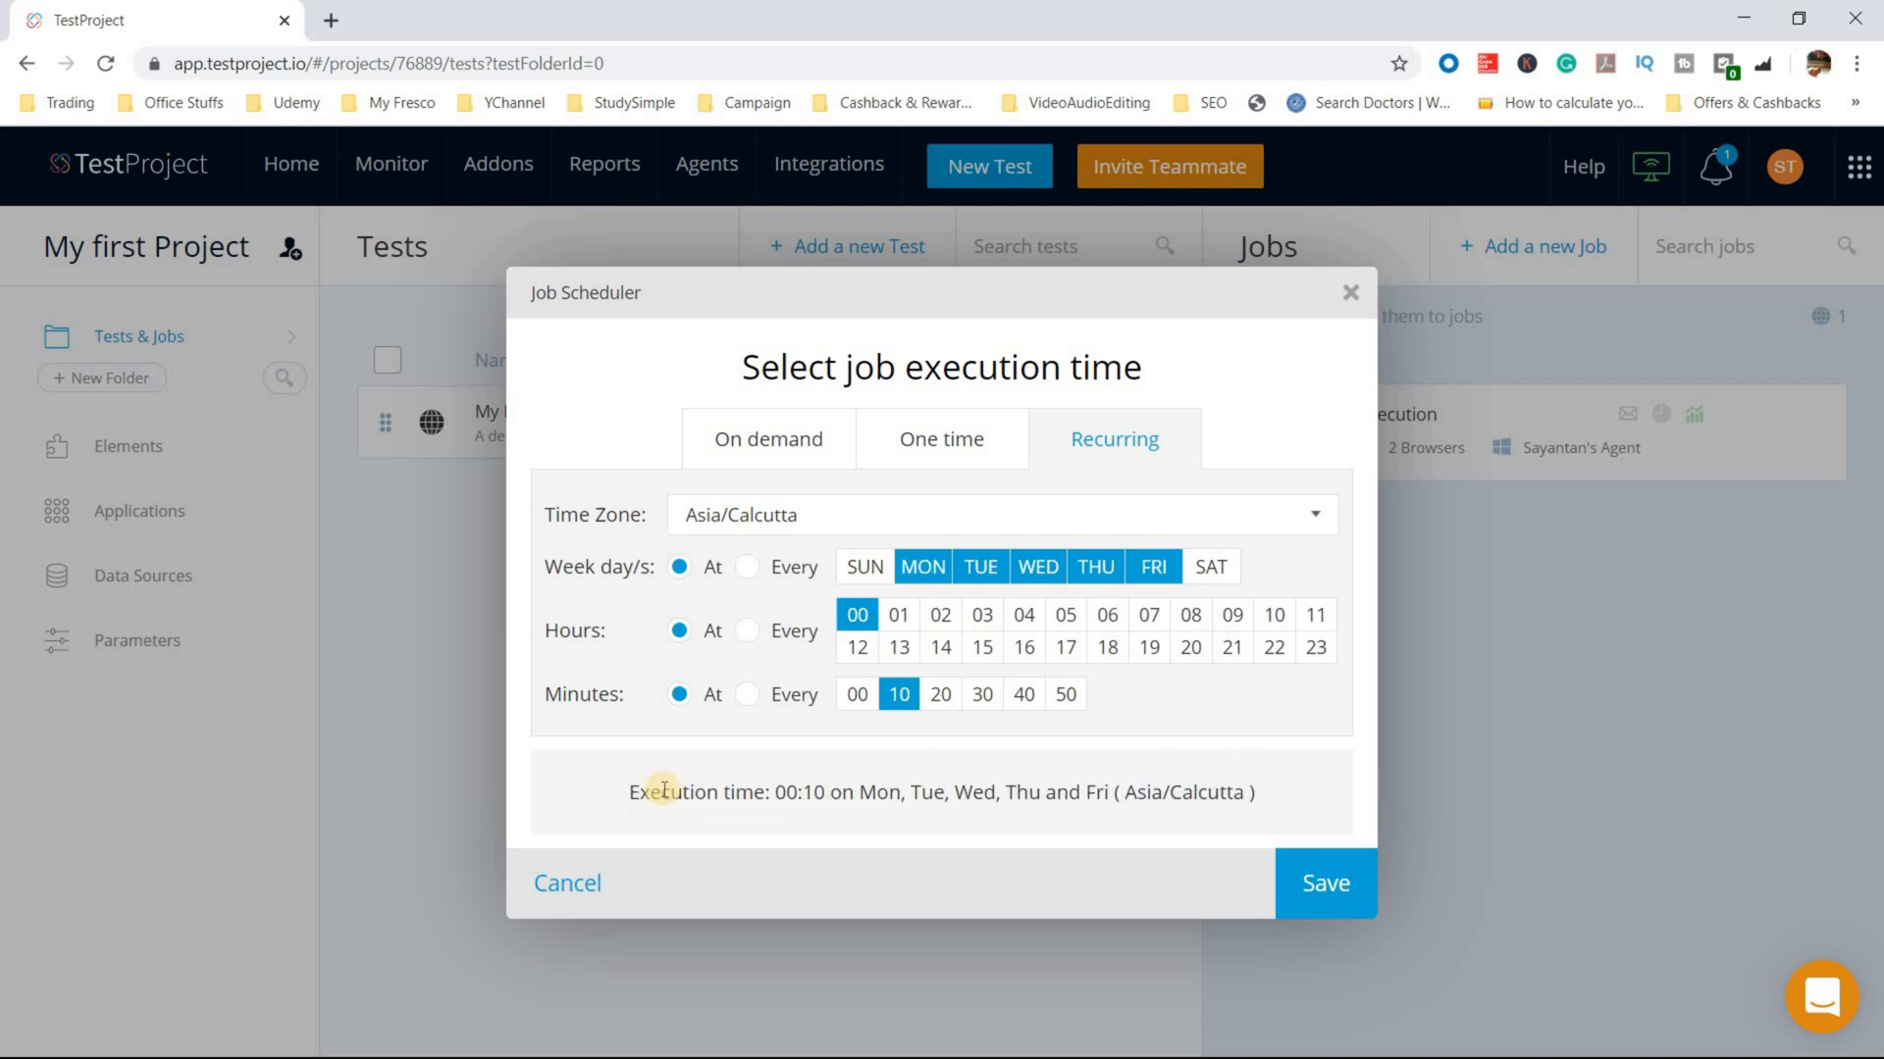
left_click_drag(772, 792, 812, 792)
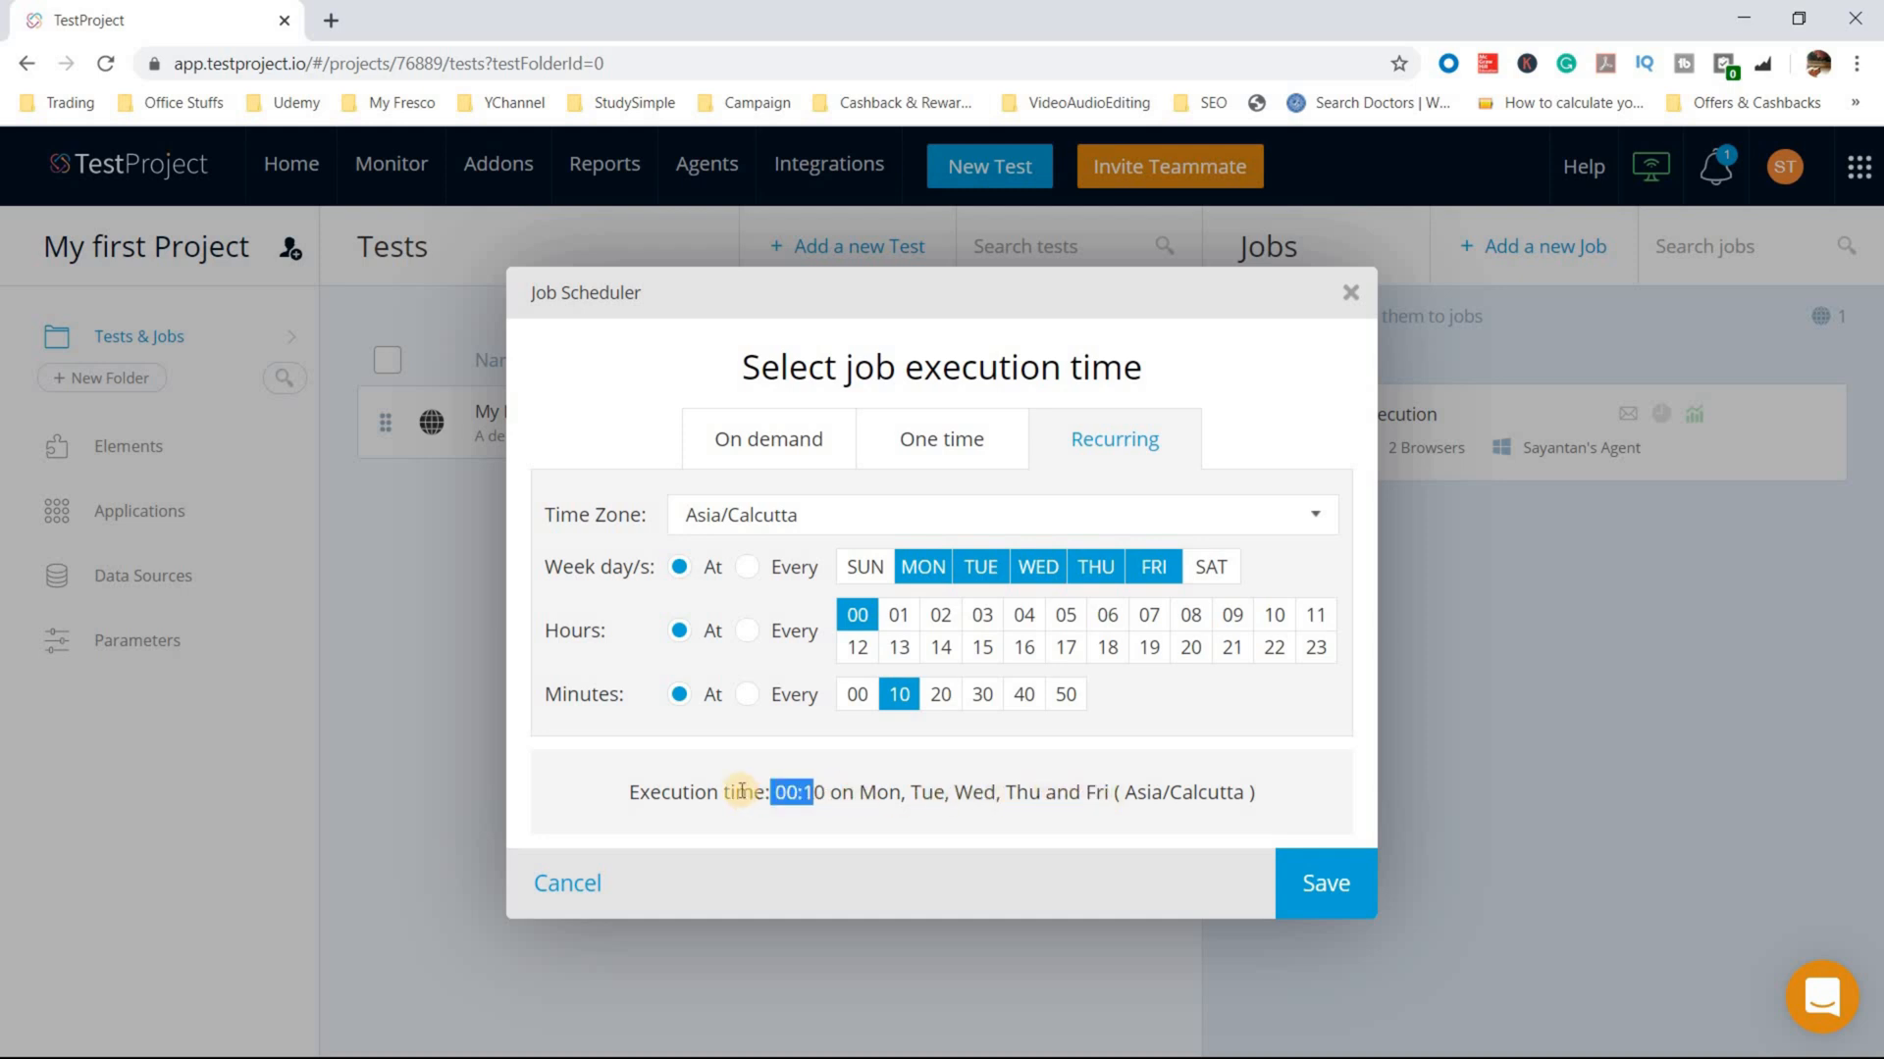
left_click(1193, 649)
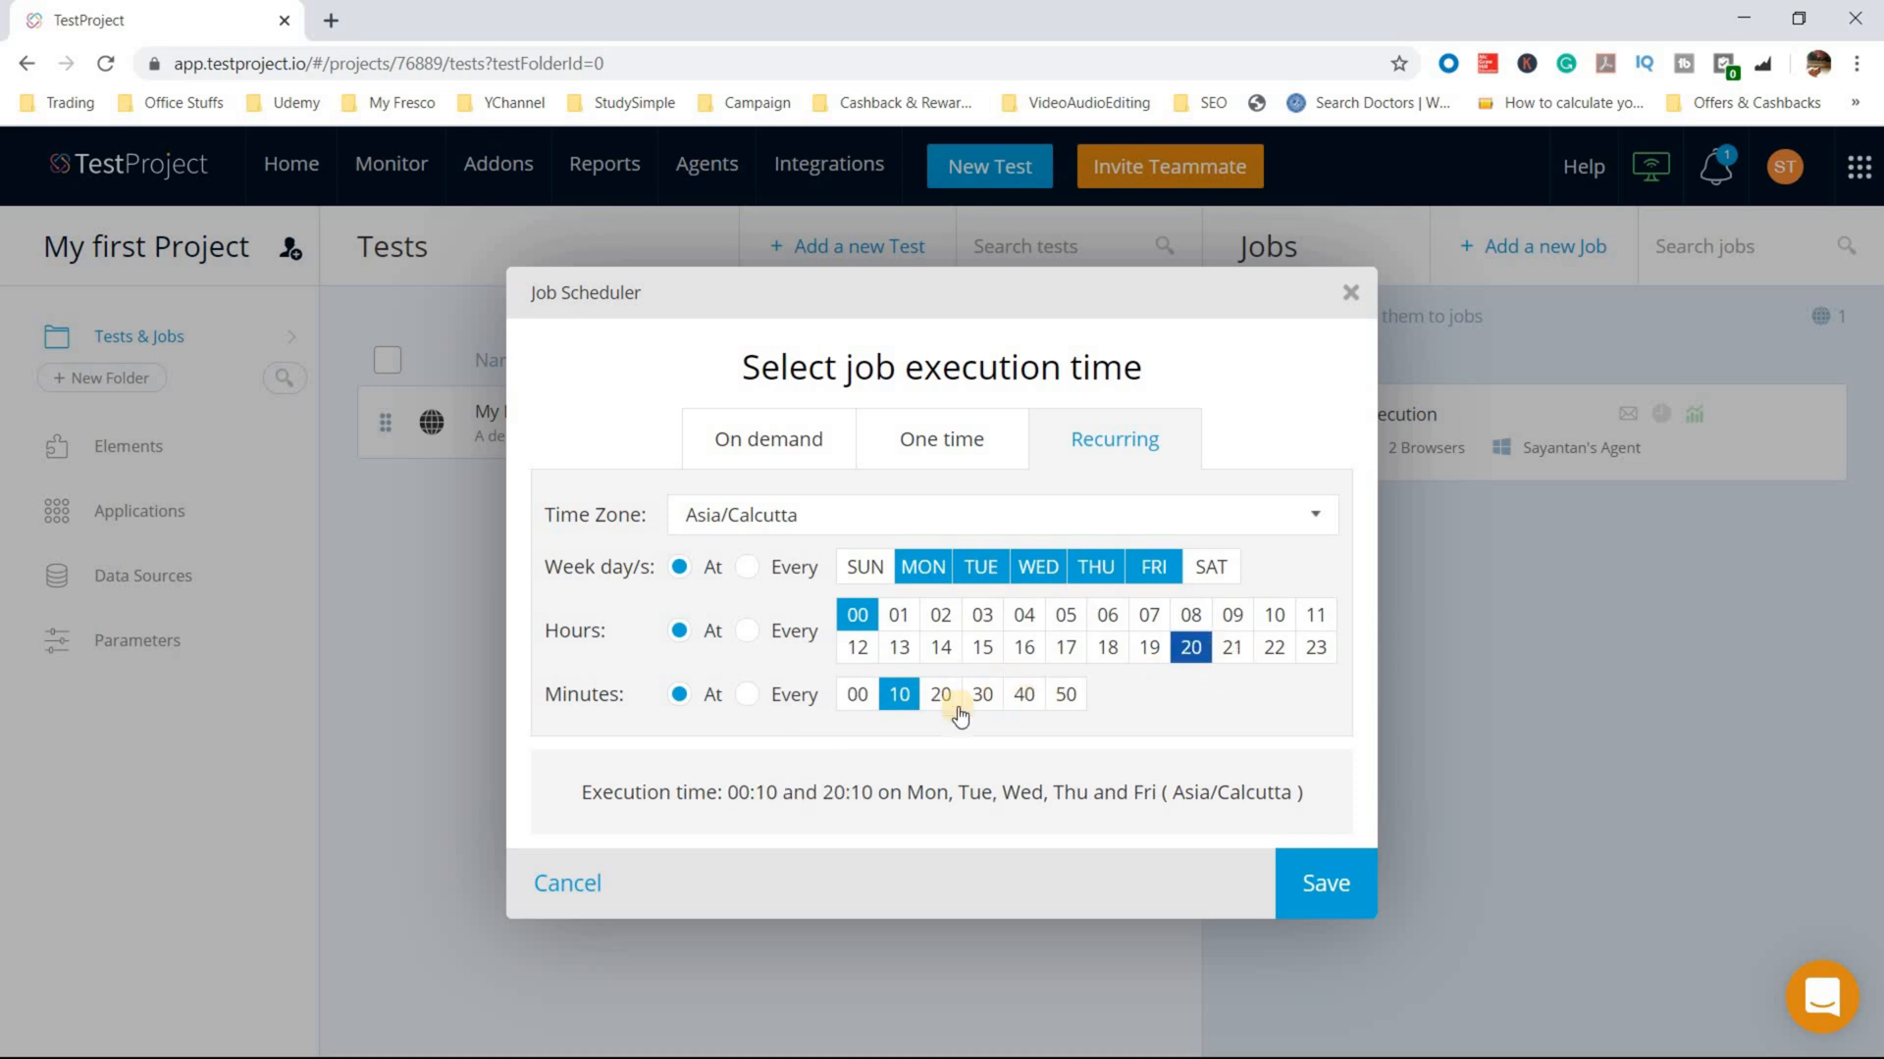
left_click(858, 618)
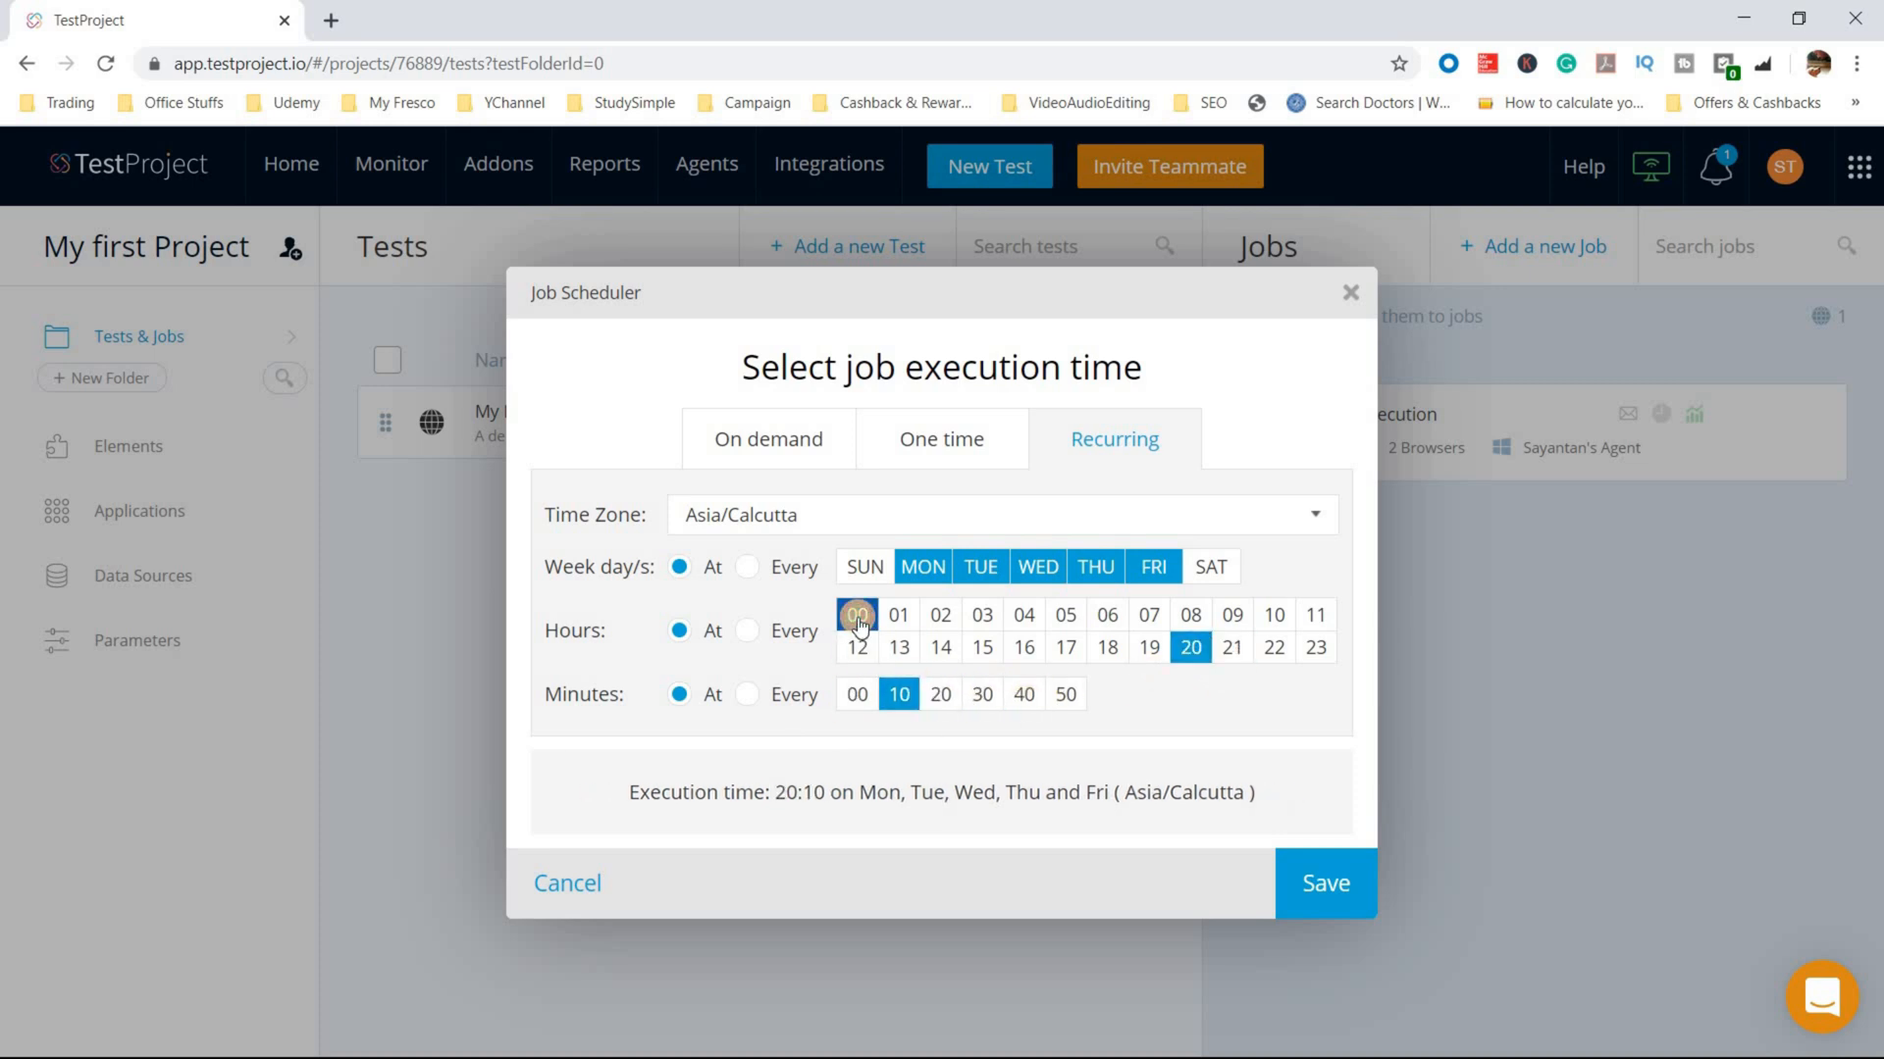
left_click(858, 695)
left_click(1232, 647)
left_click(772, 590)
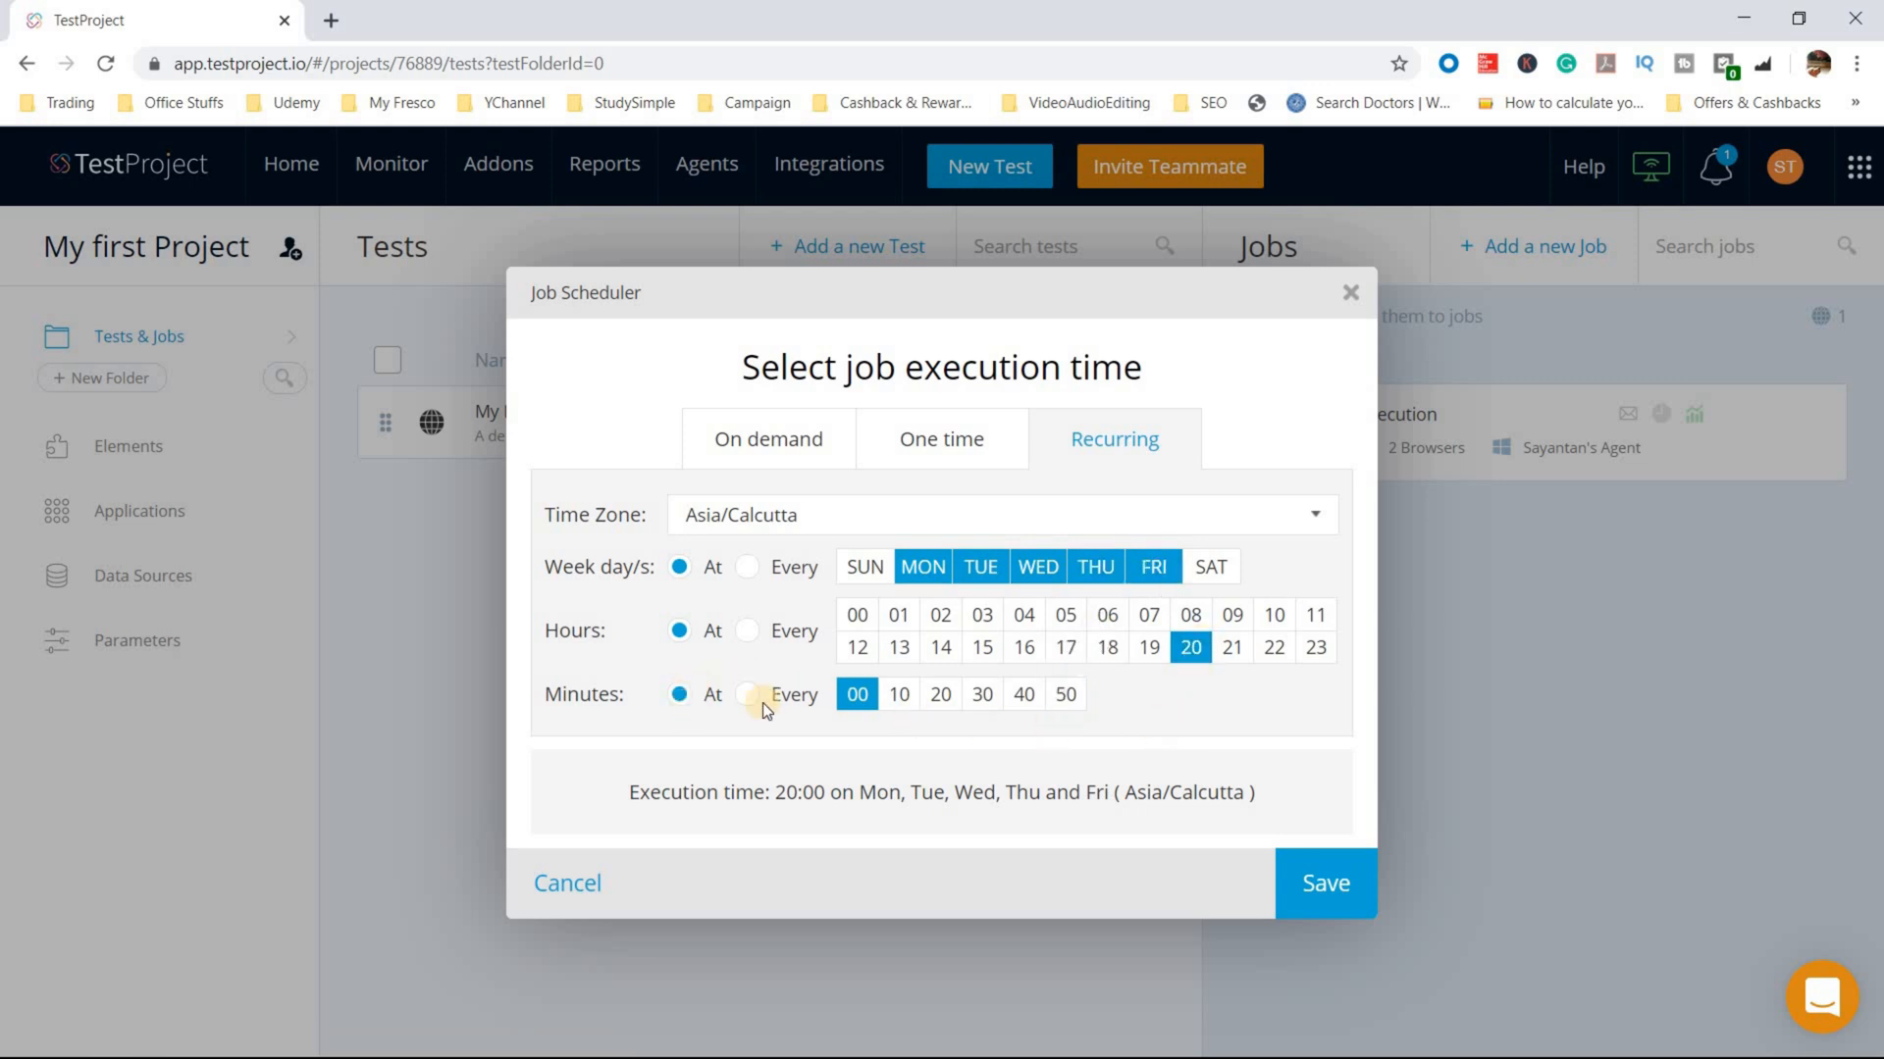
left_click(913, 702)
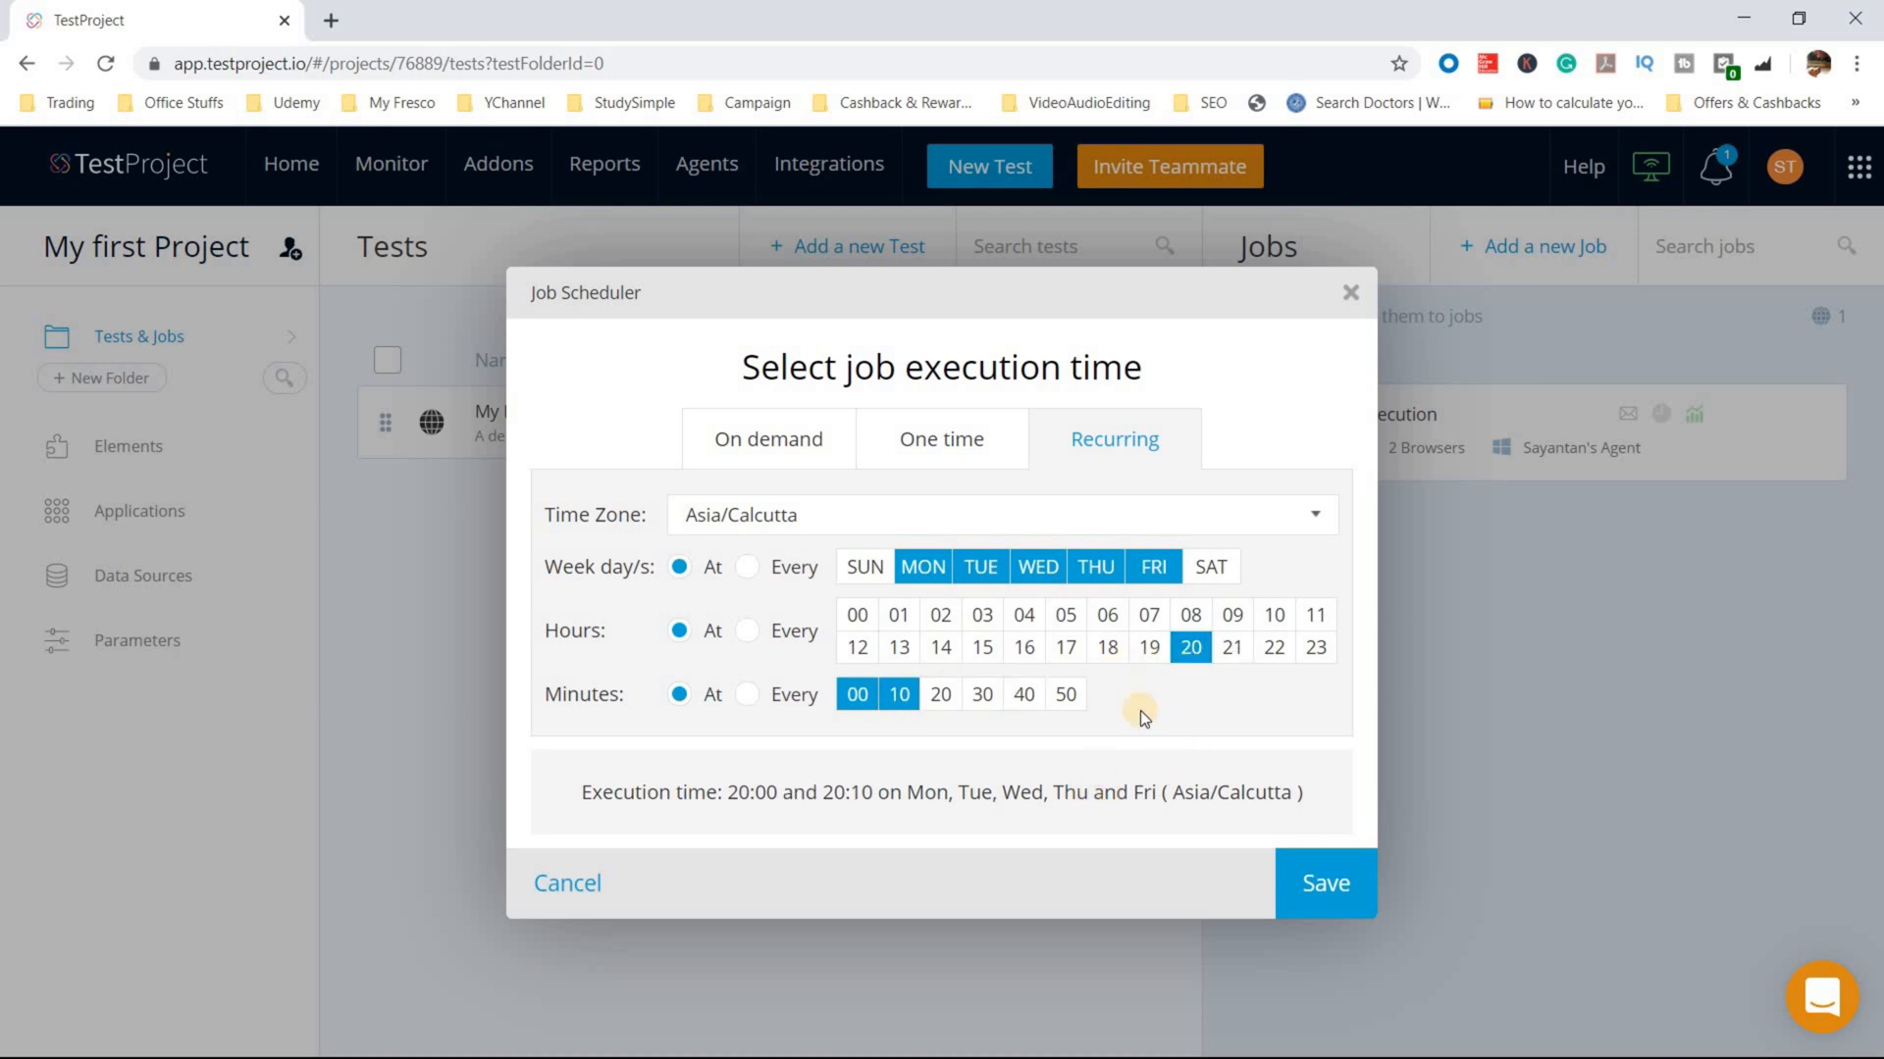
left_click(858, 694)
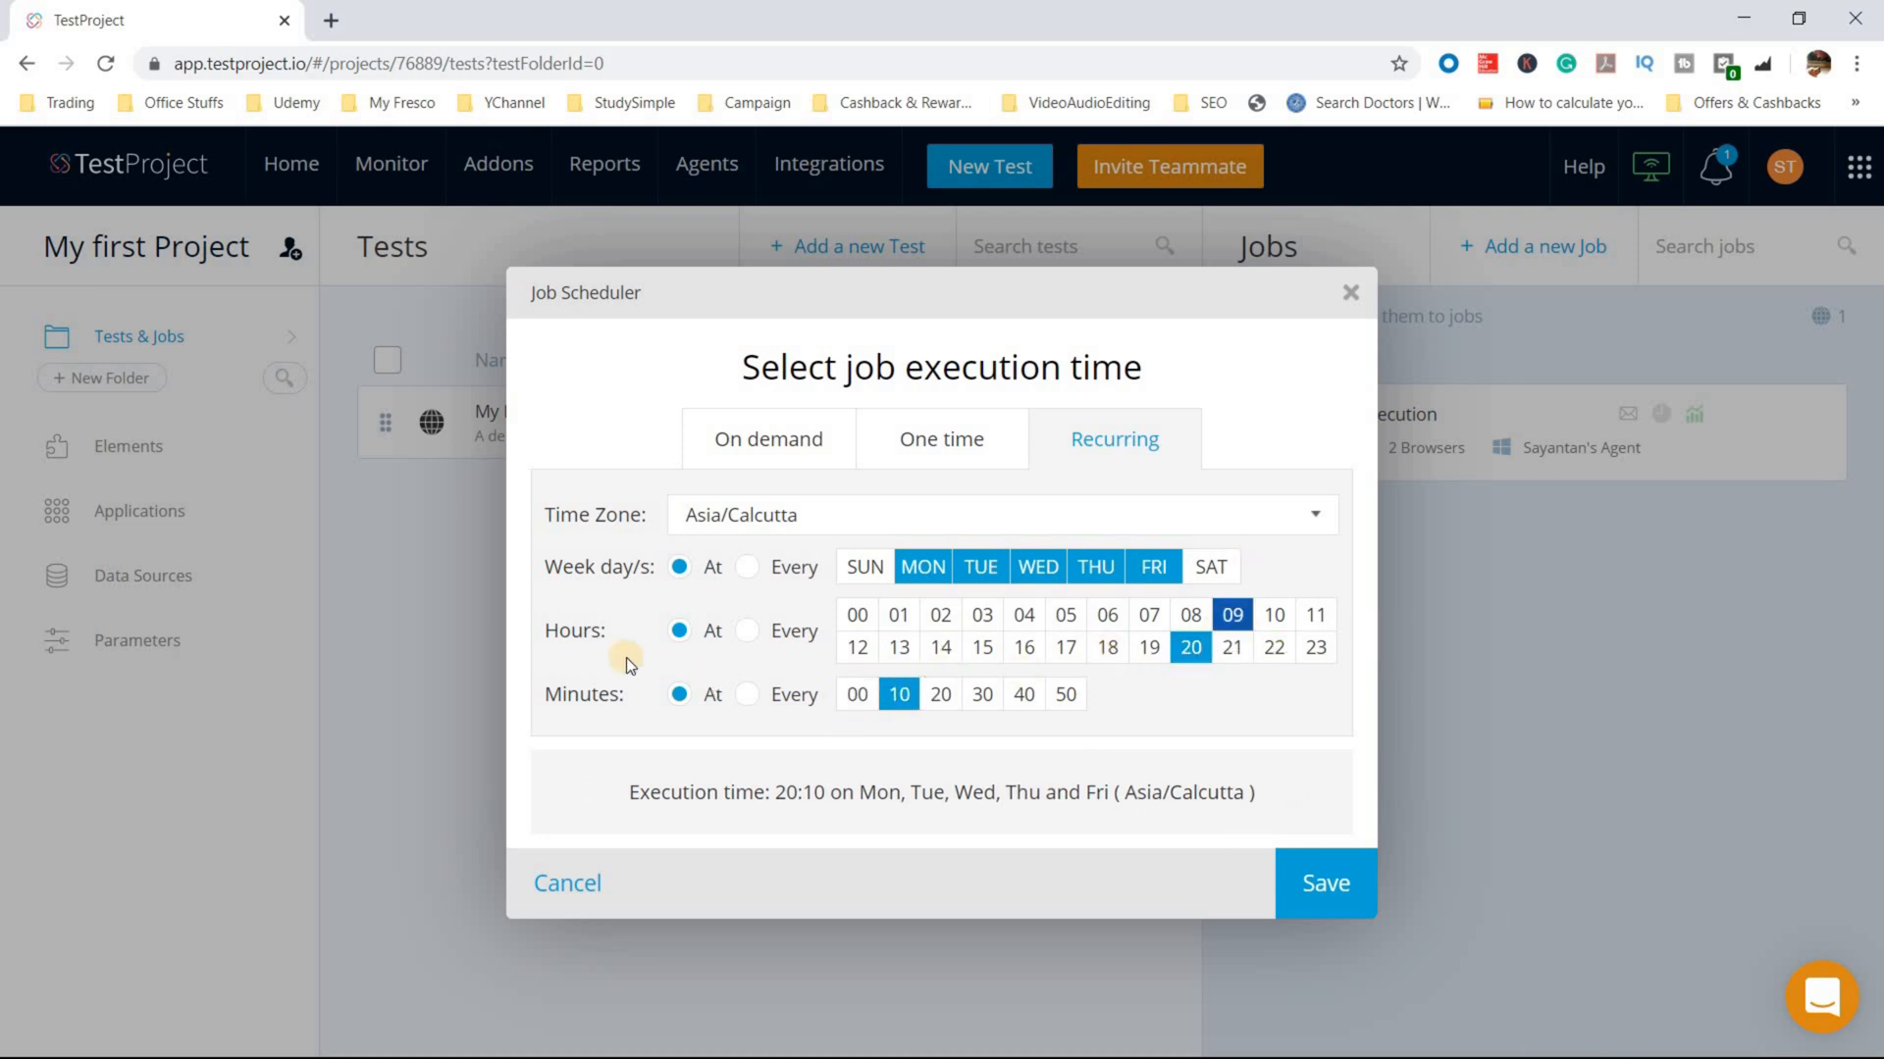
Step: Try minute 20 and hour 21, then revert the schedule to 20:10
left_click_drag(534, 628, 614, 684)
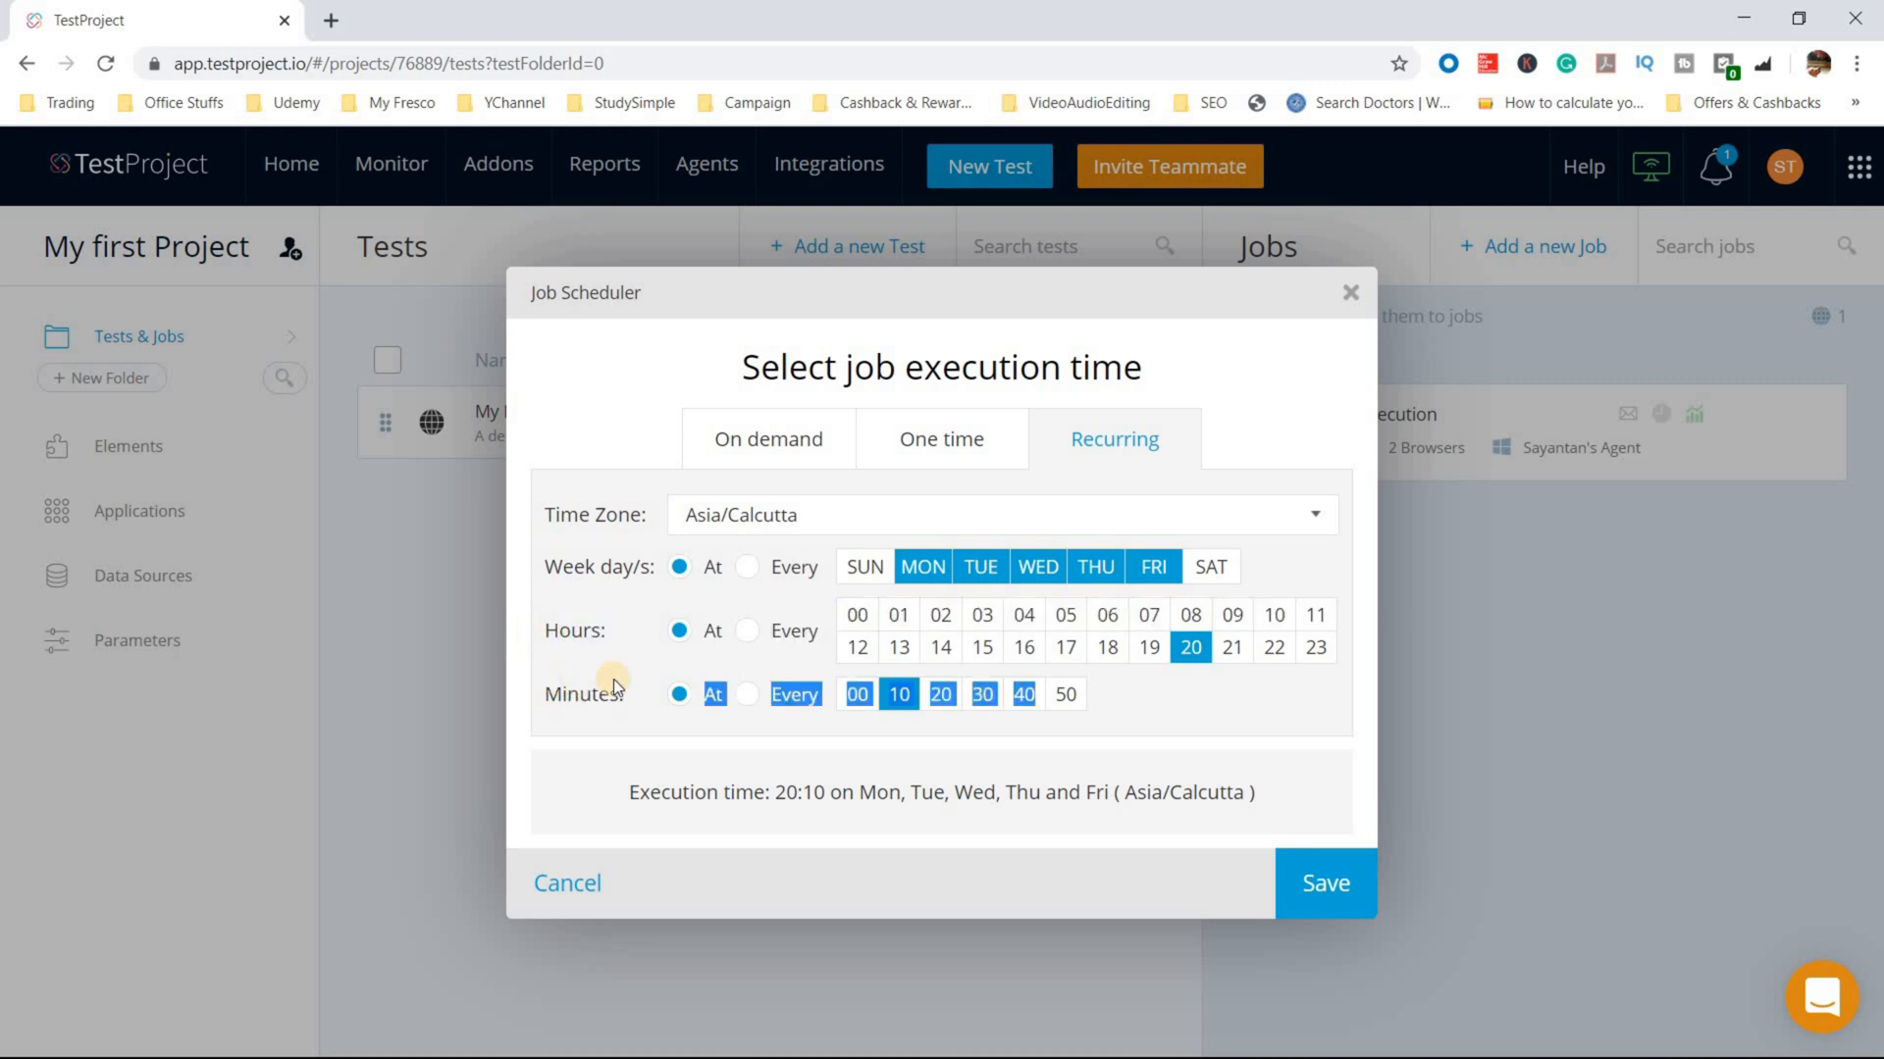
left_click(1163, 710)
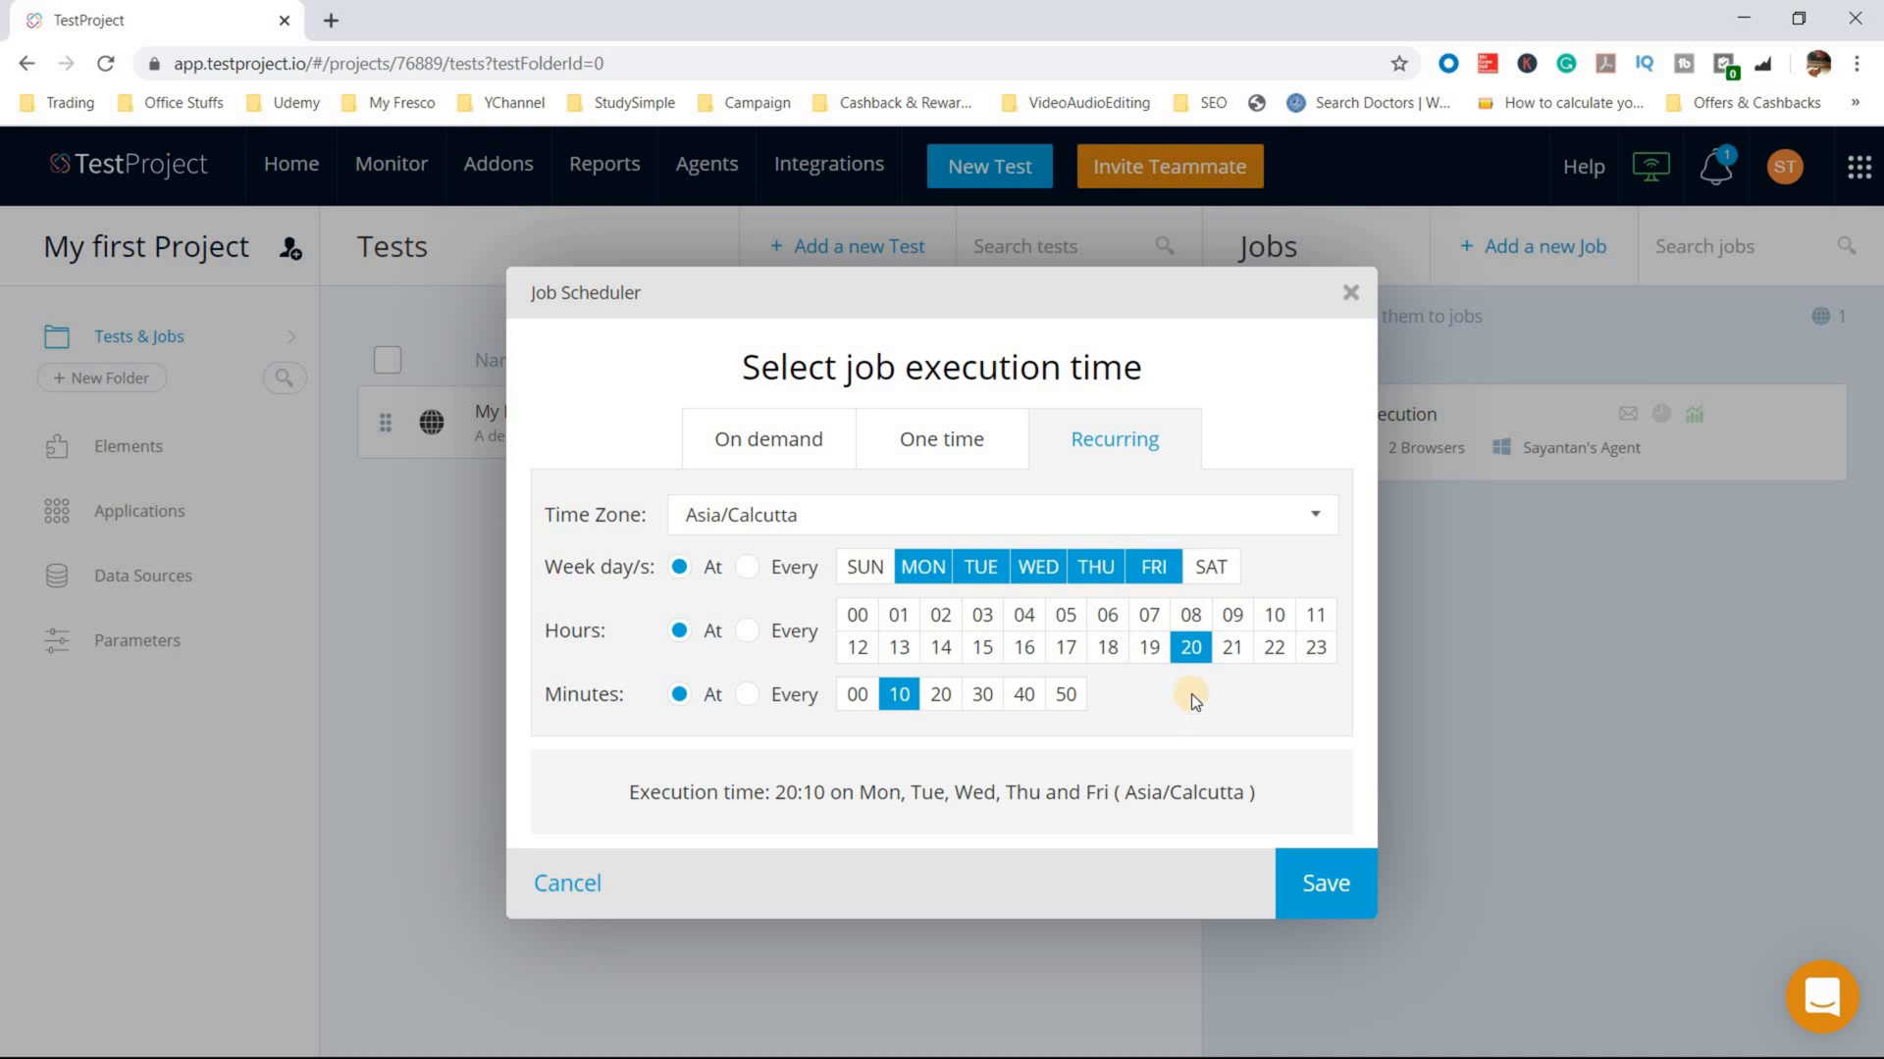
left_click(895, 695)
left_click(896, 696)
left_click(932, 696)
left_click_drag(771, 792, 827, 791)
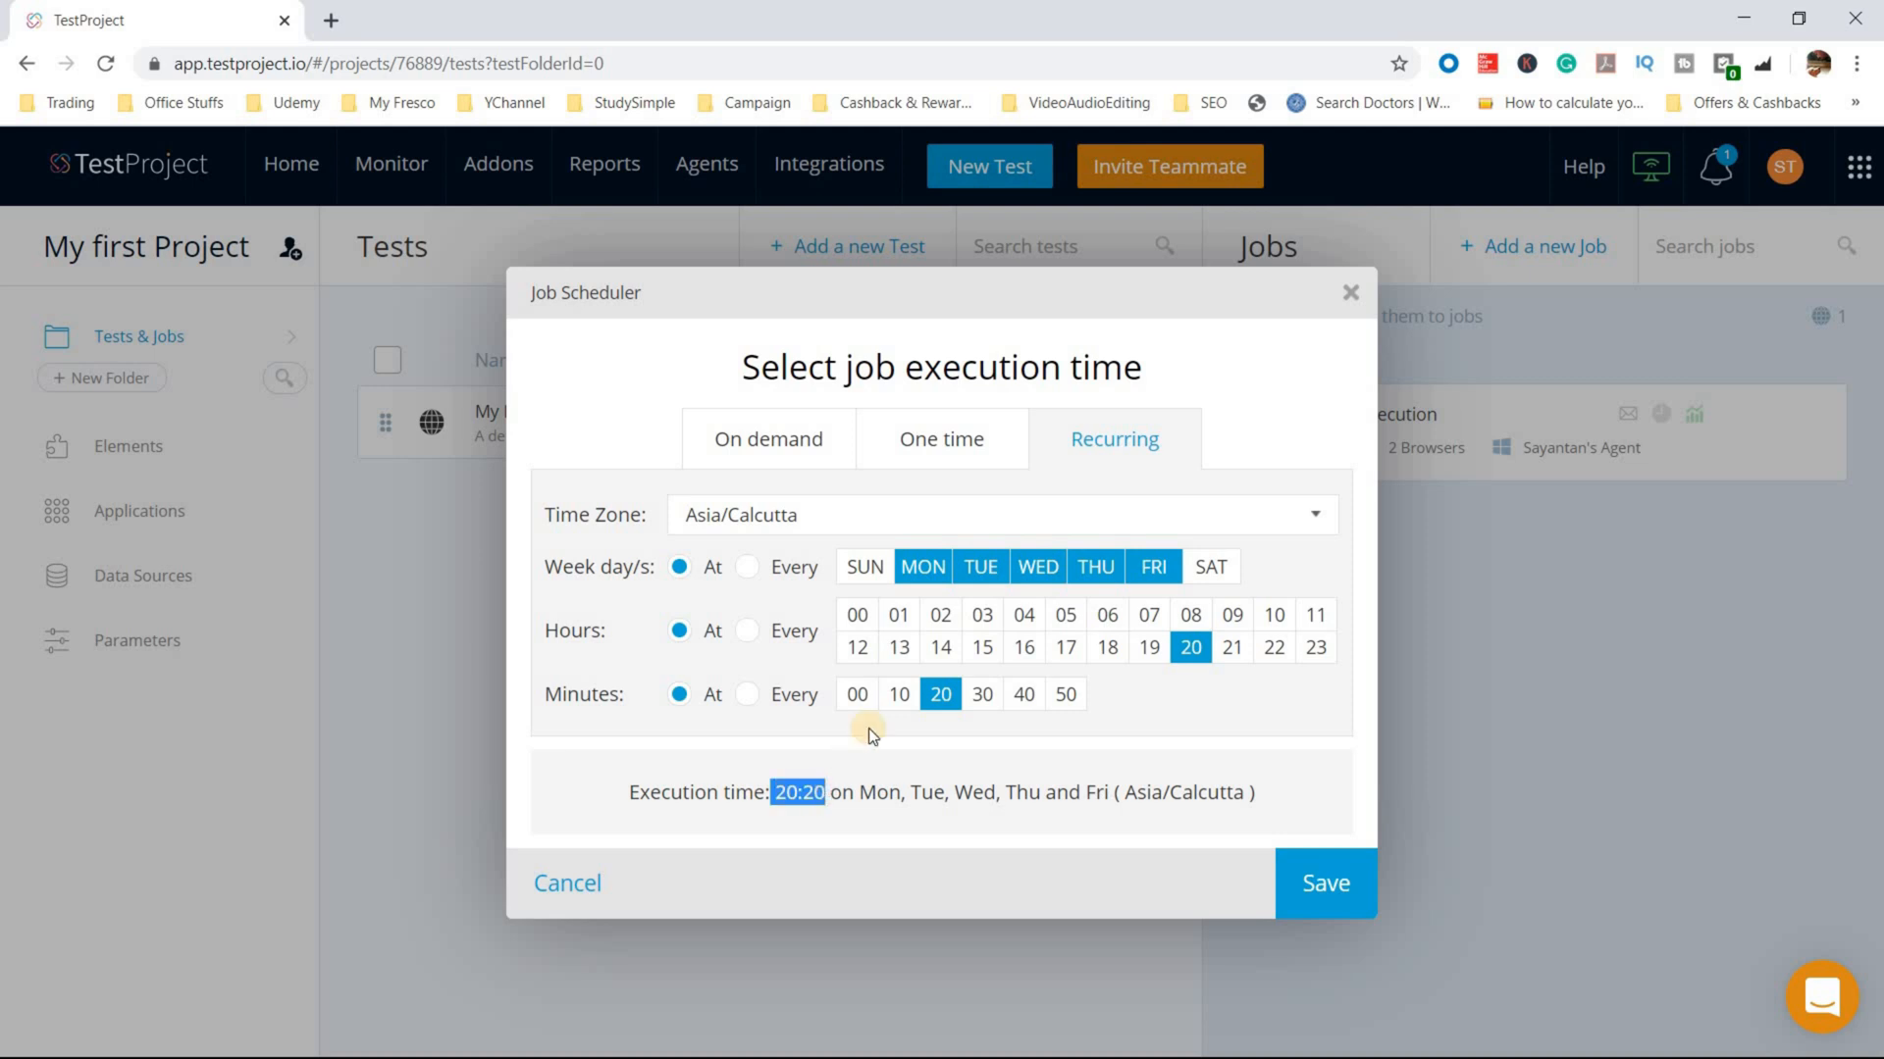
left_click(897, 697)
left_click(945, 698)
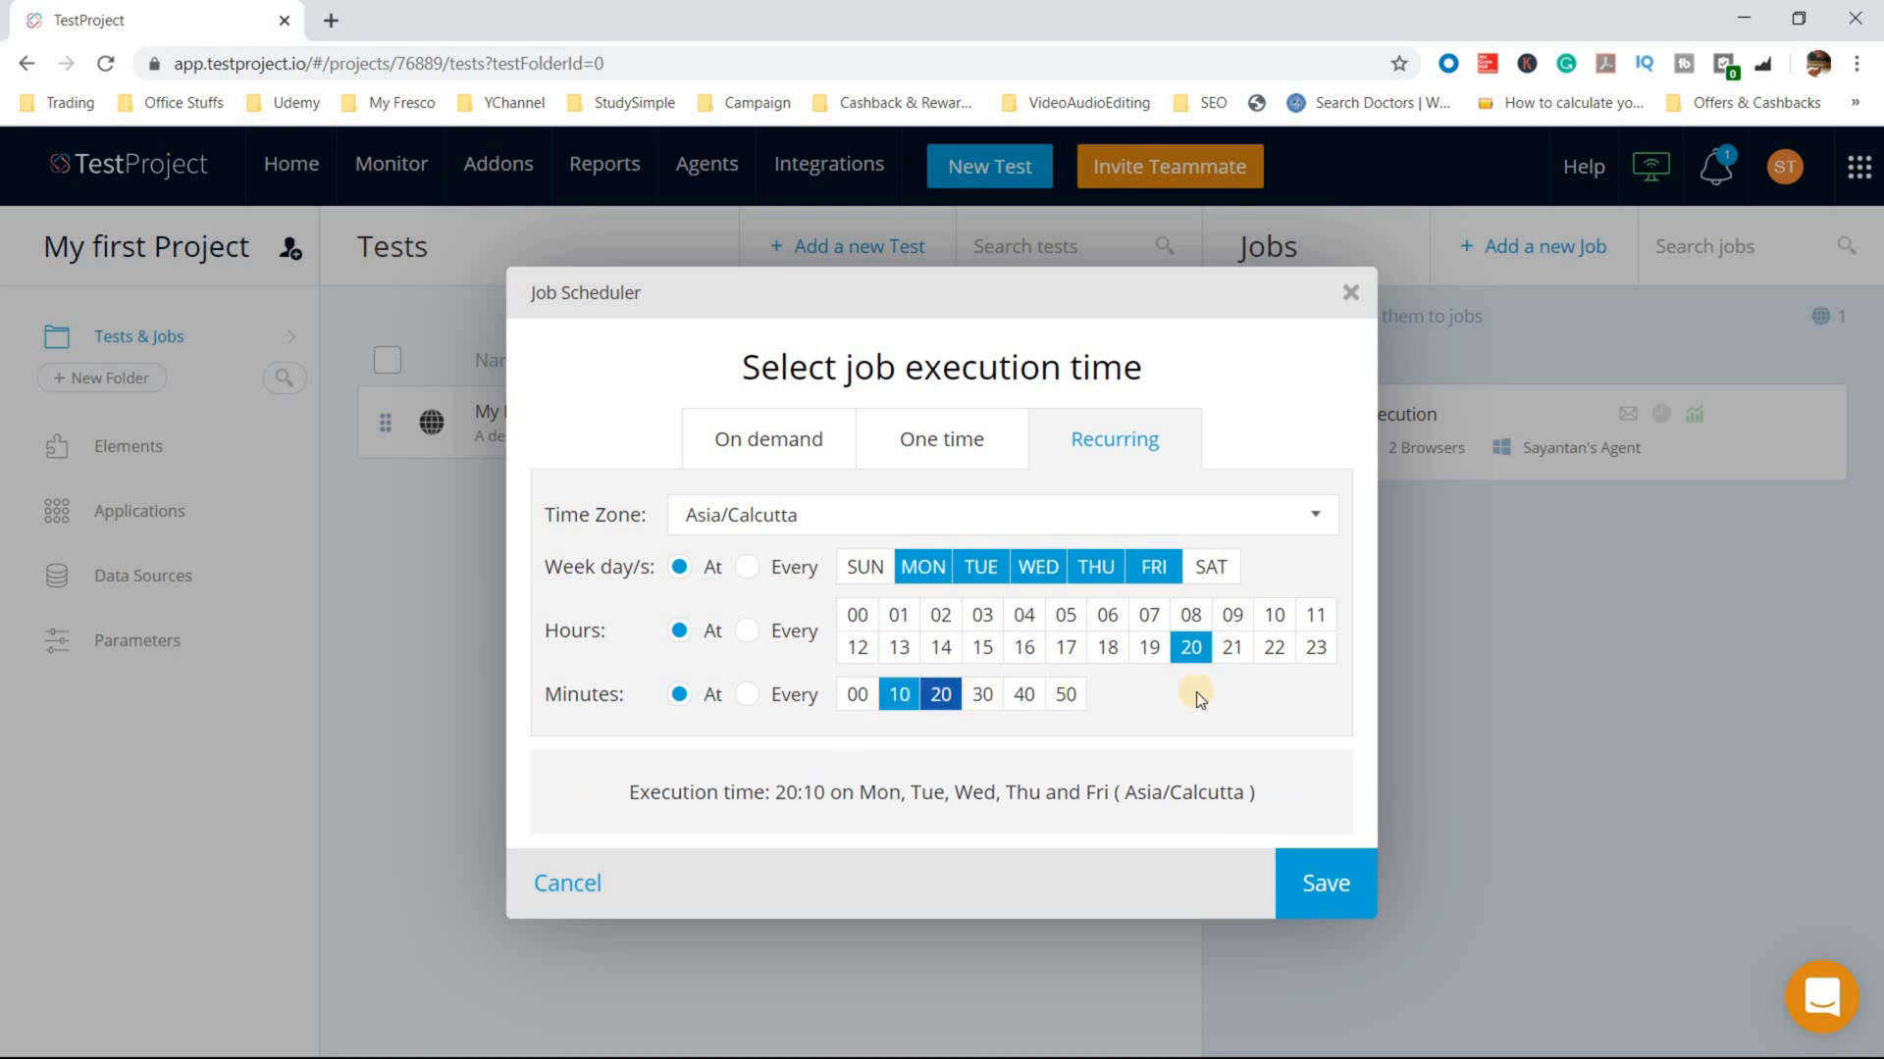
left_click(1232, 646)
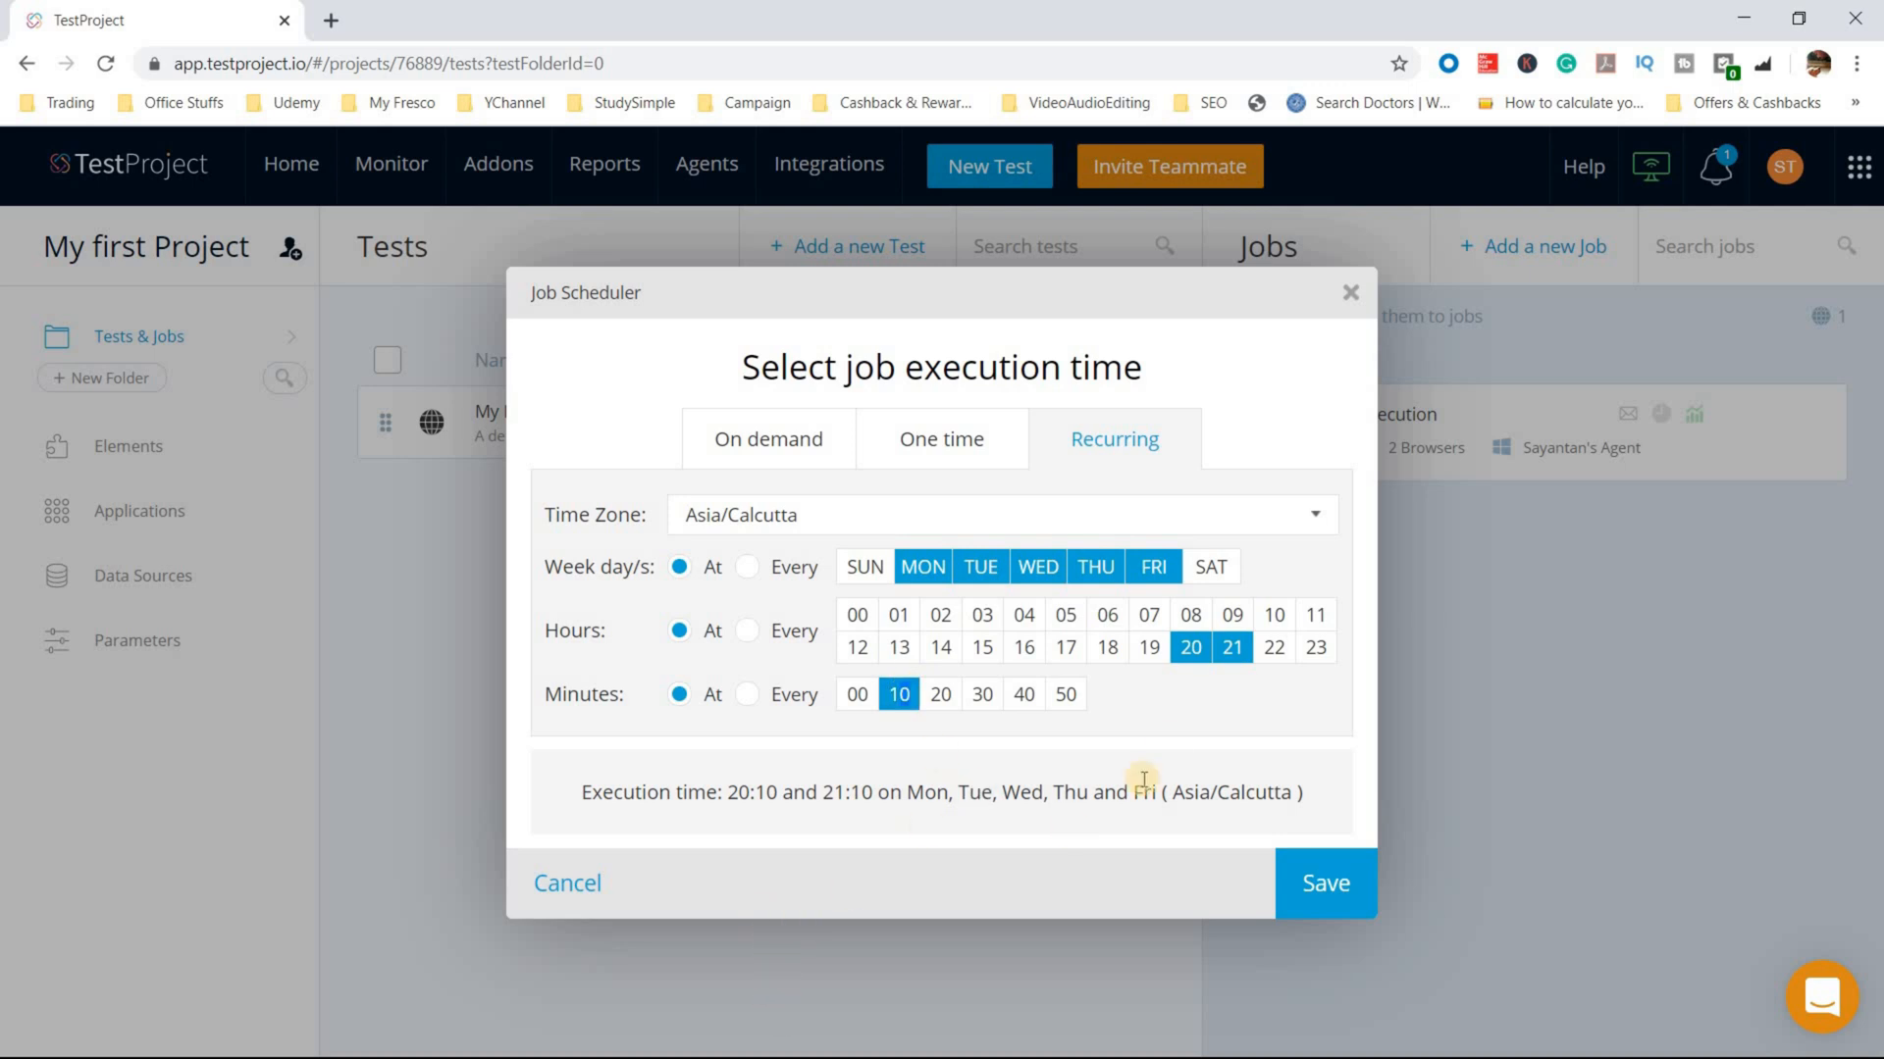
triple_click(888, 795)
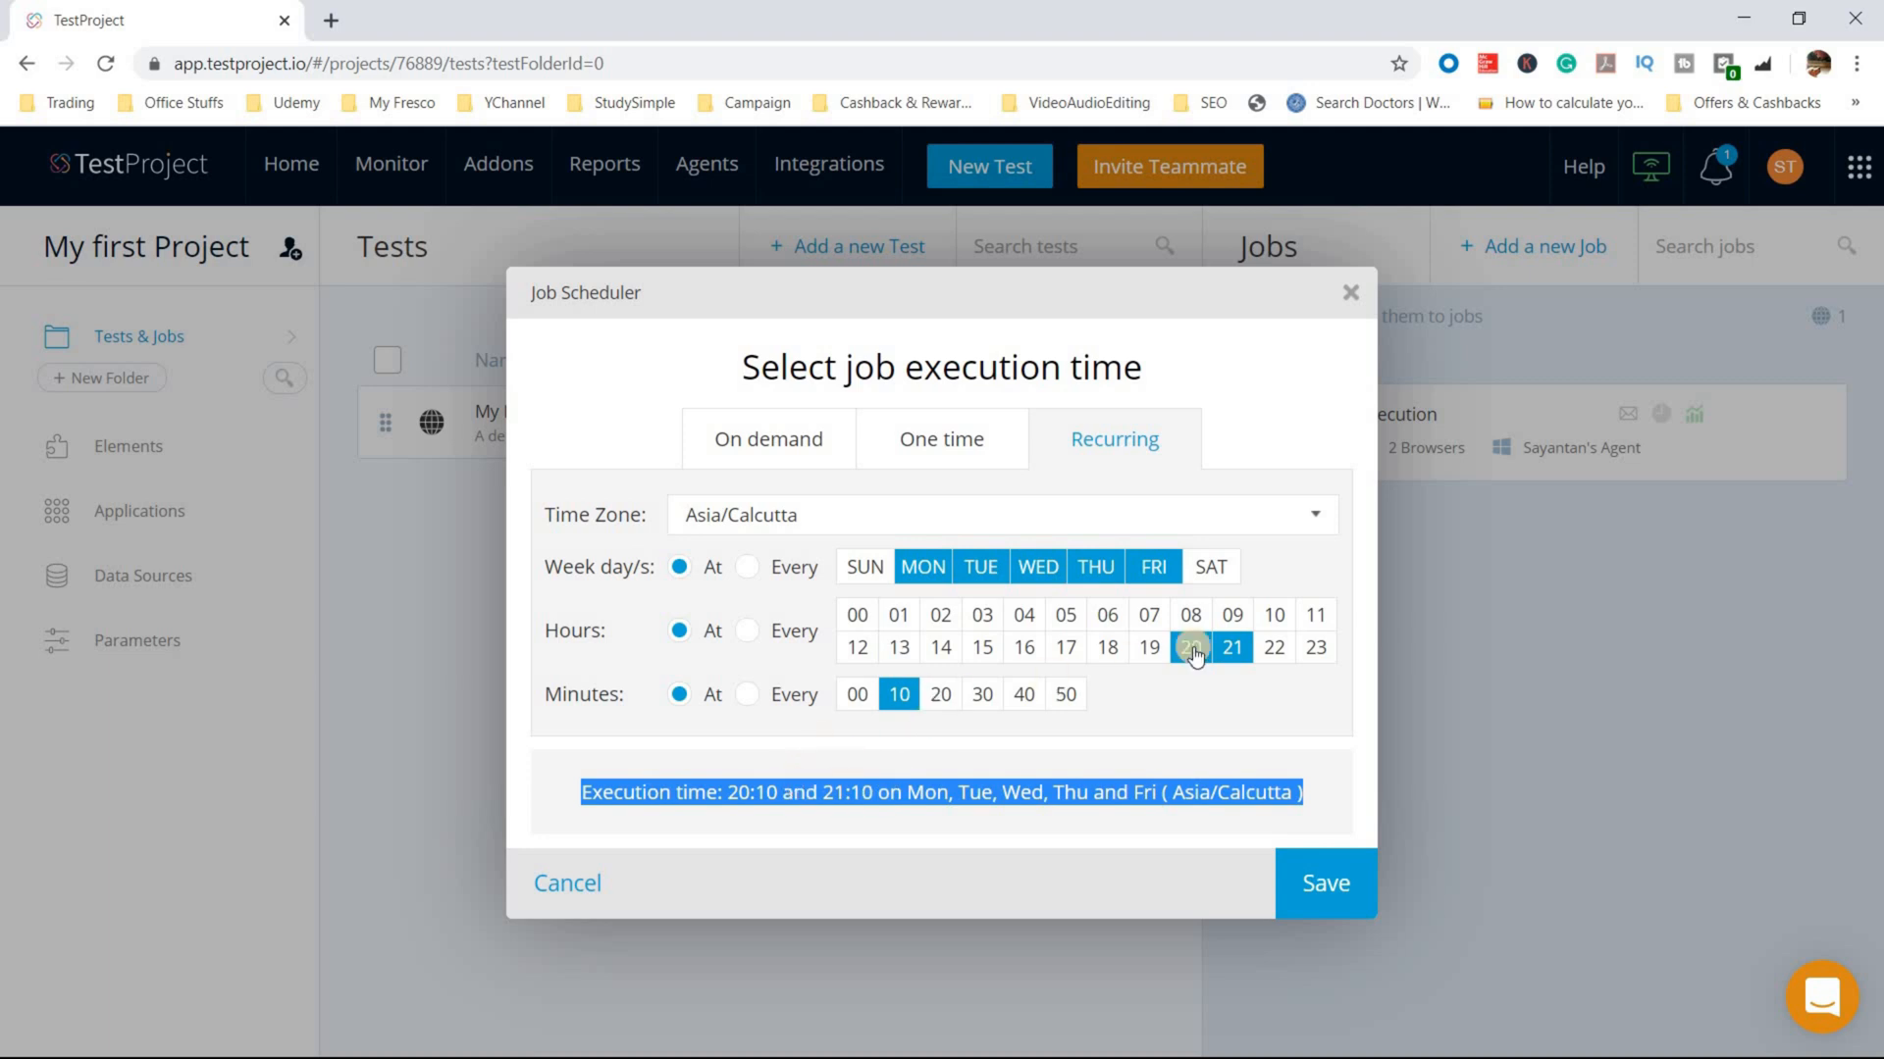
left_click(1232, 647)
left_click(857, 694)
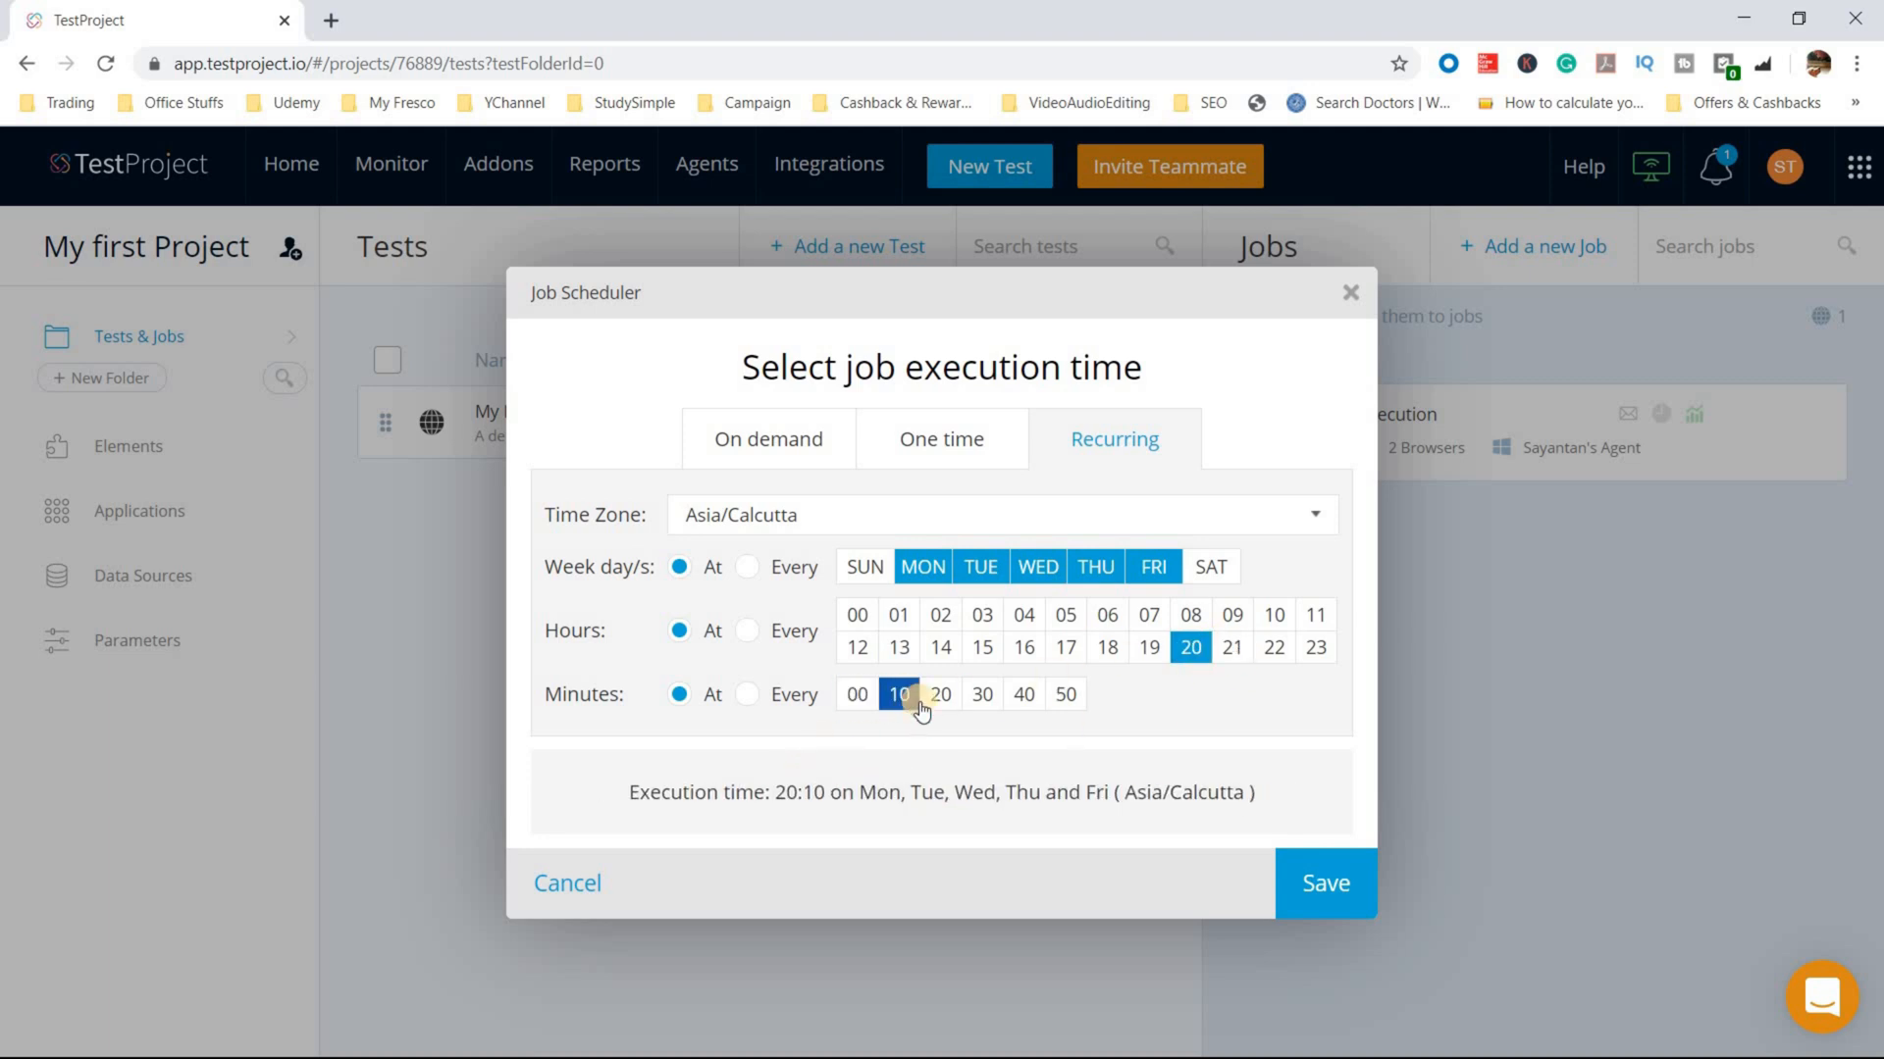
Step: Save the weekday 20:10 schedule and check the current time
left_click(1303, 891)
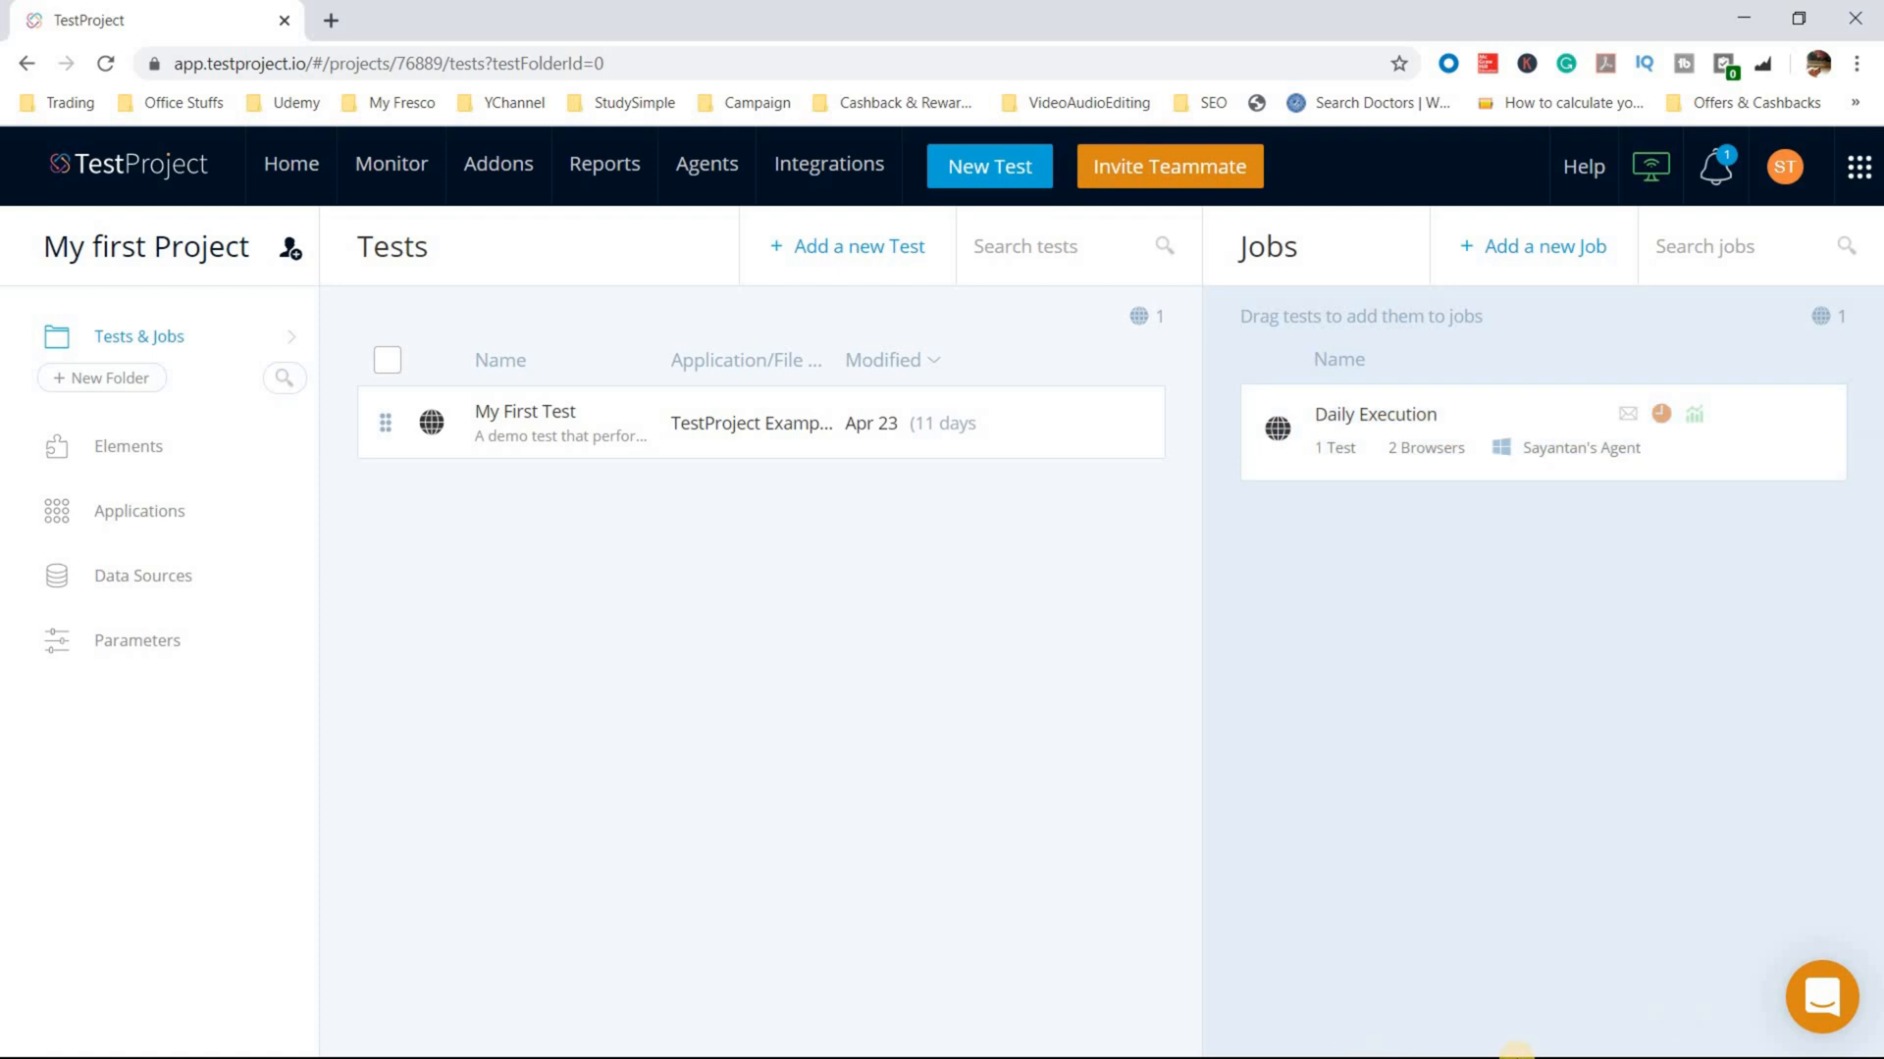
key("super")
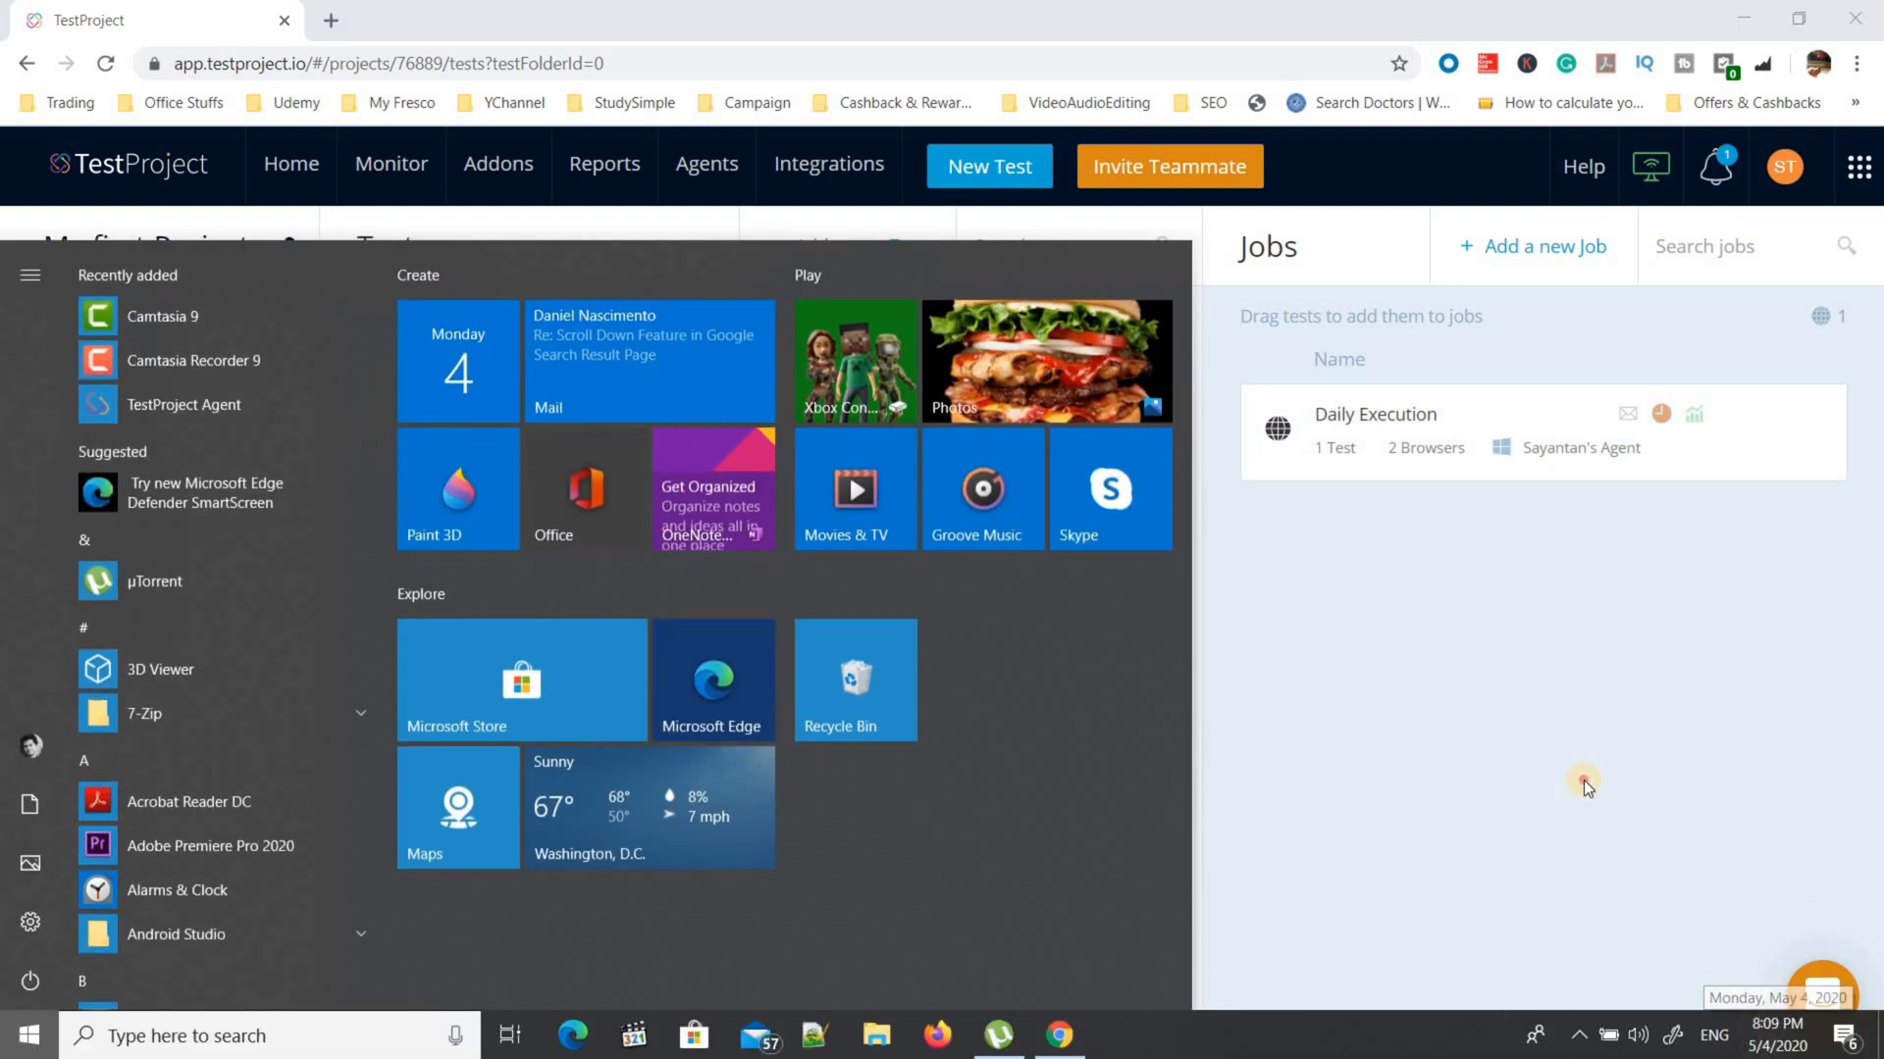
left_click(1583, 780)
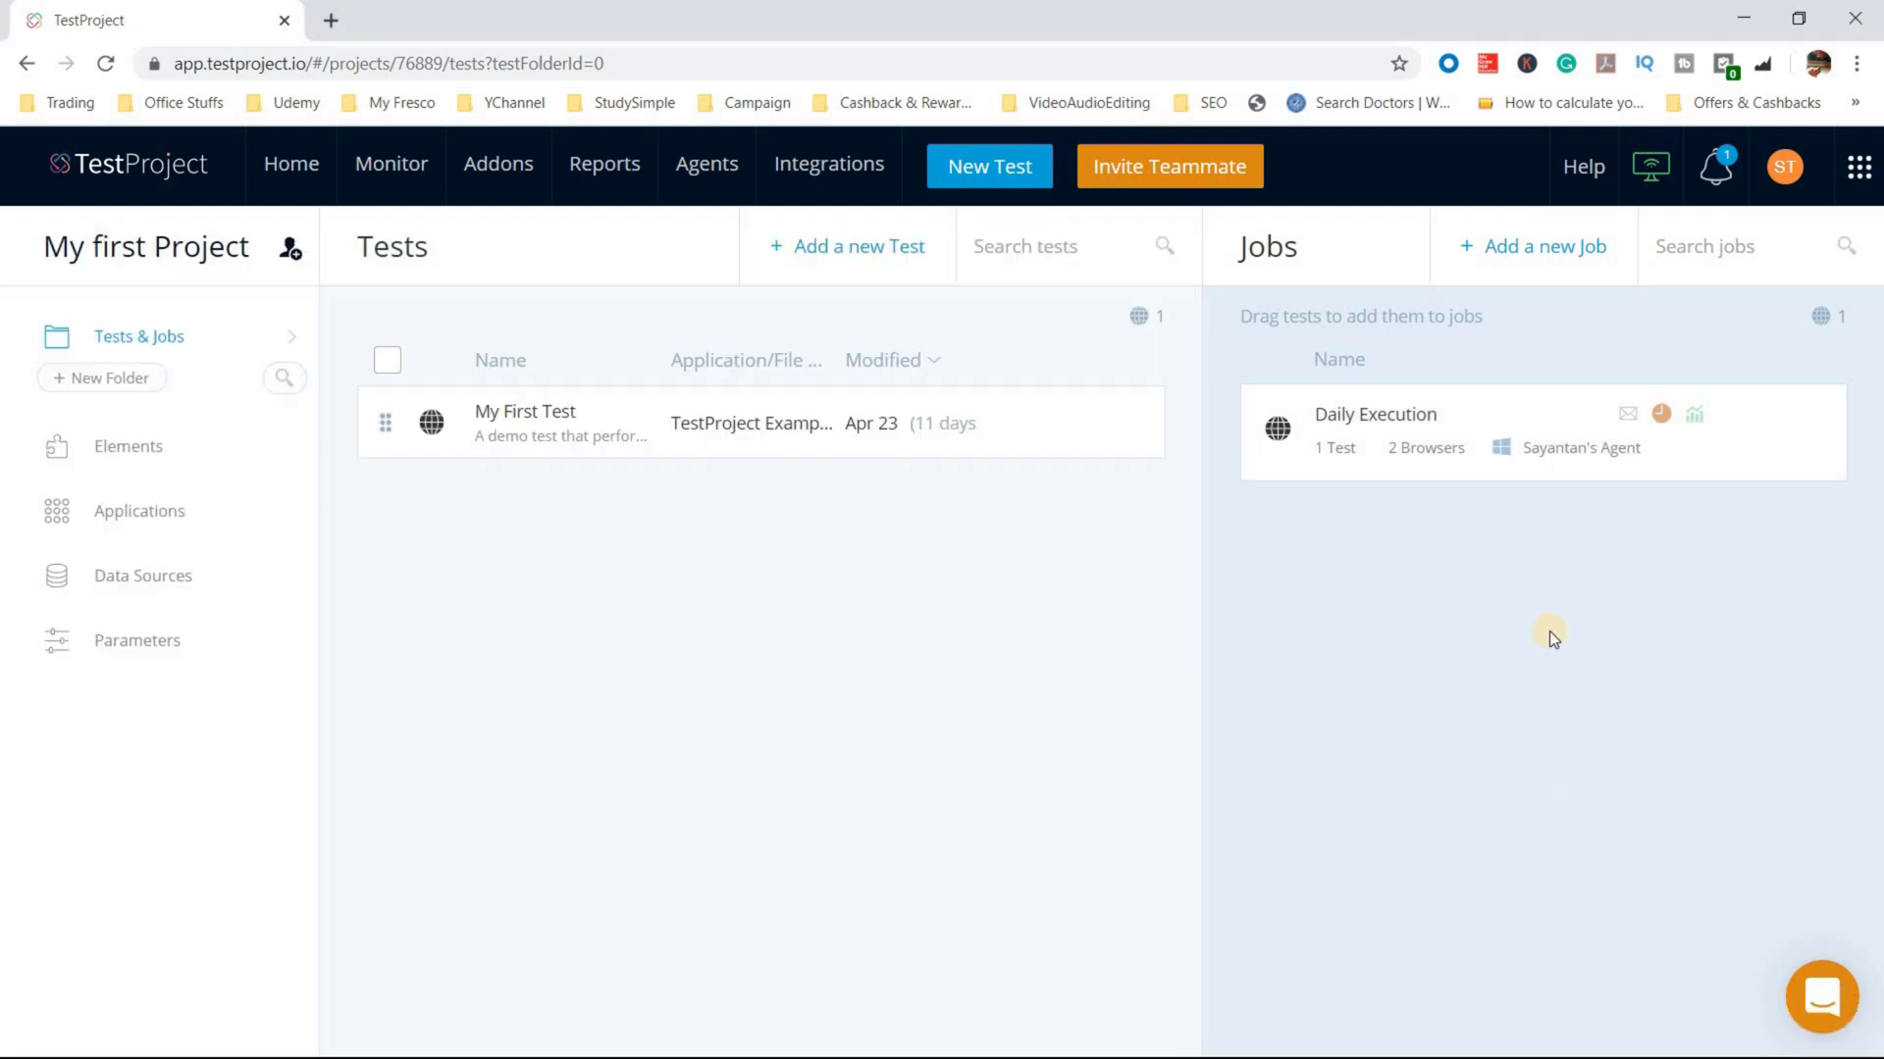
Step: Change the run minute to 20 and save the 20:20 weekday schedule
left_click(1662, 414)
left_click(940, 694)
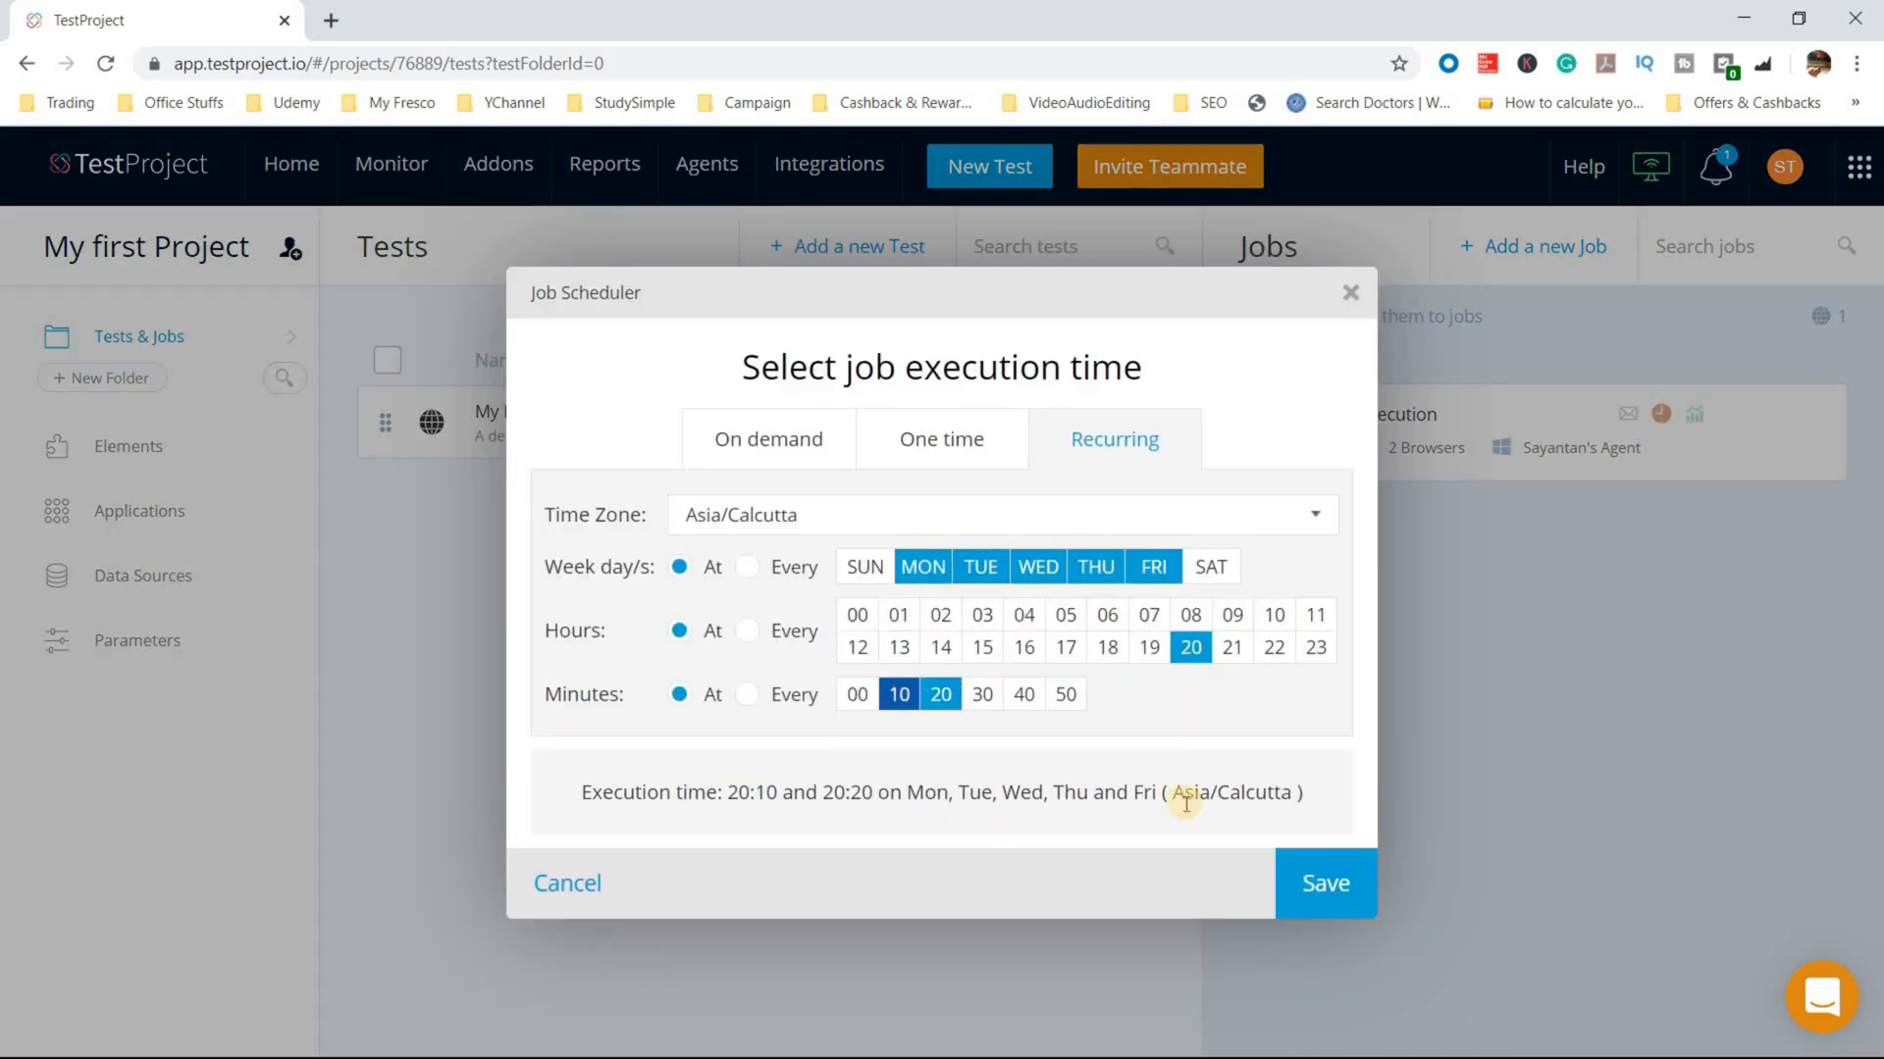
left_click(1321, 883)
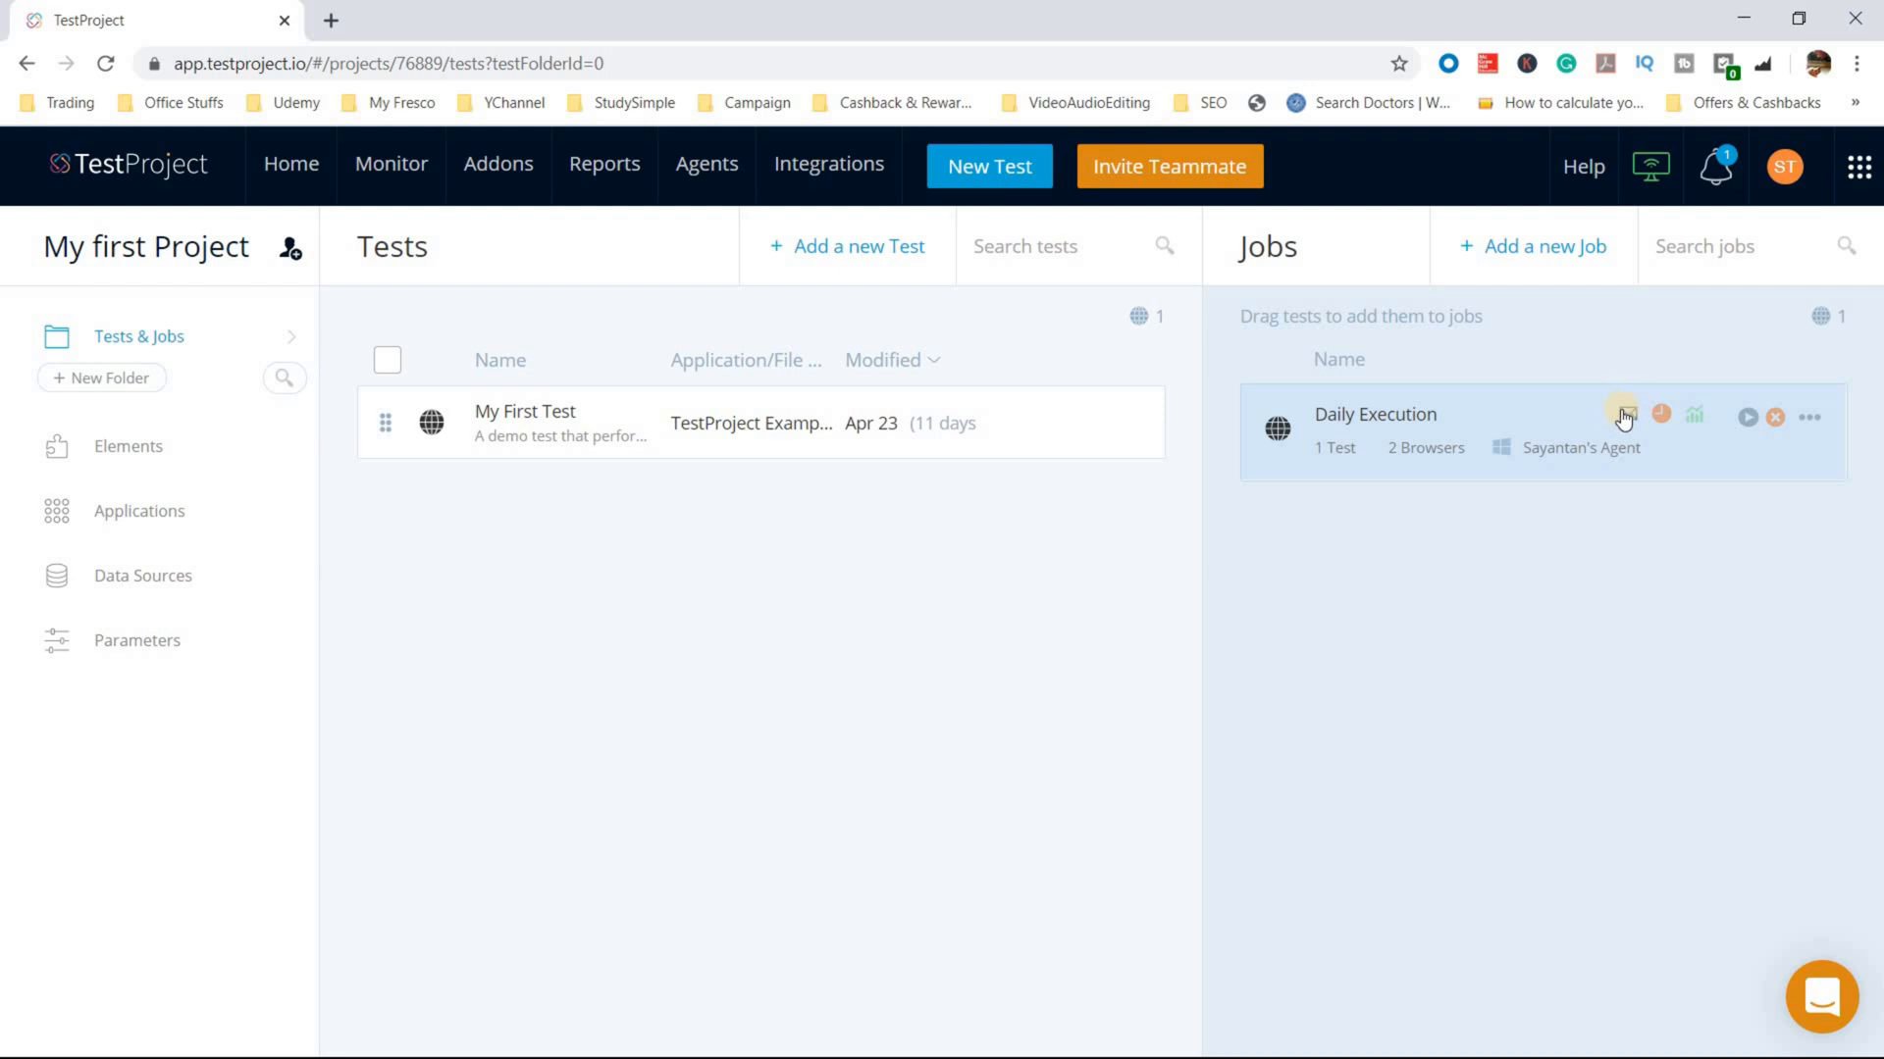
Step: Enable always emailing on job start and finish, add the account owner's address as recipient, and save
left_click(1632, 418)
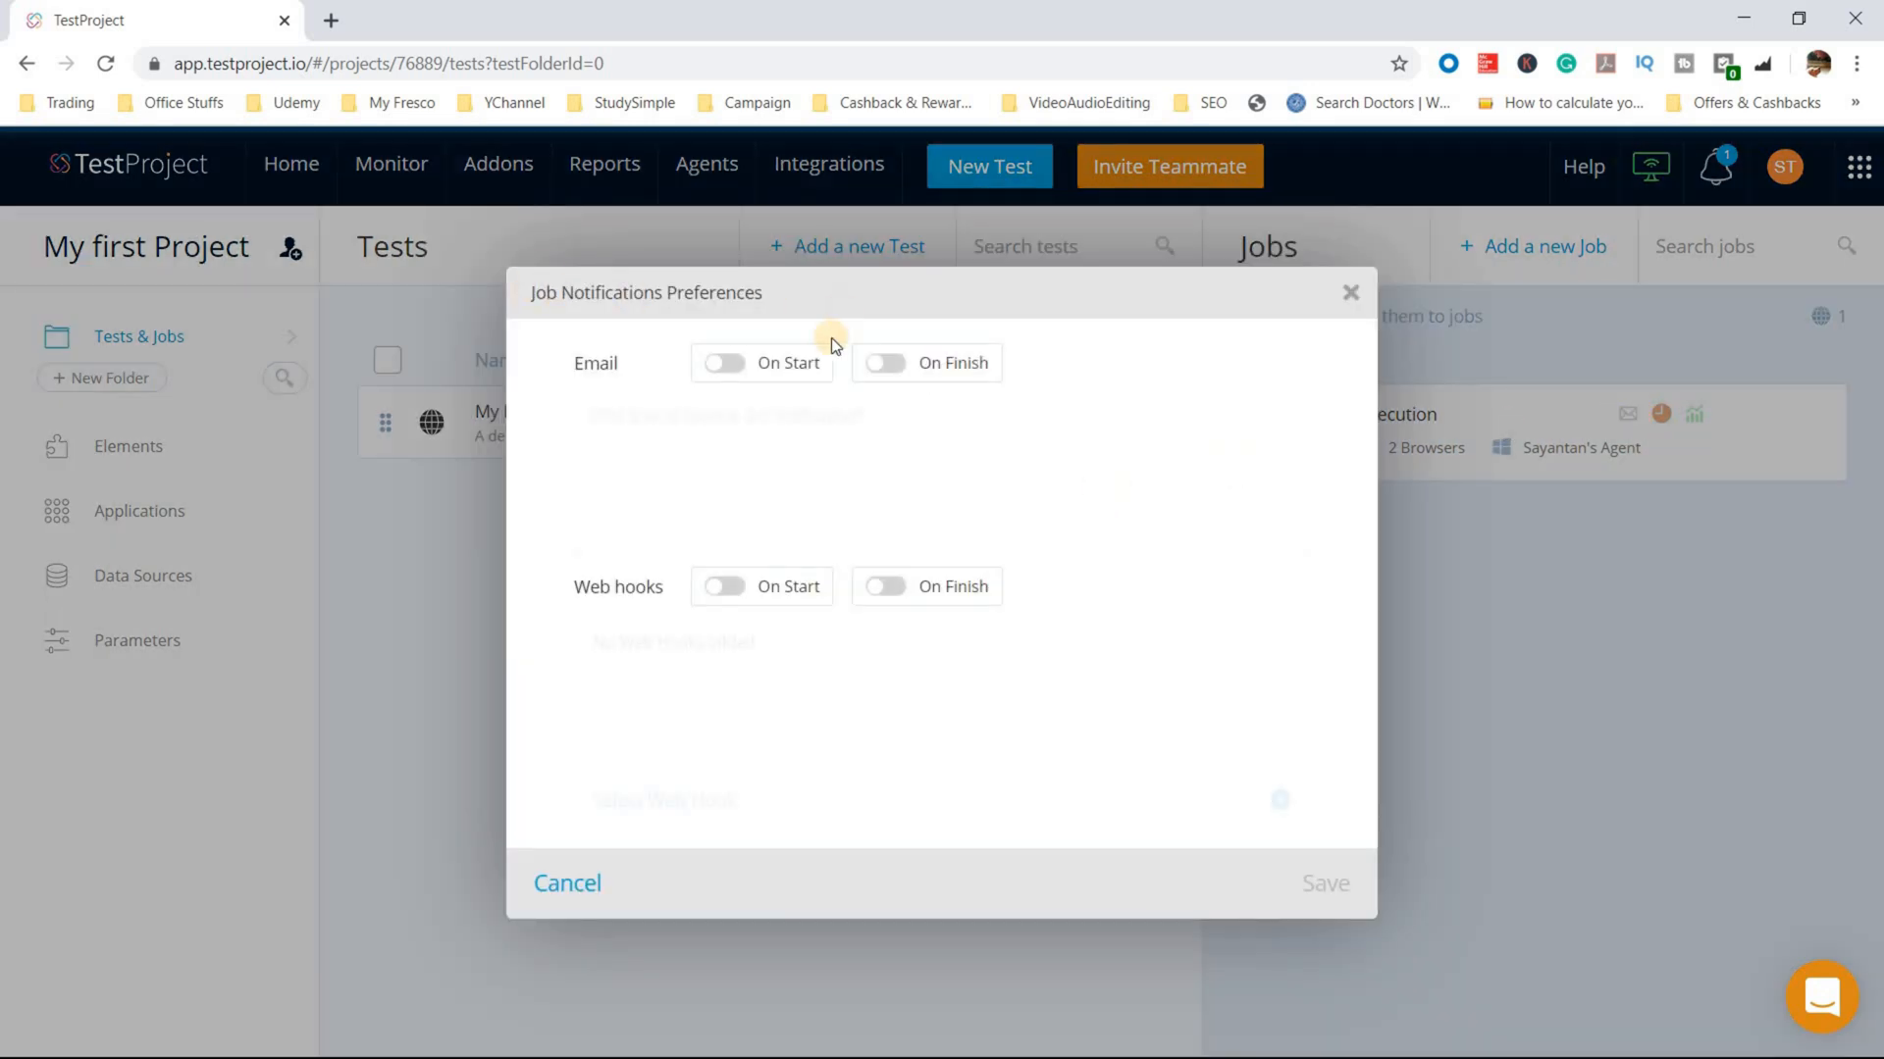
left_click(734, 369)
left_click(893, 365)
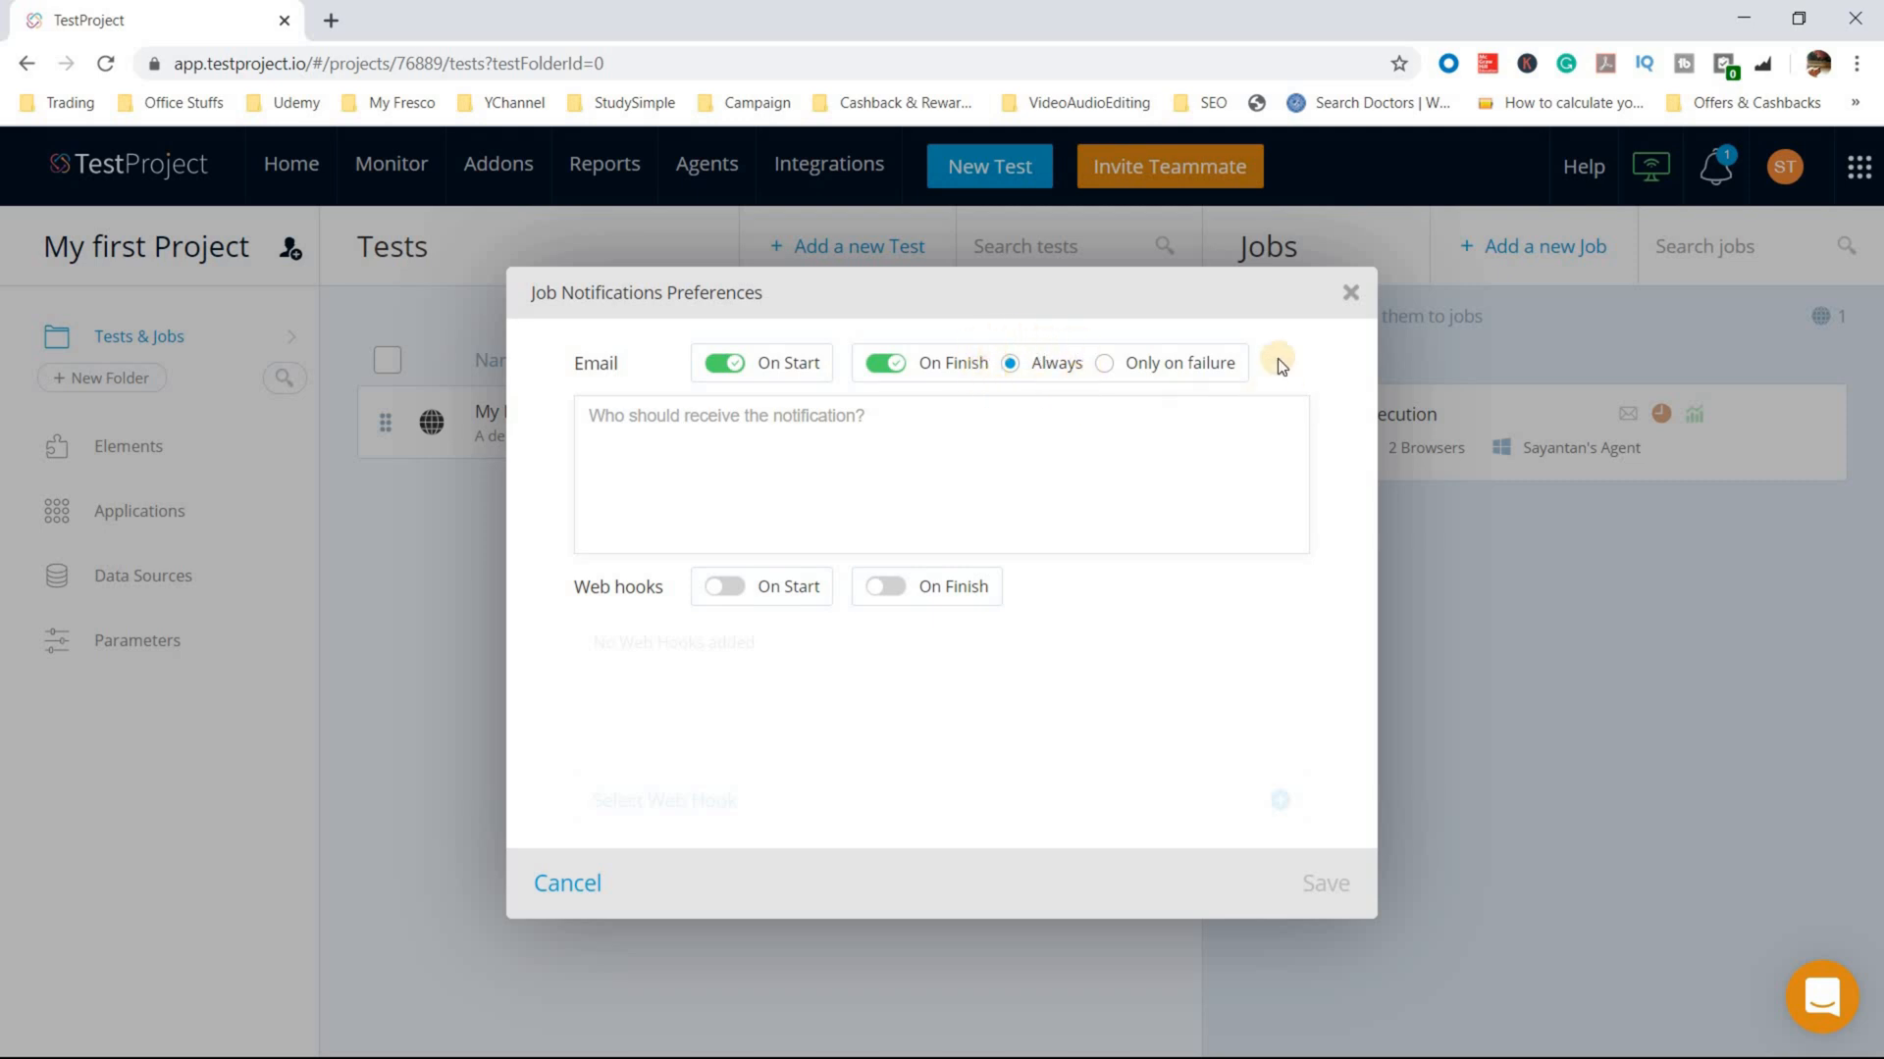
left_click(849, 459)
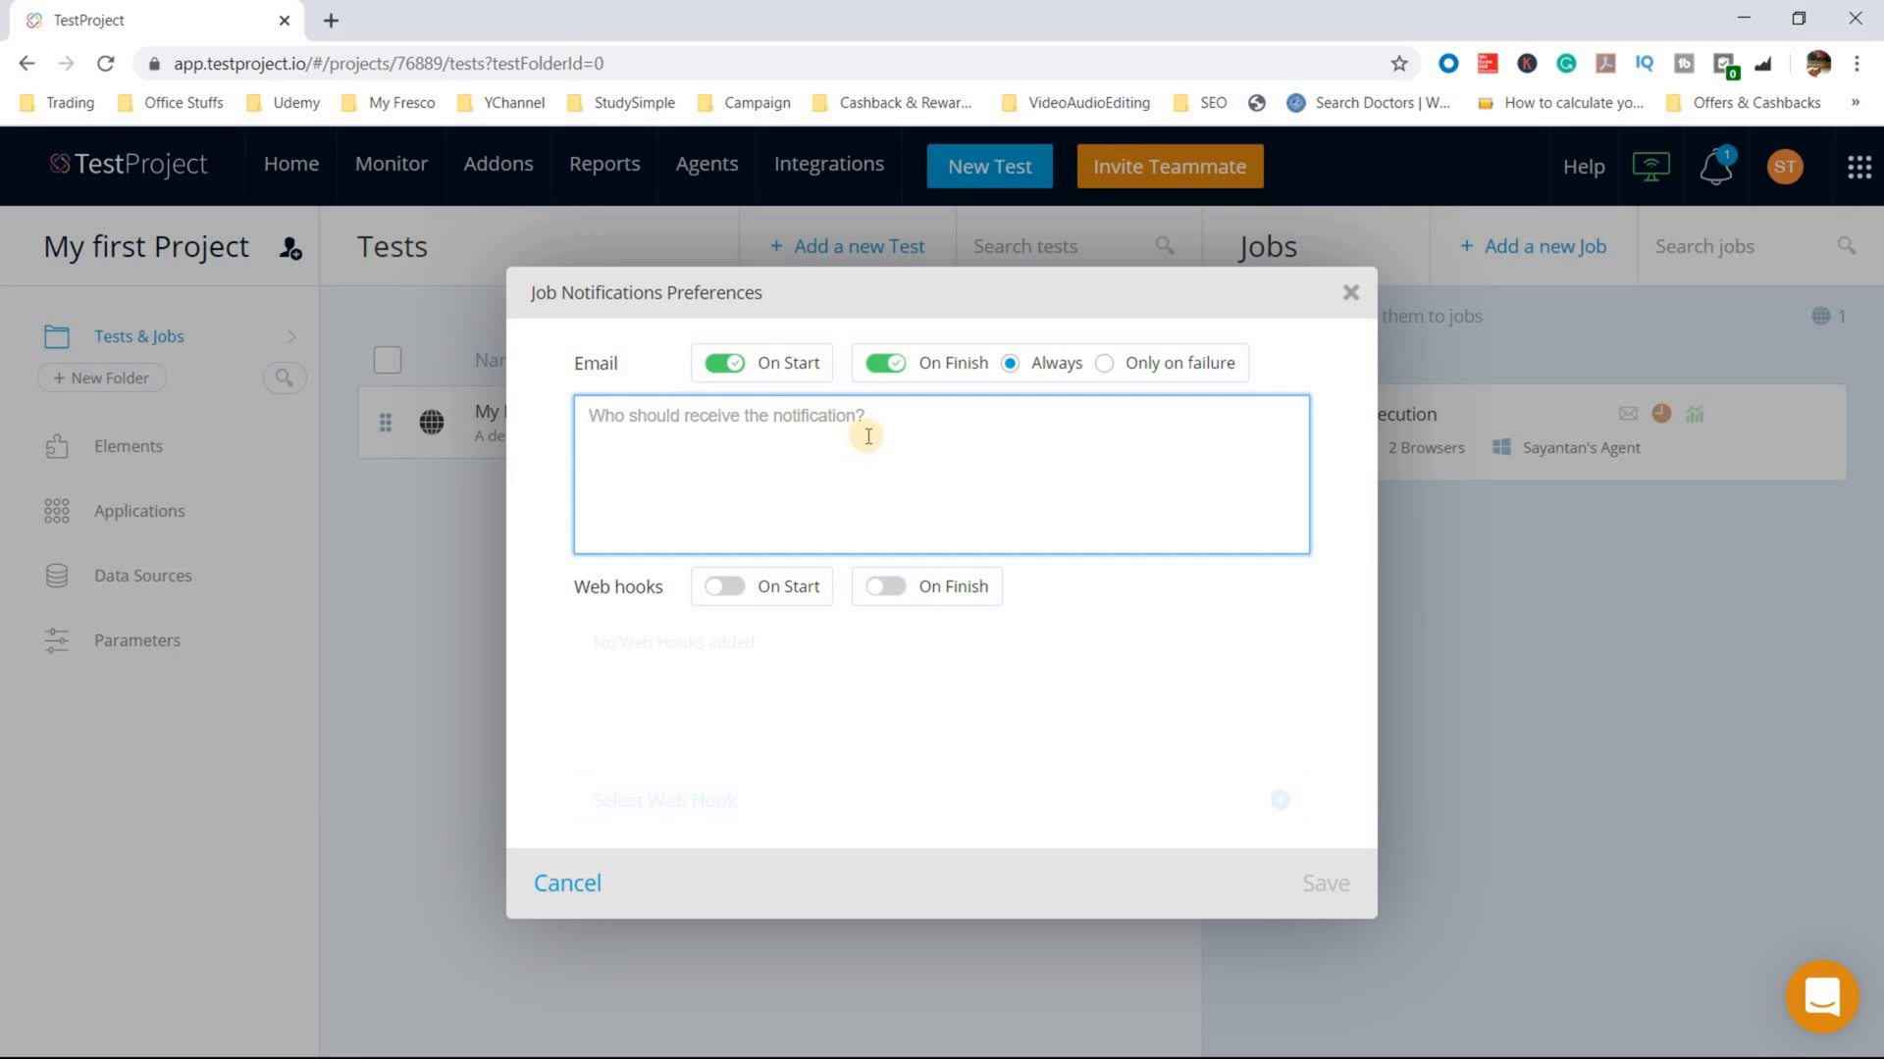
type("app")
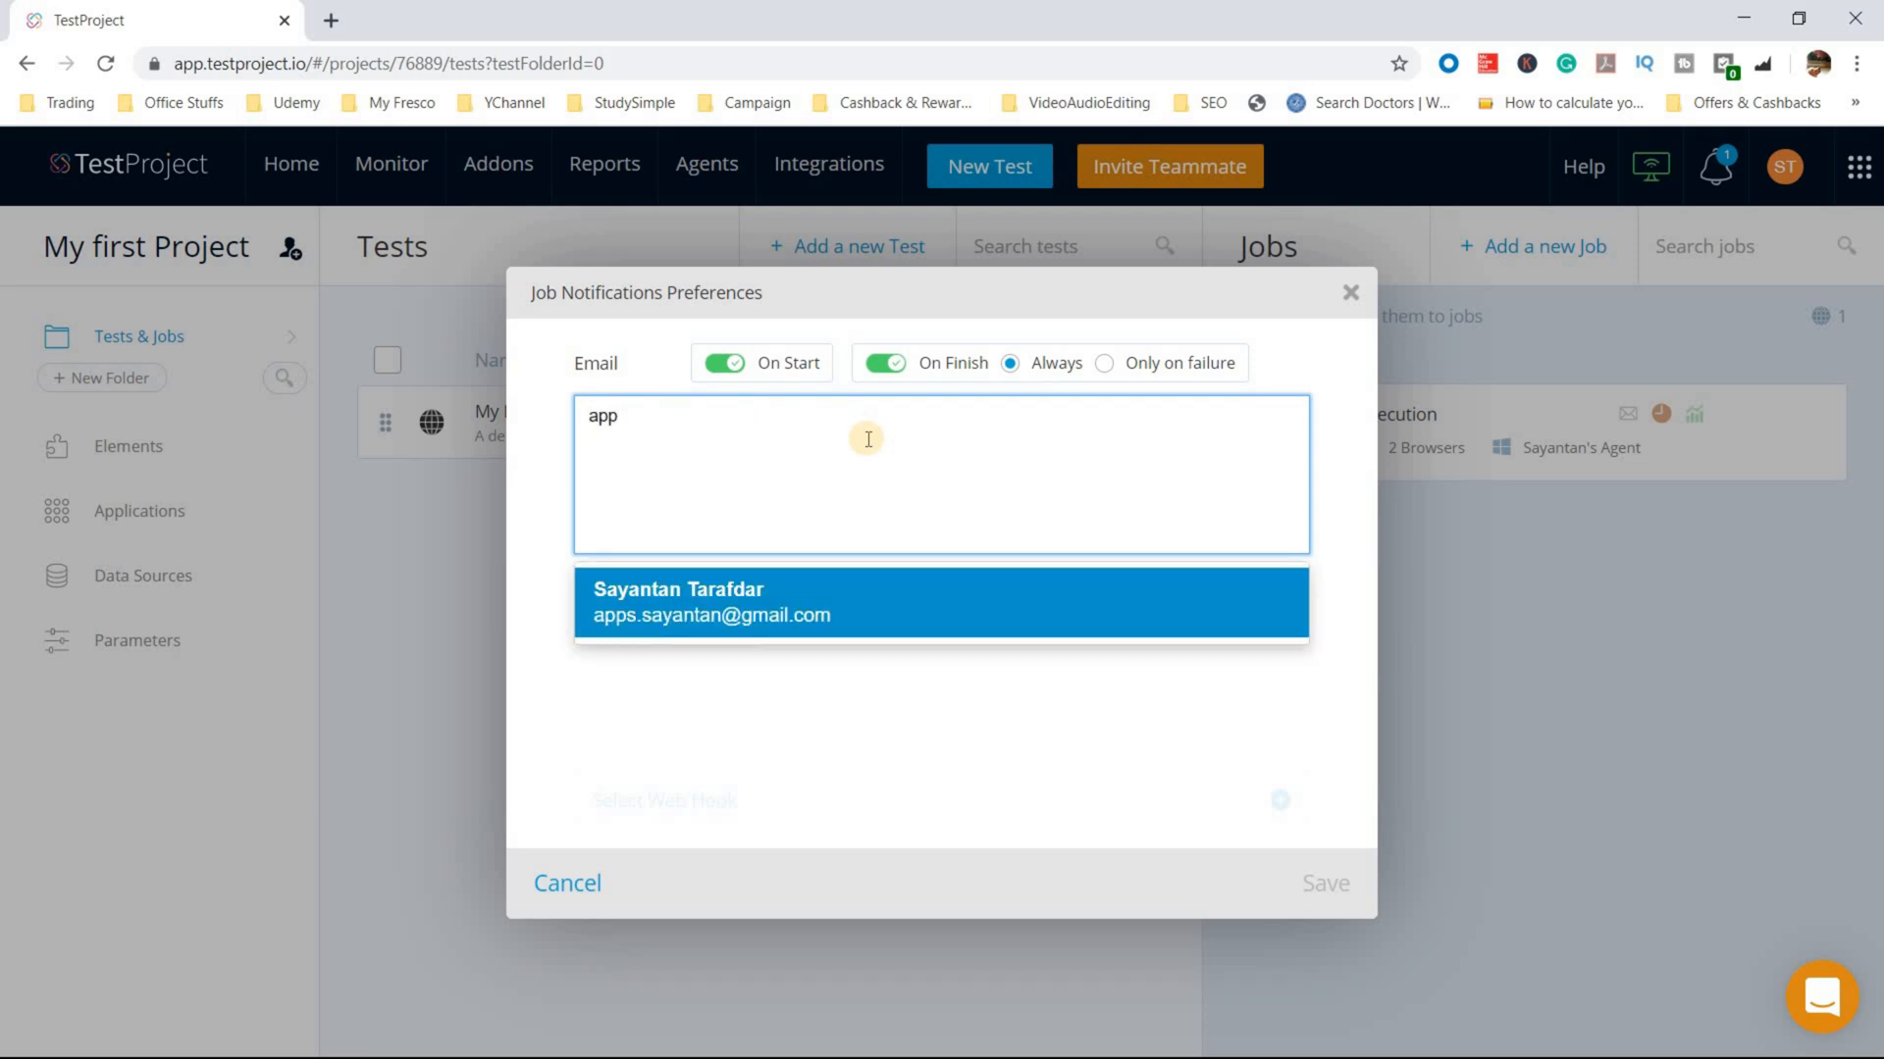
key("Return")
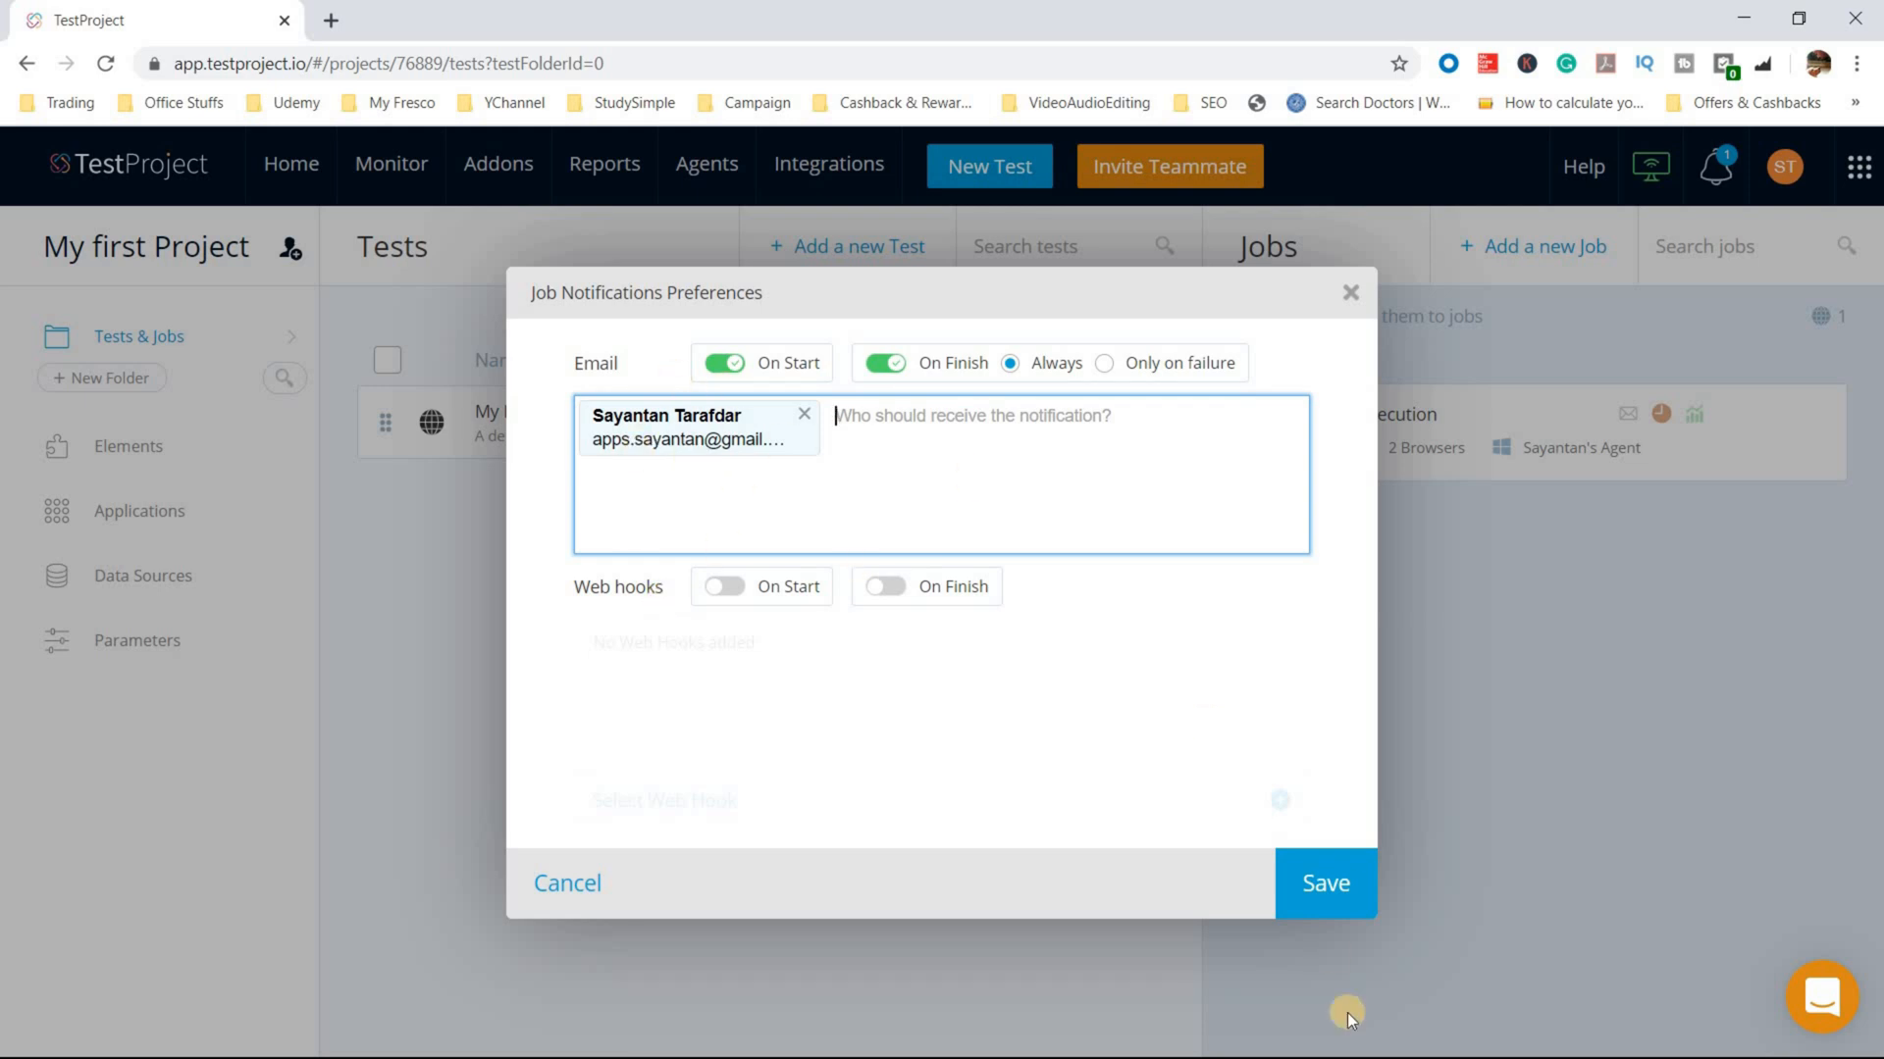
left_click(1338, 898)
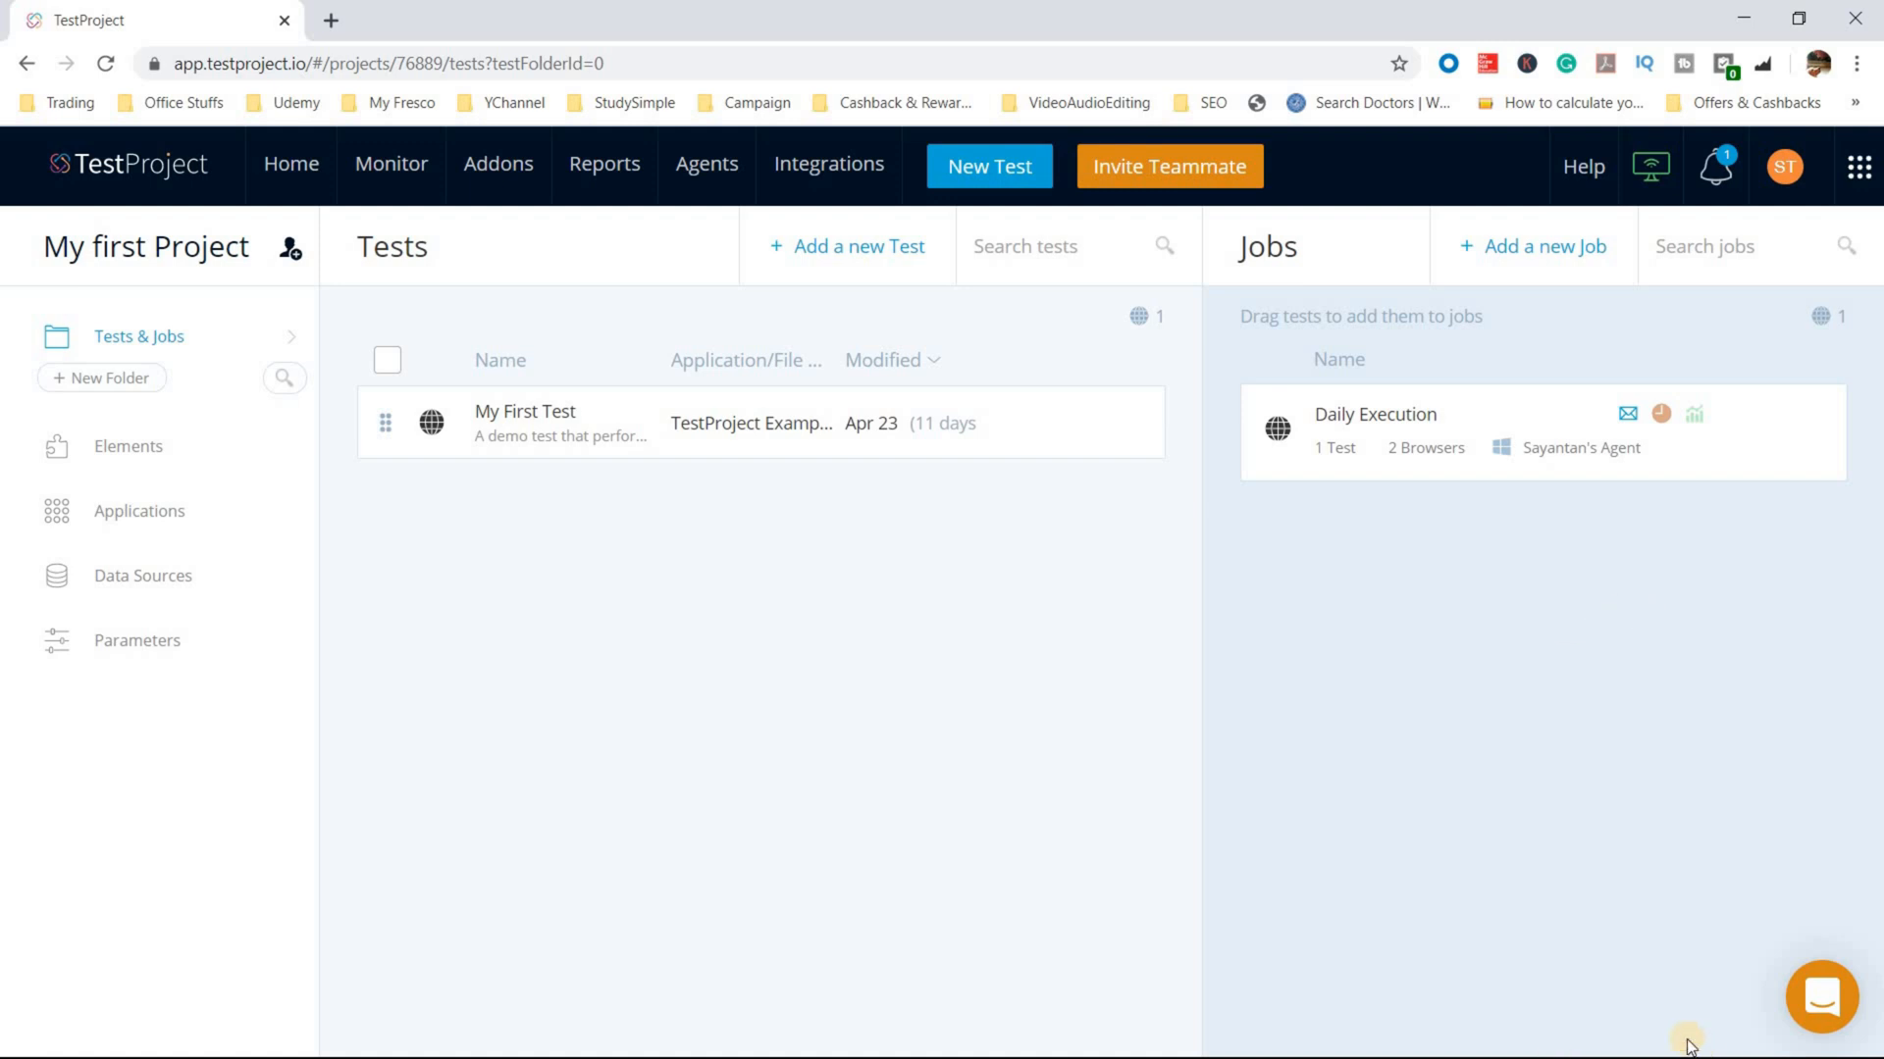
Step: Check the current time, then watch the Daily Execution run begin on the Monitor page
key("super")
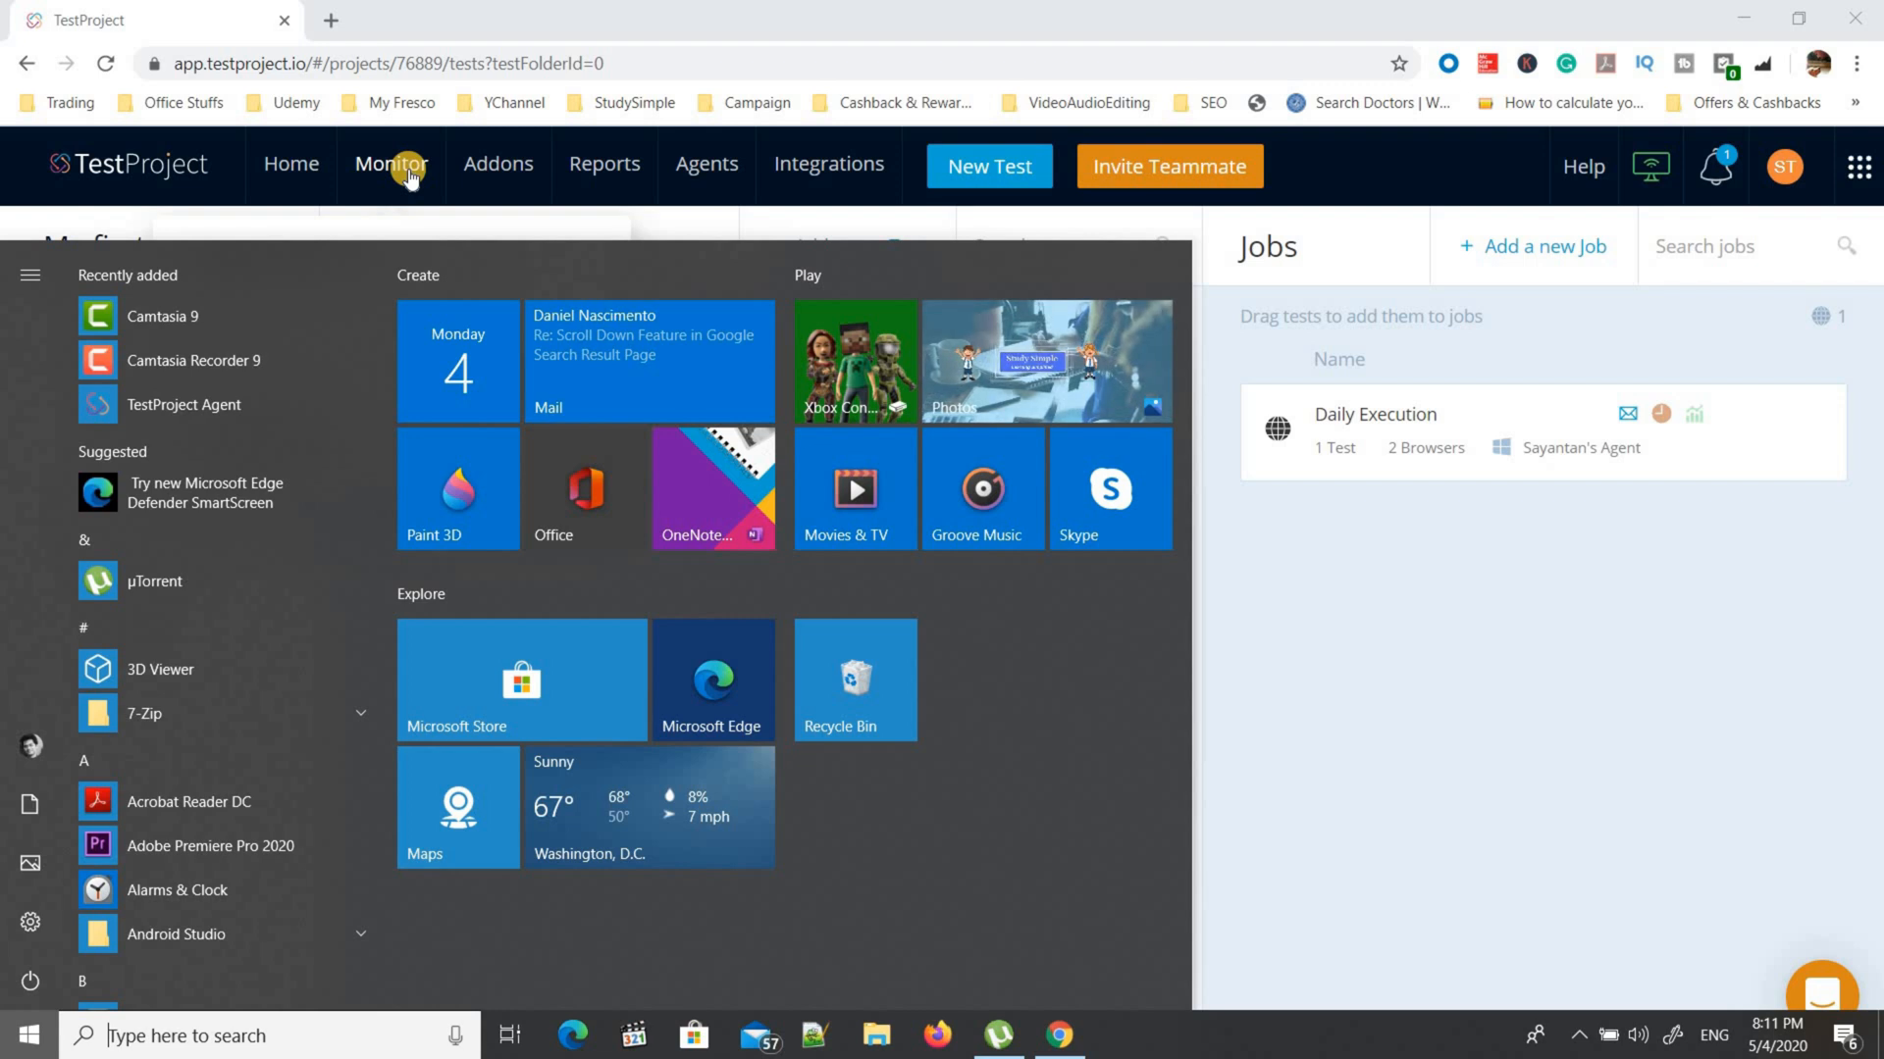
left_click(410, 173)
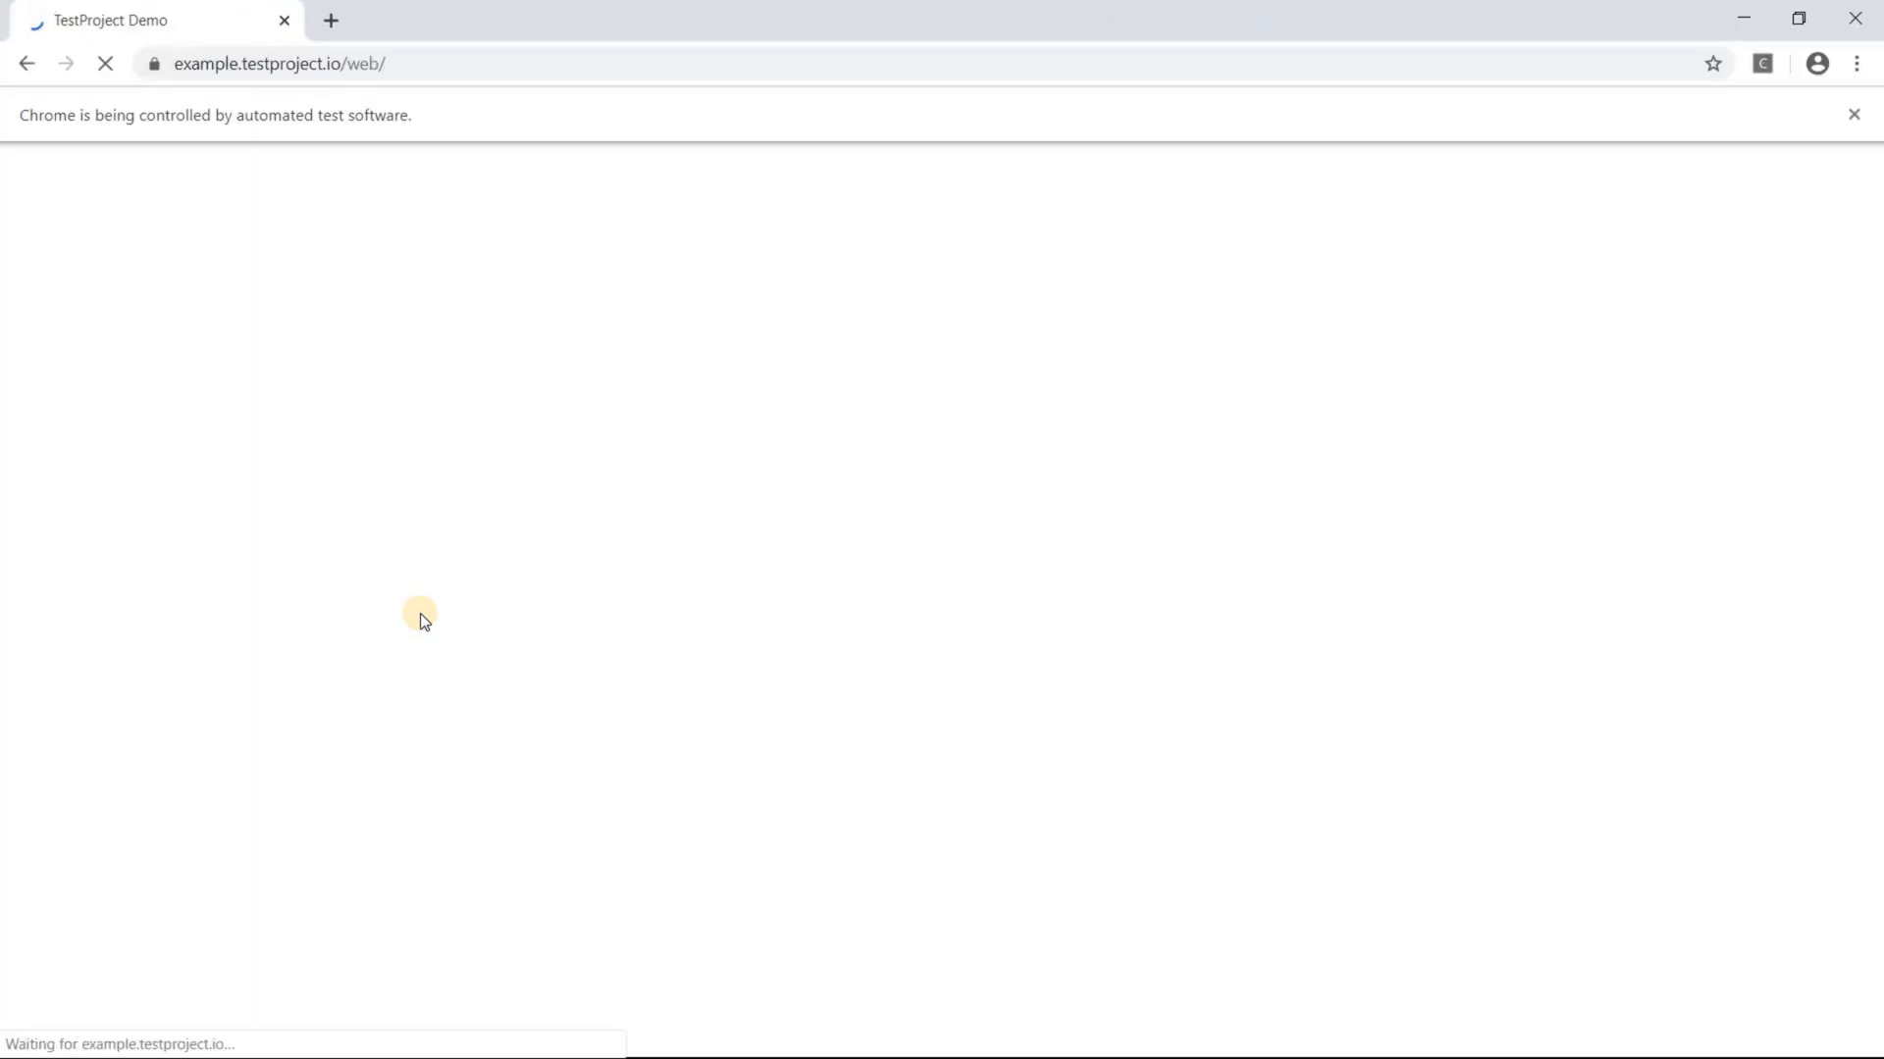
Step: Log into the TestProject demo page with the demo user's full name and password
type("John D")
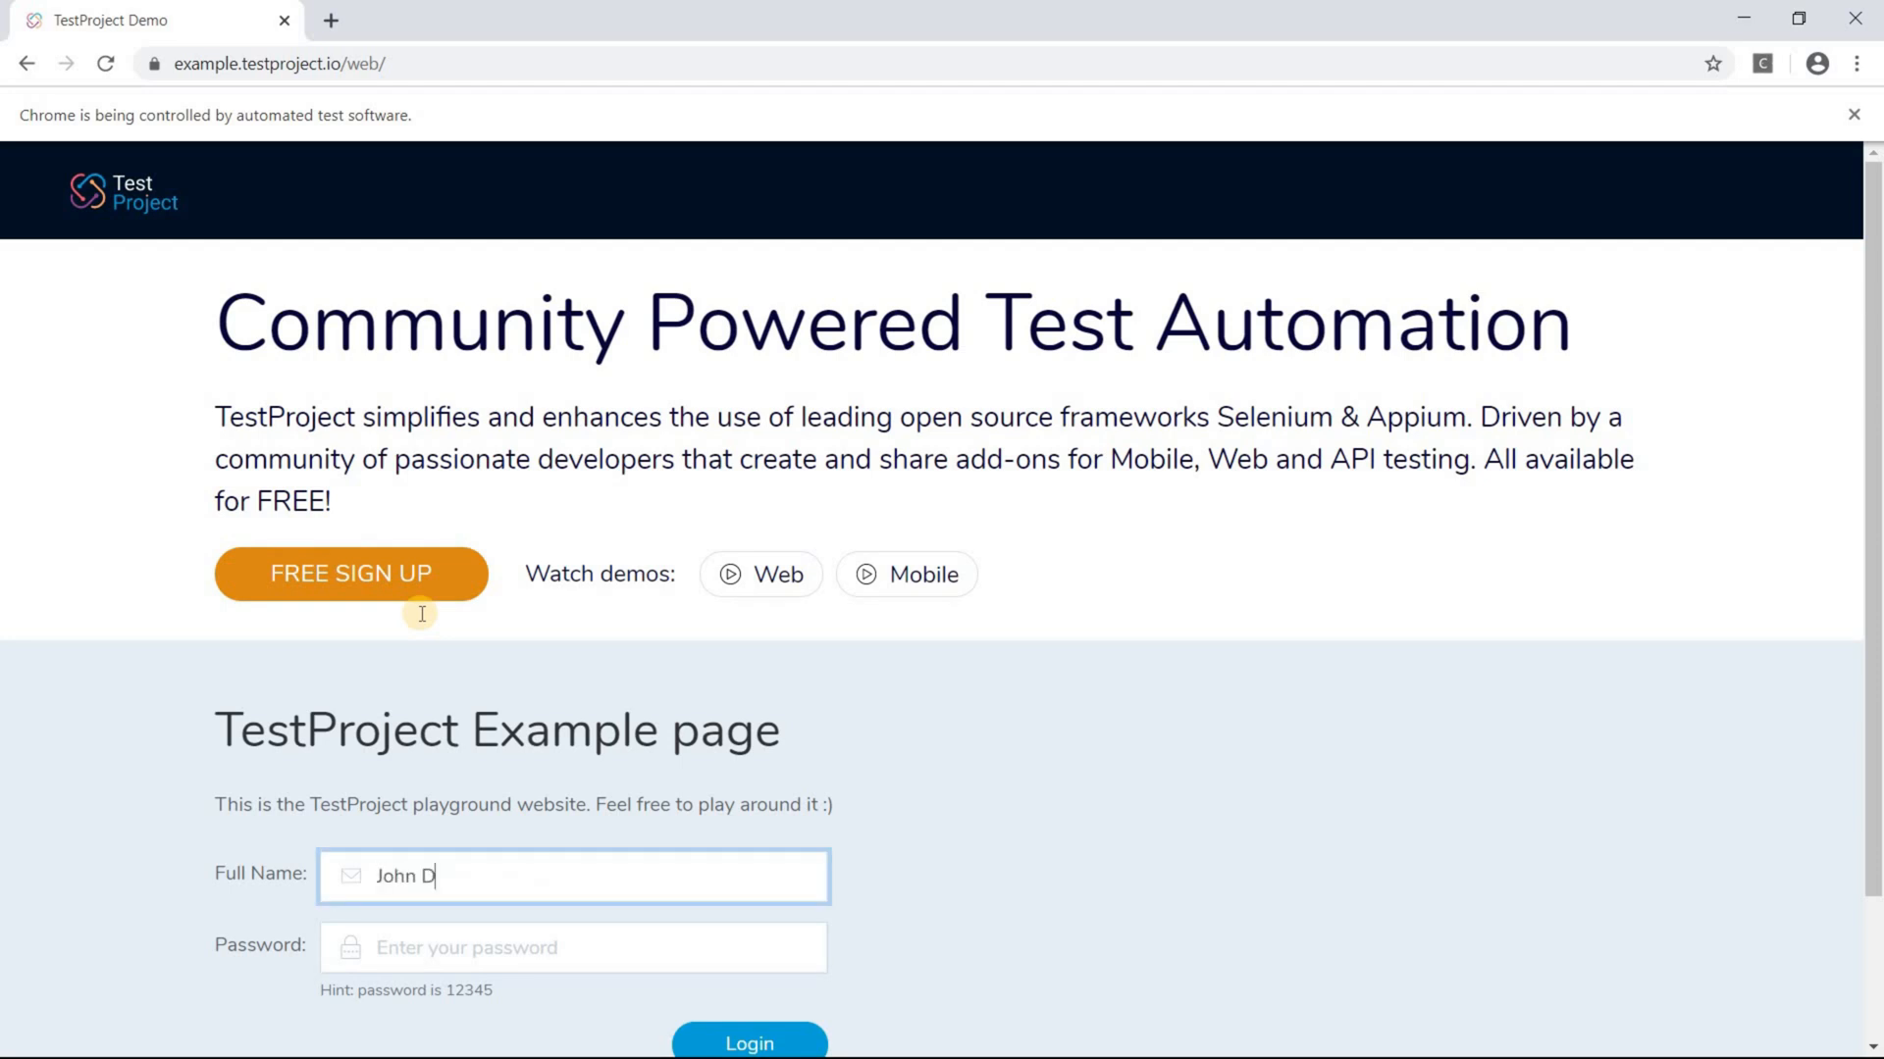
type("12345")
key("Return")
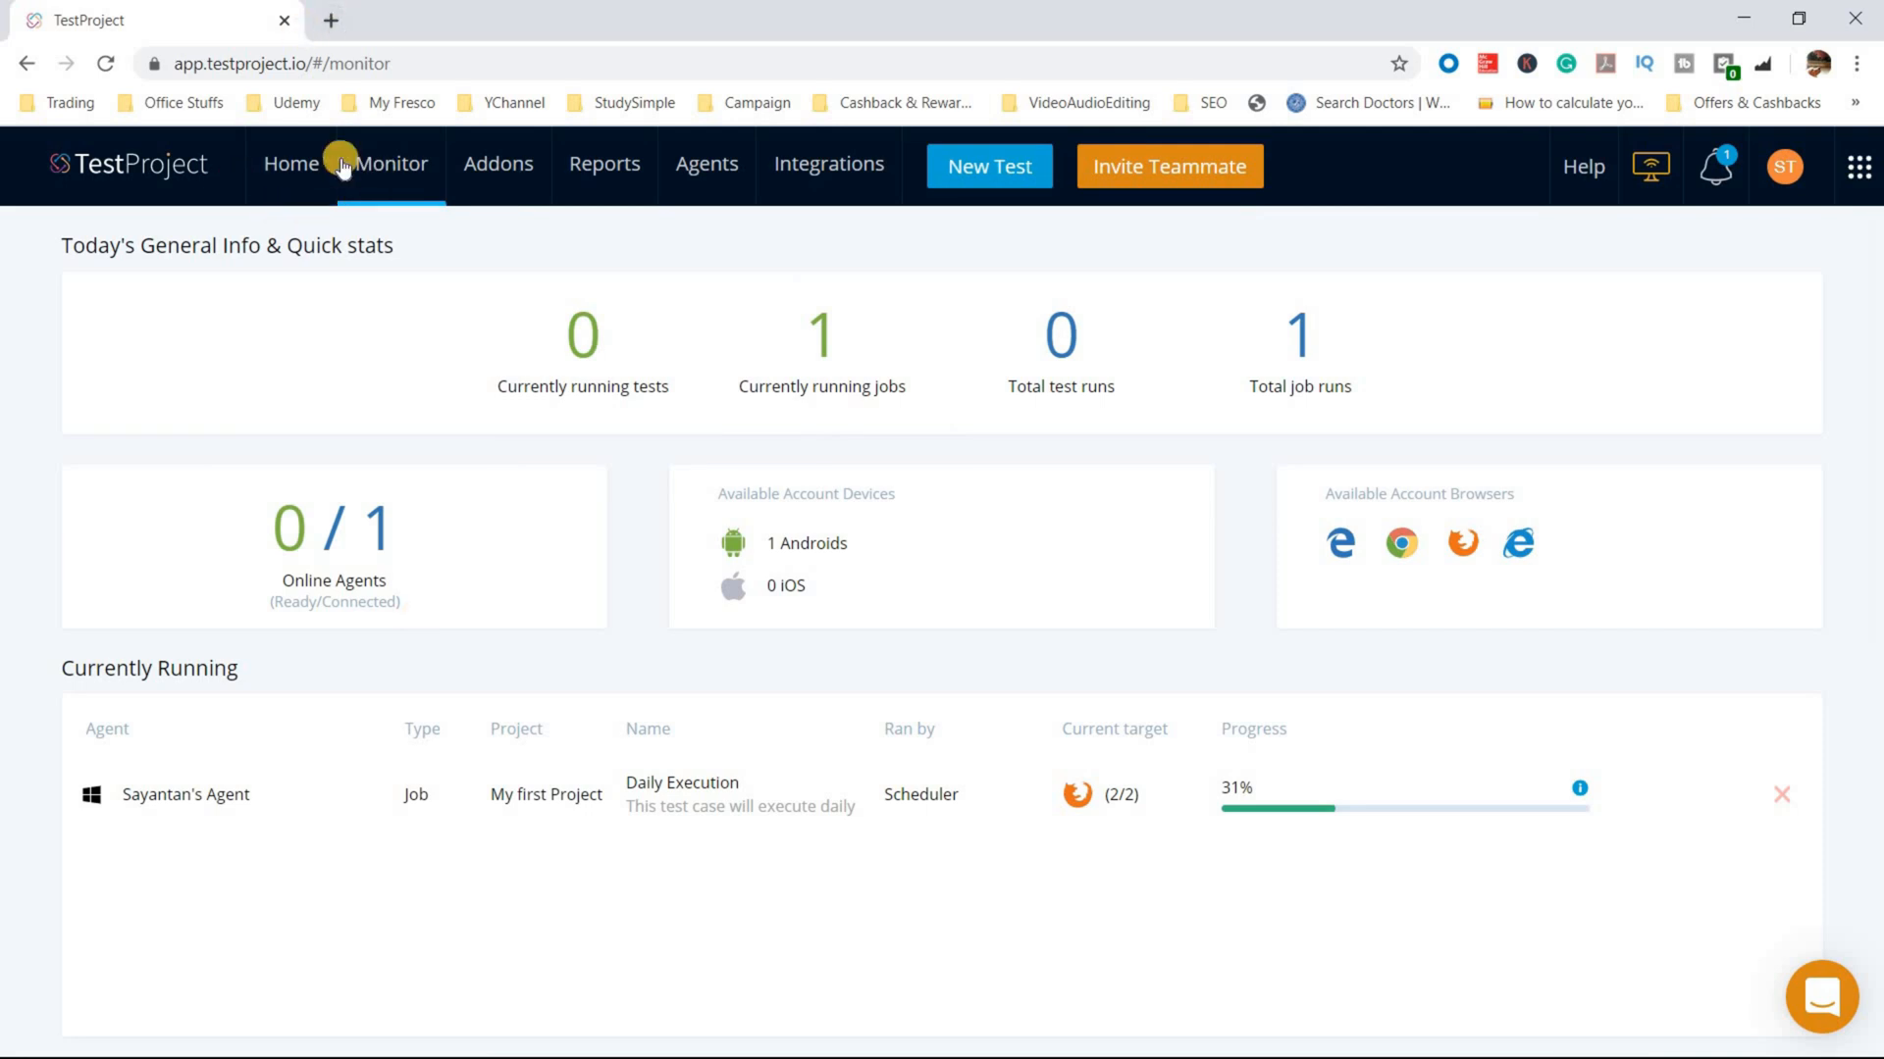
Step: Refresh Monitor to confirm the run finished with 2 total job runs, then add a blank tab
left_click(387, 167)
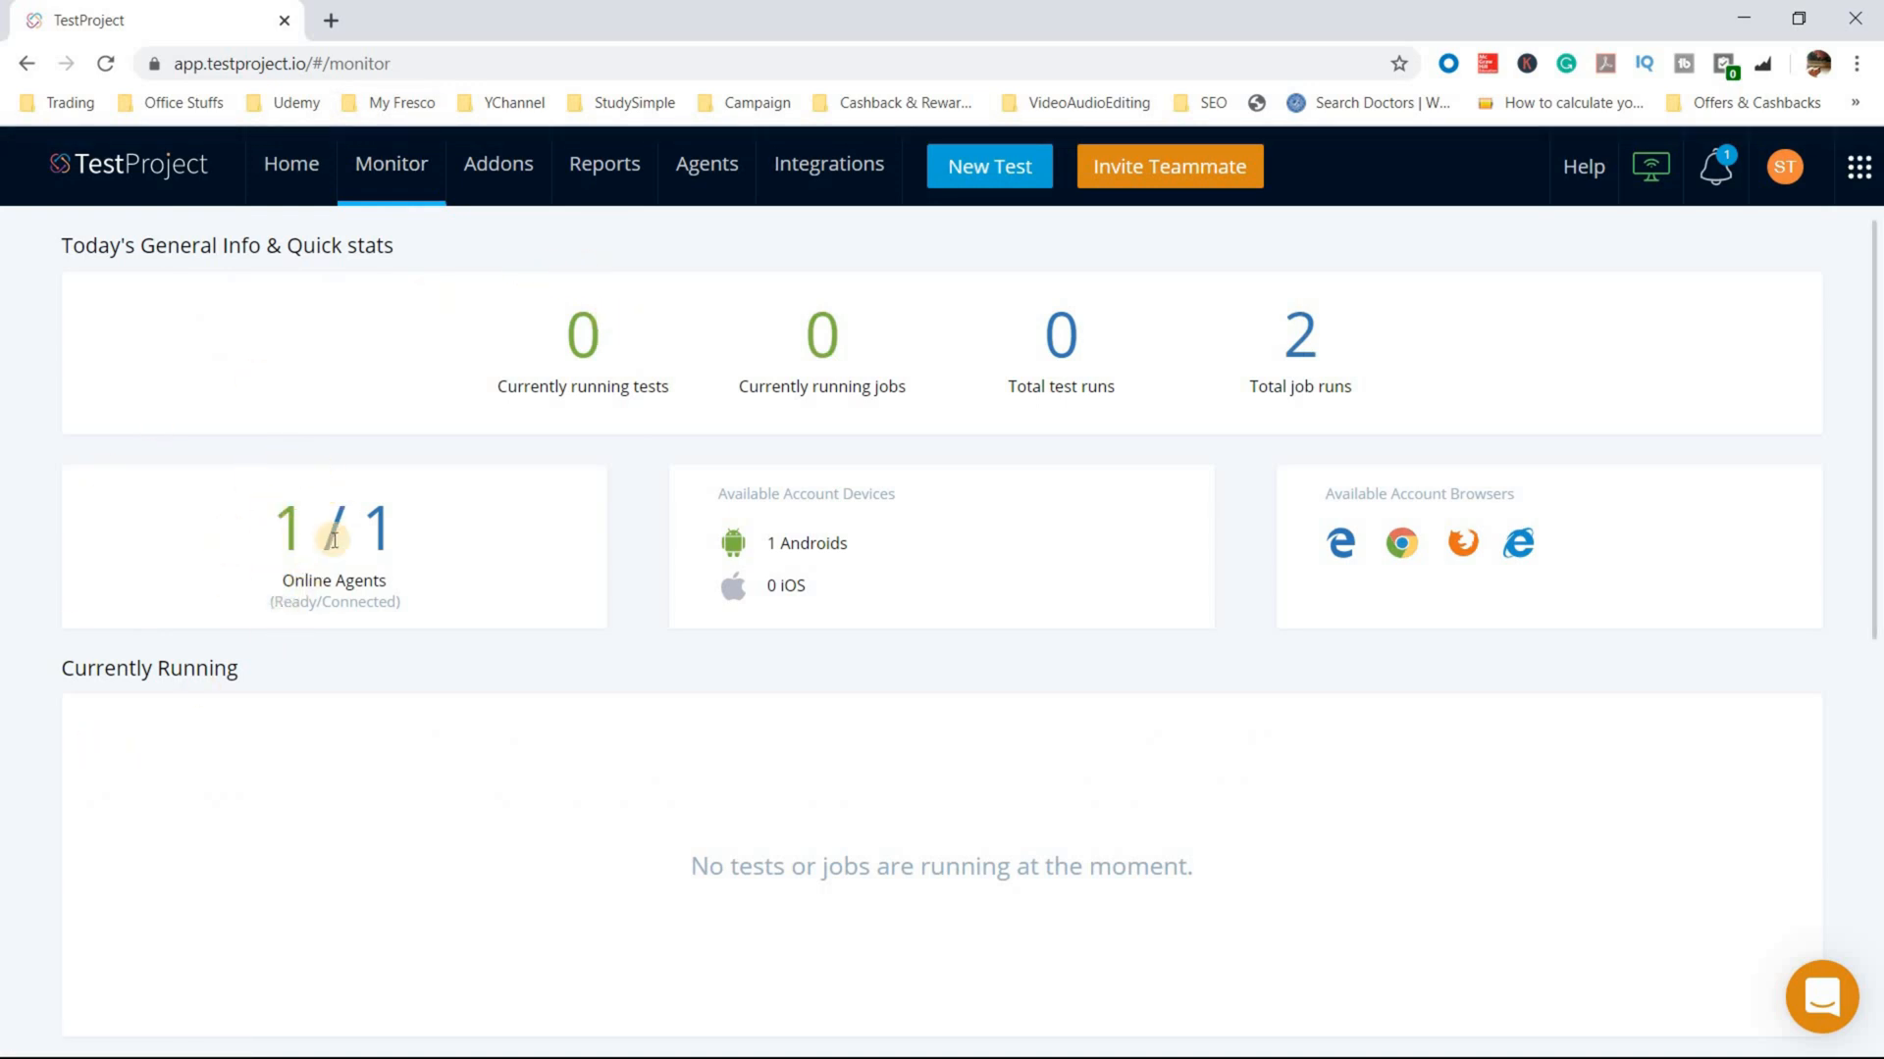
left_click(331, 24)
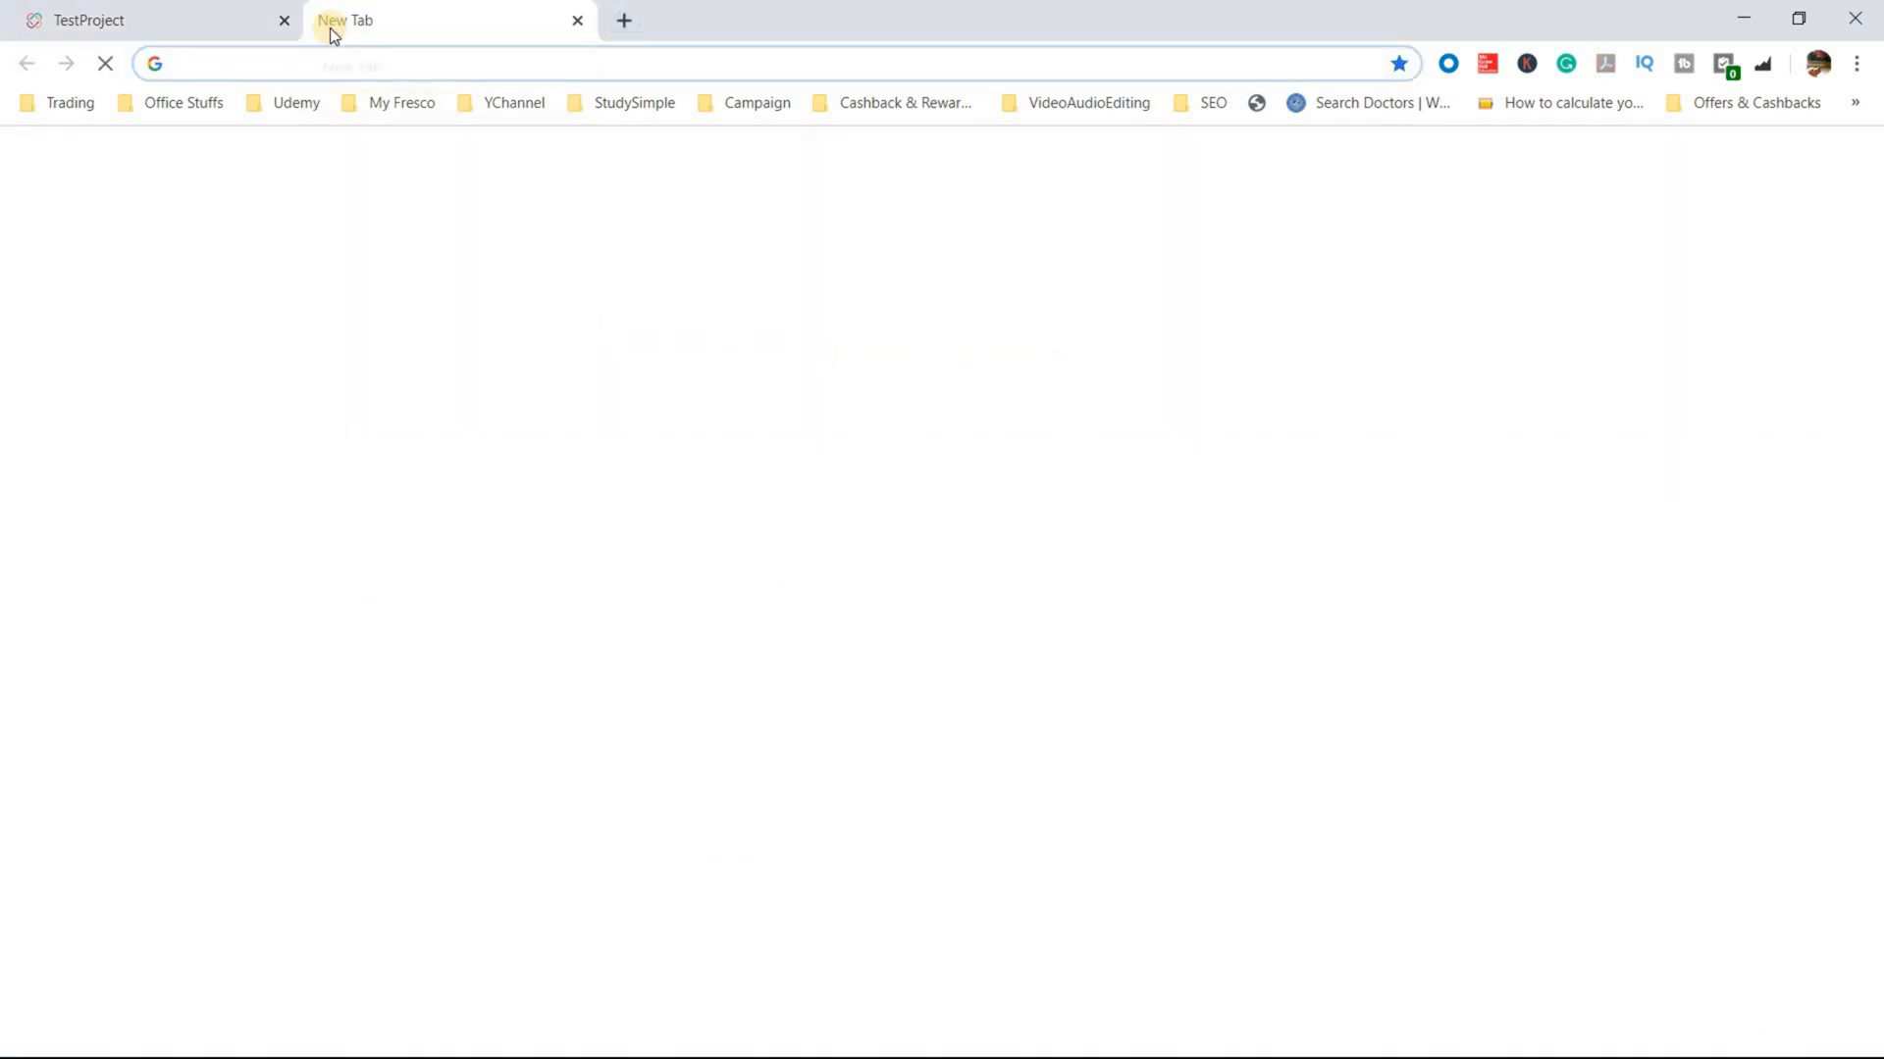
Step: Load Gmail and read the Daily Execution job-started email
type("google.com/mail/u/1/#inbox")
key("Return")
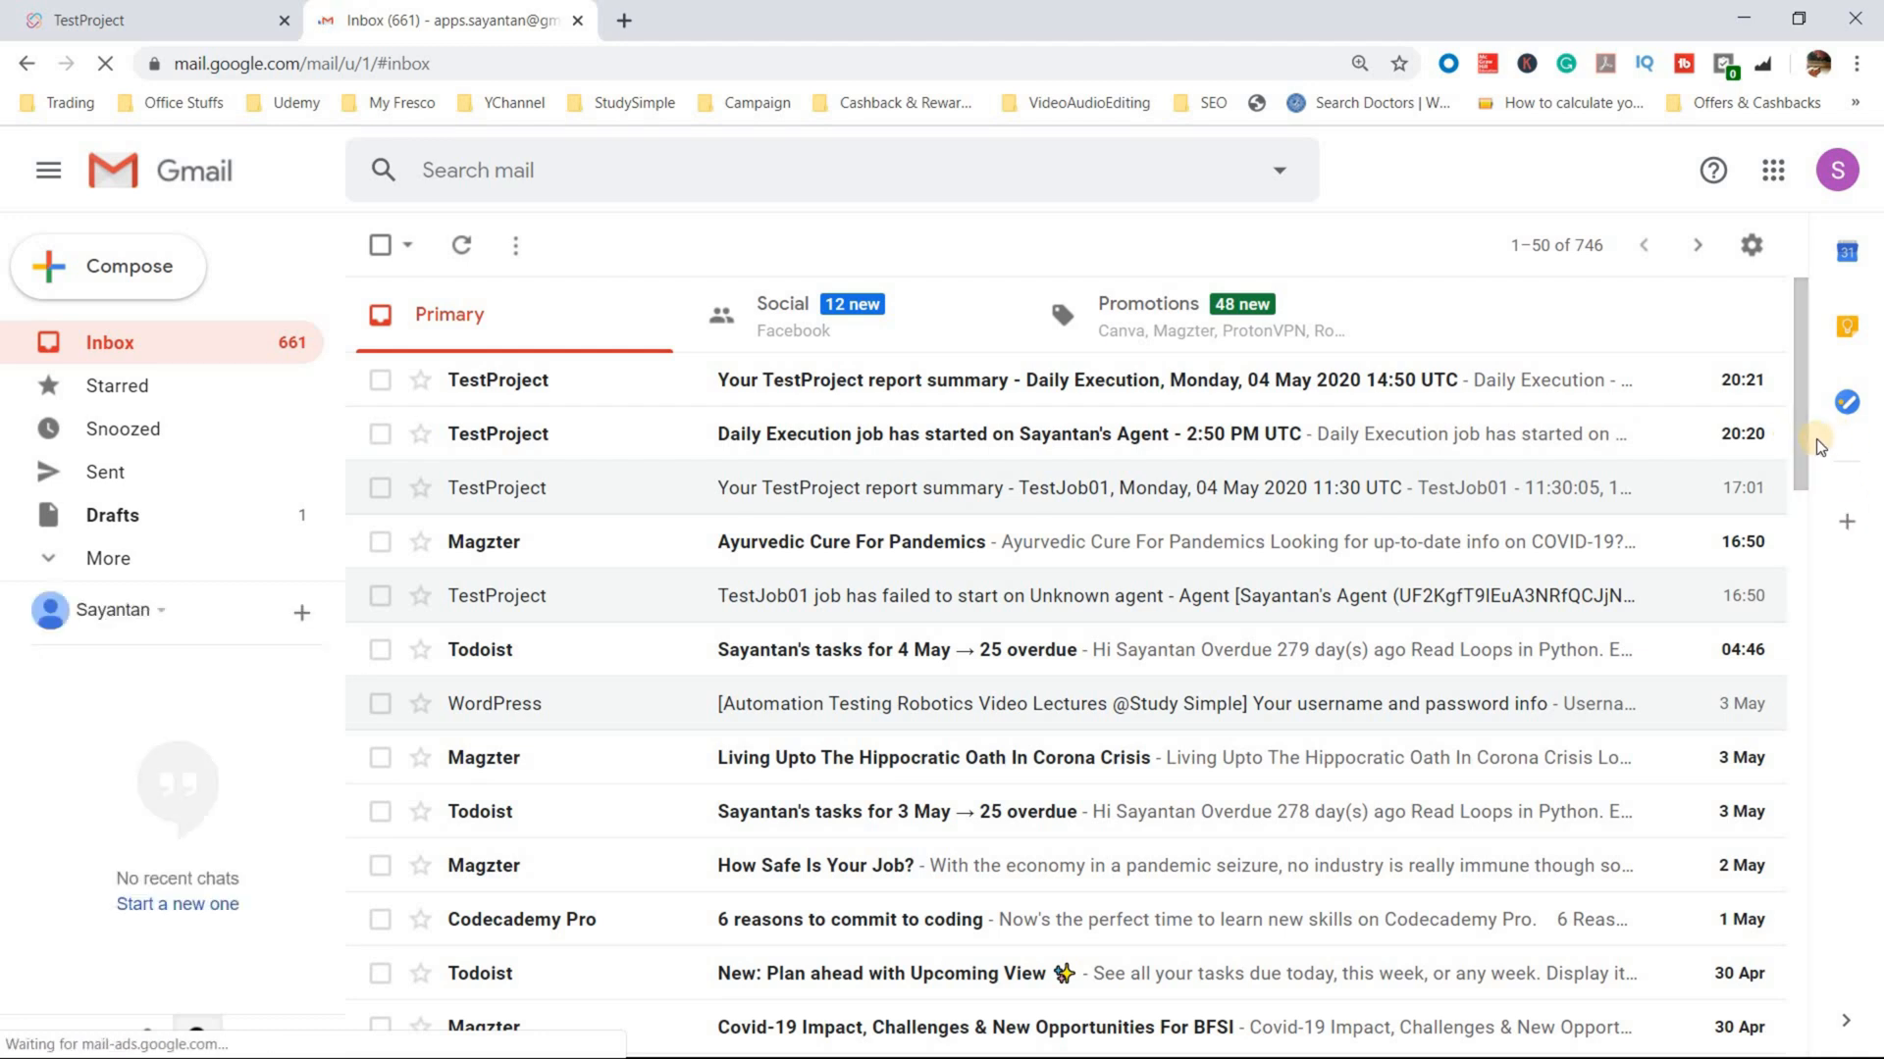
left_click(1301, 446)
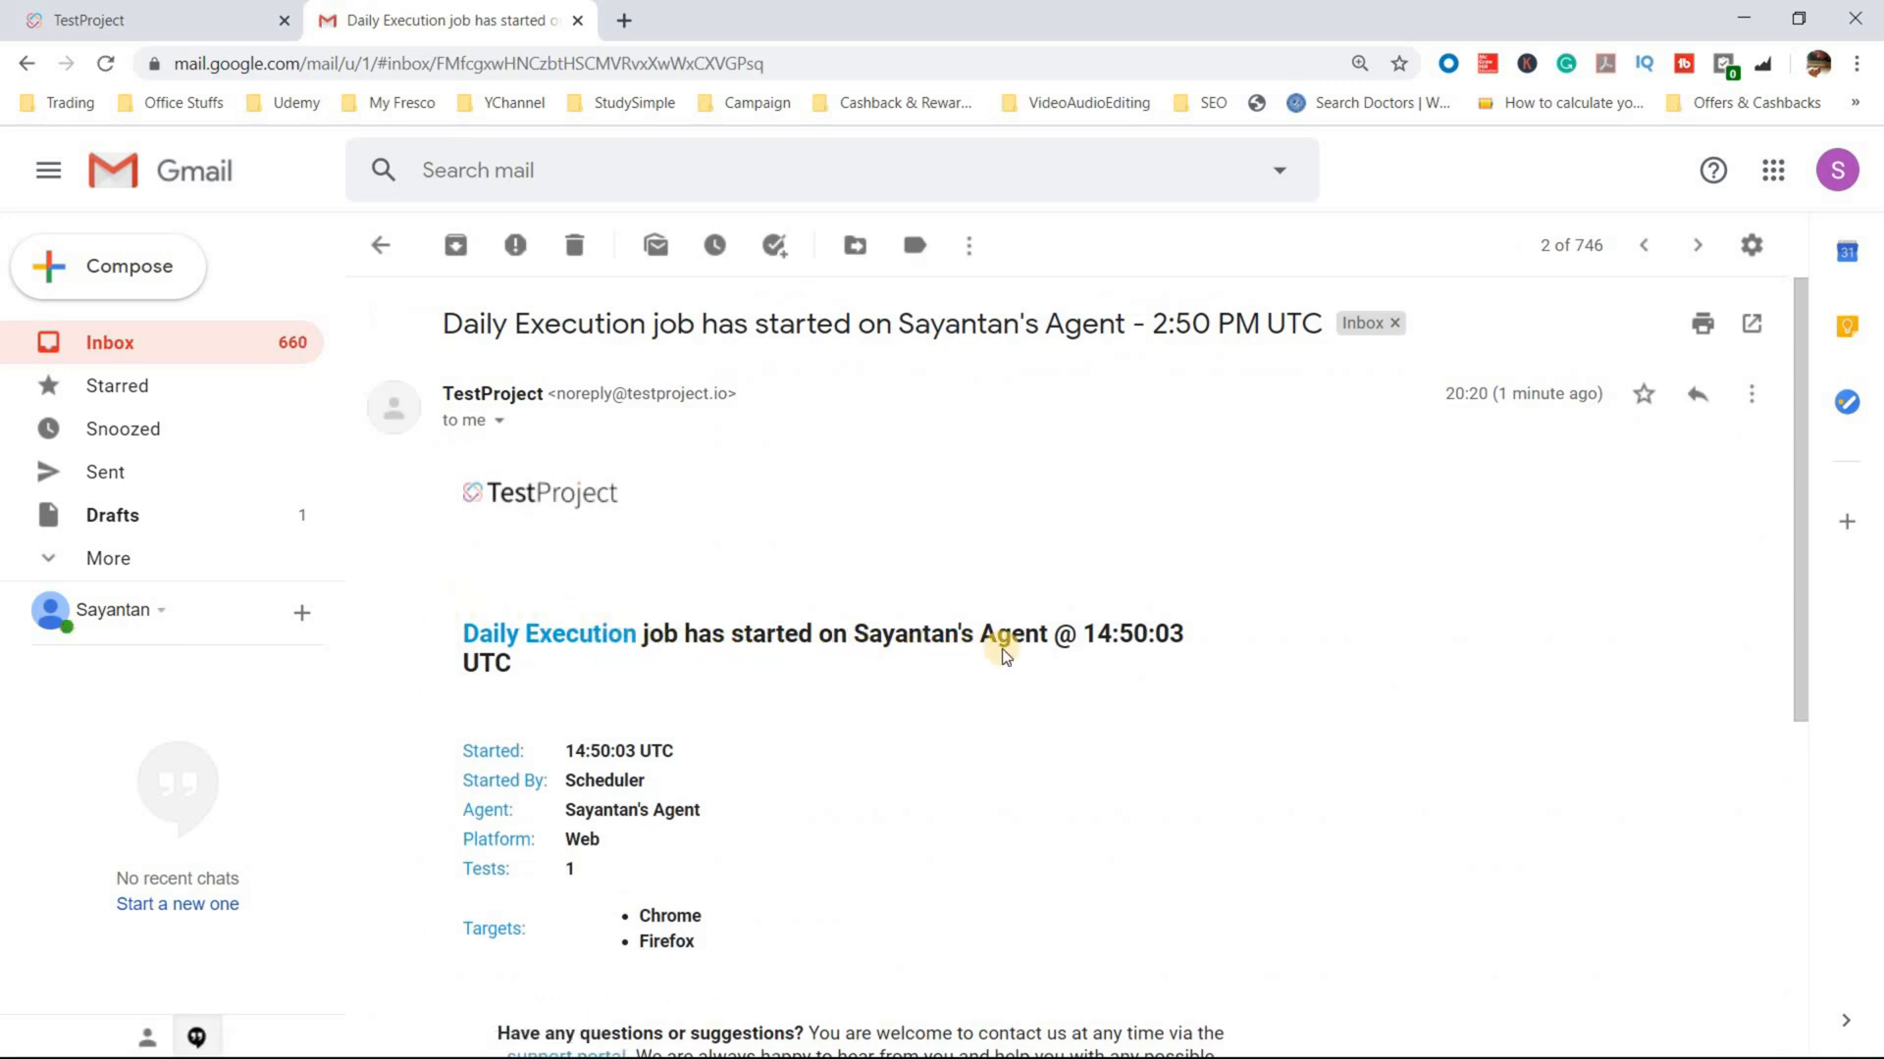
scroll(631, 686, "down", 3)
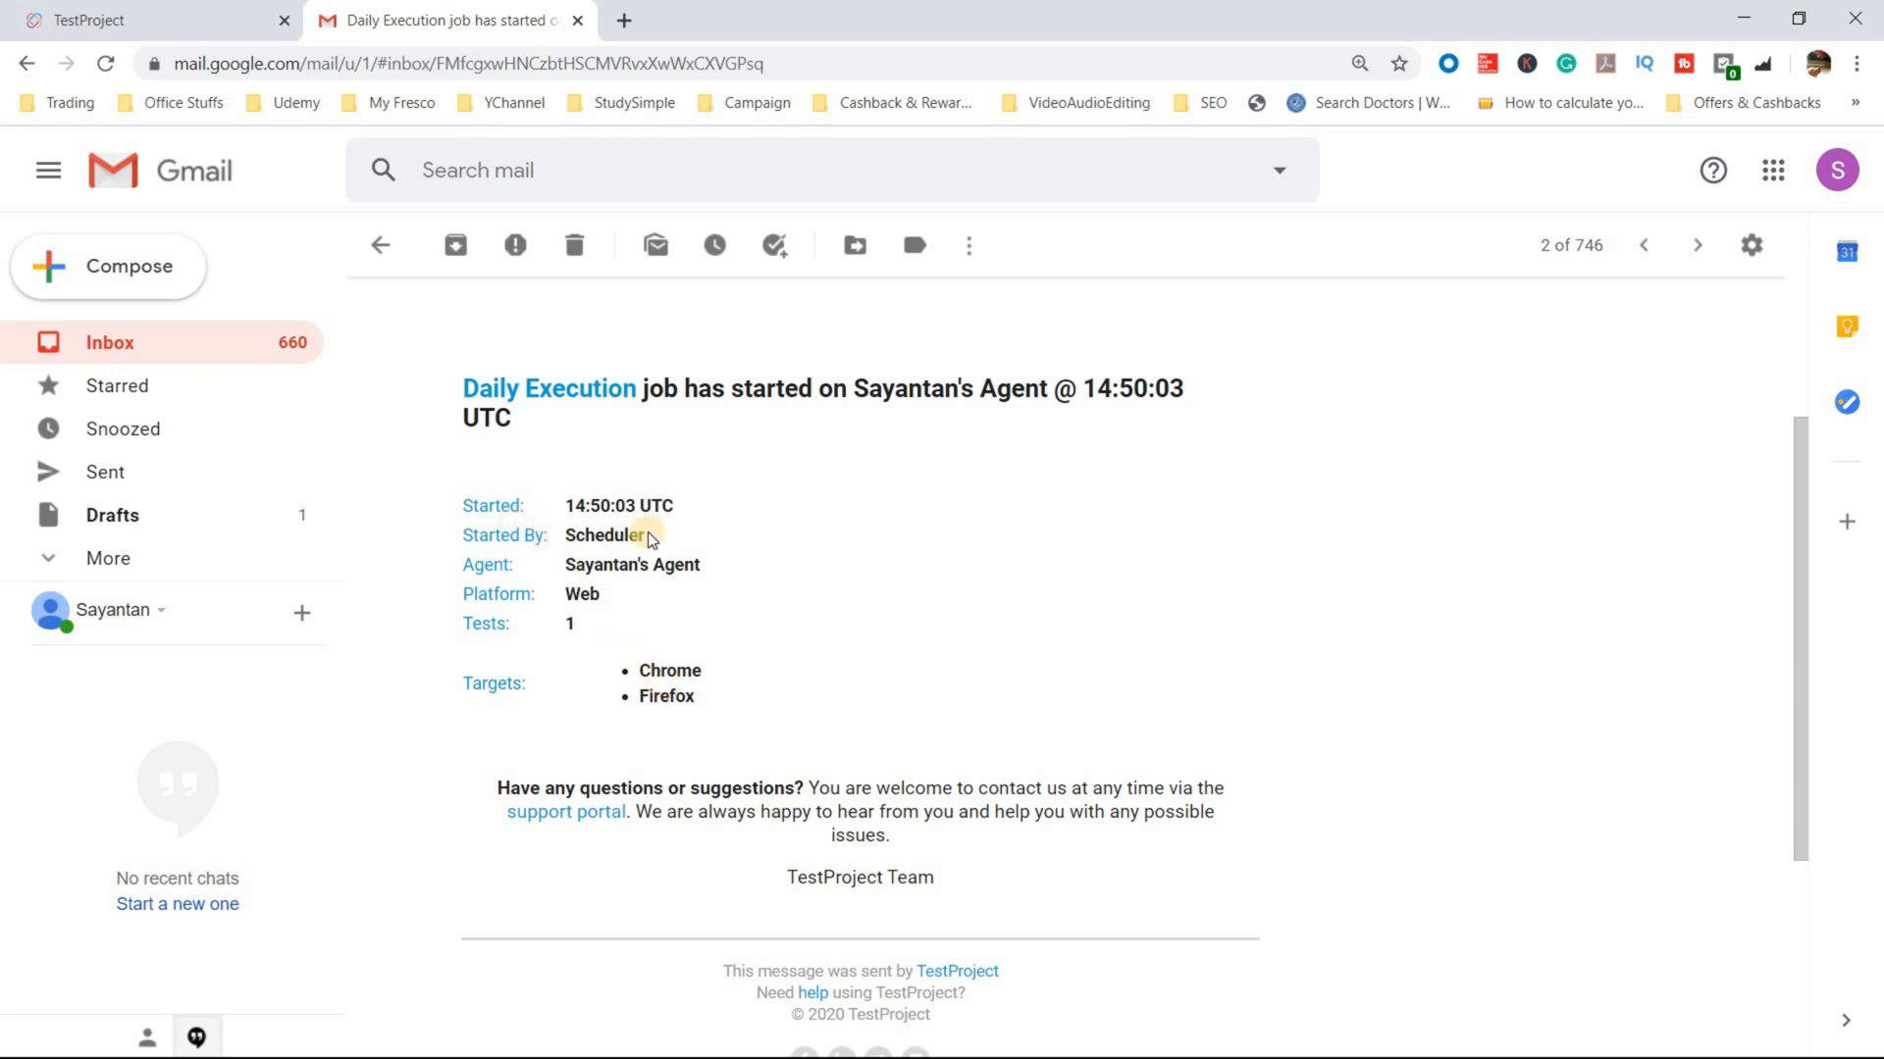
Step: Open the 100%-passed Daily Execution report summary email and follow its FULL REPORT link
left_click(380, 245)
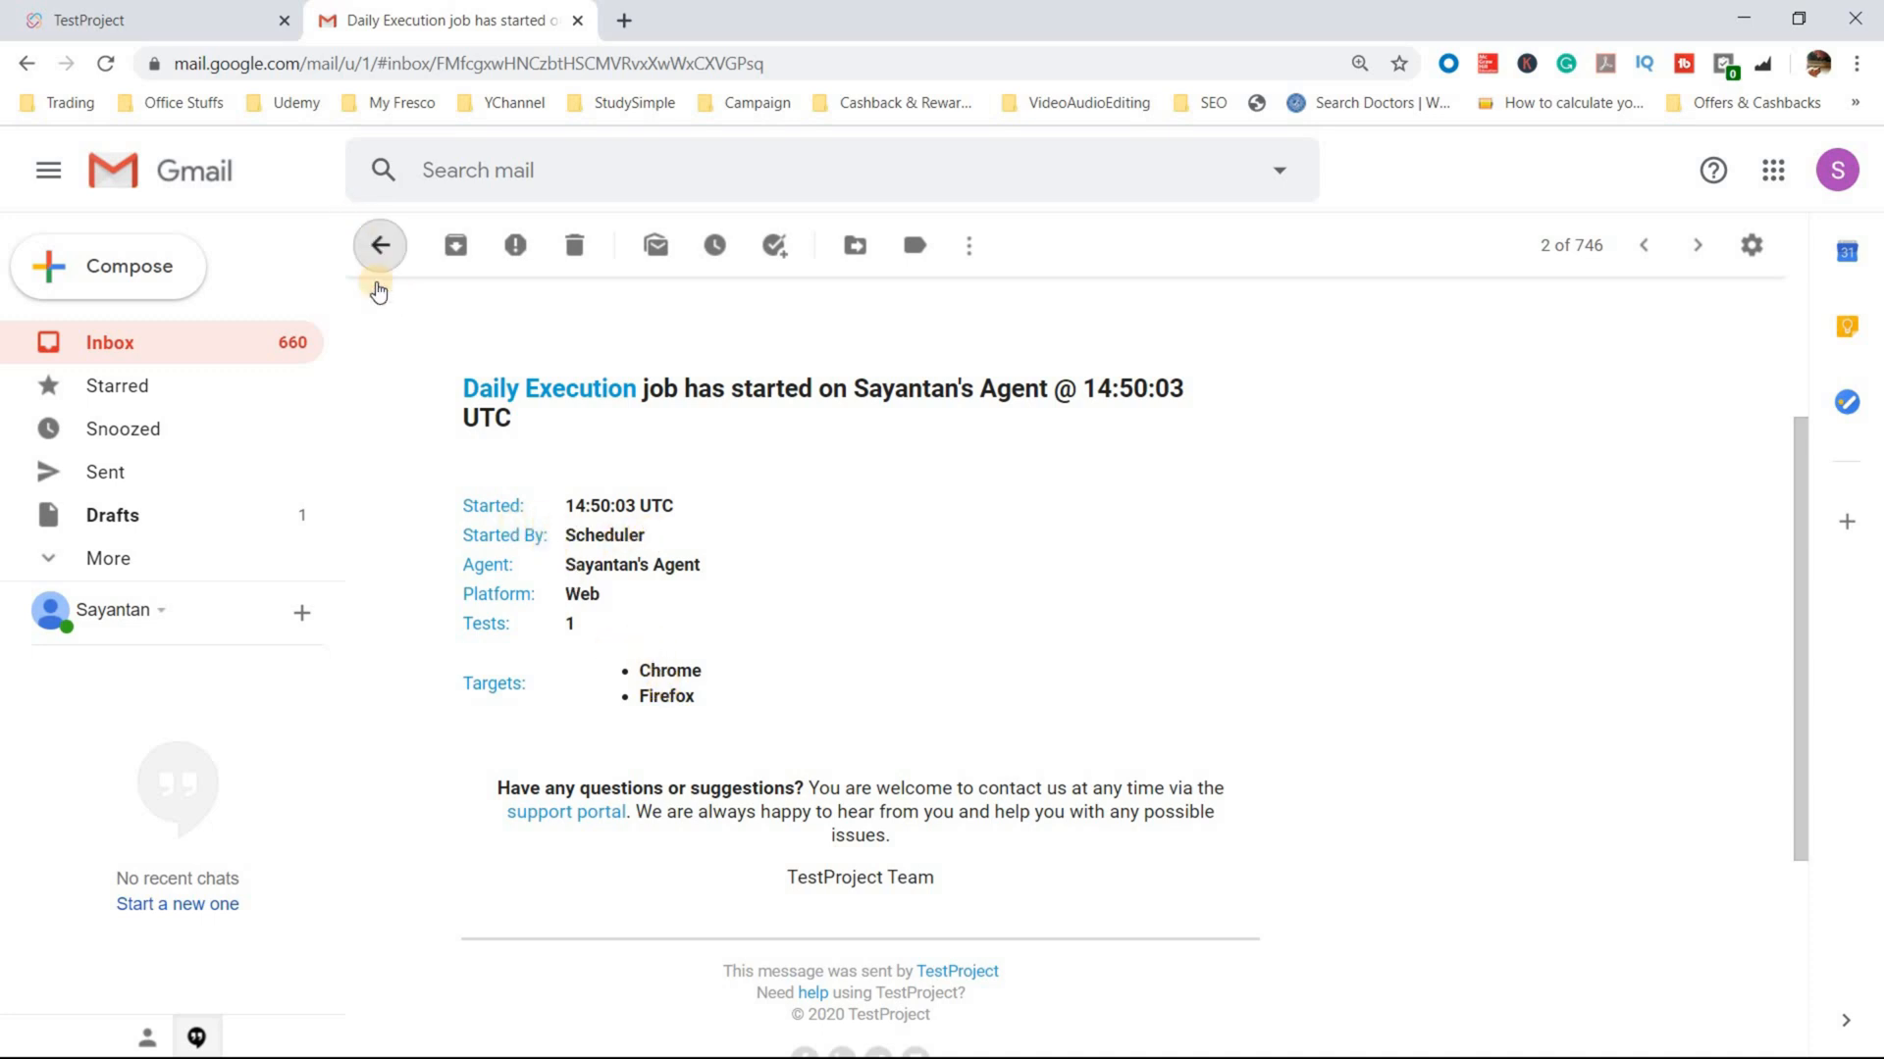
left_click(881, 387)
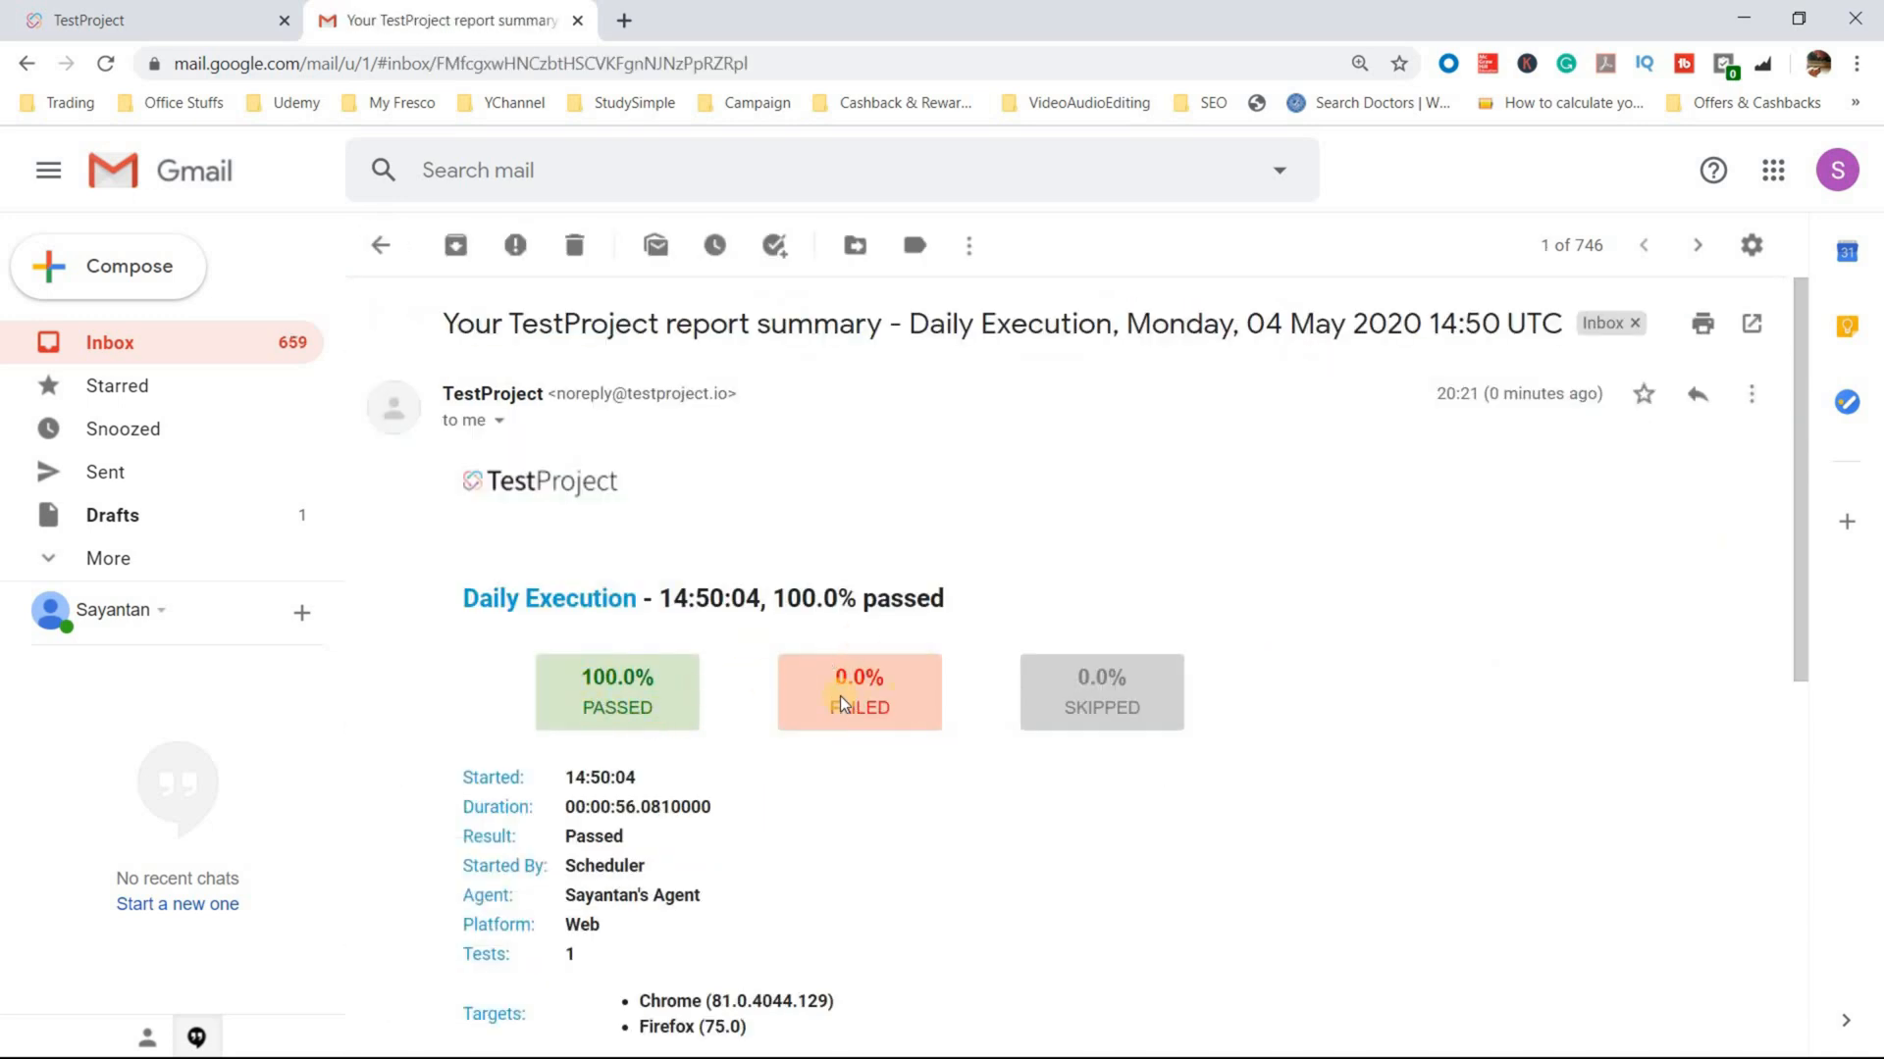
scroll(633, 697, "down", 3)
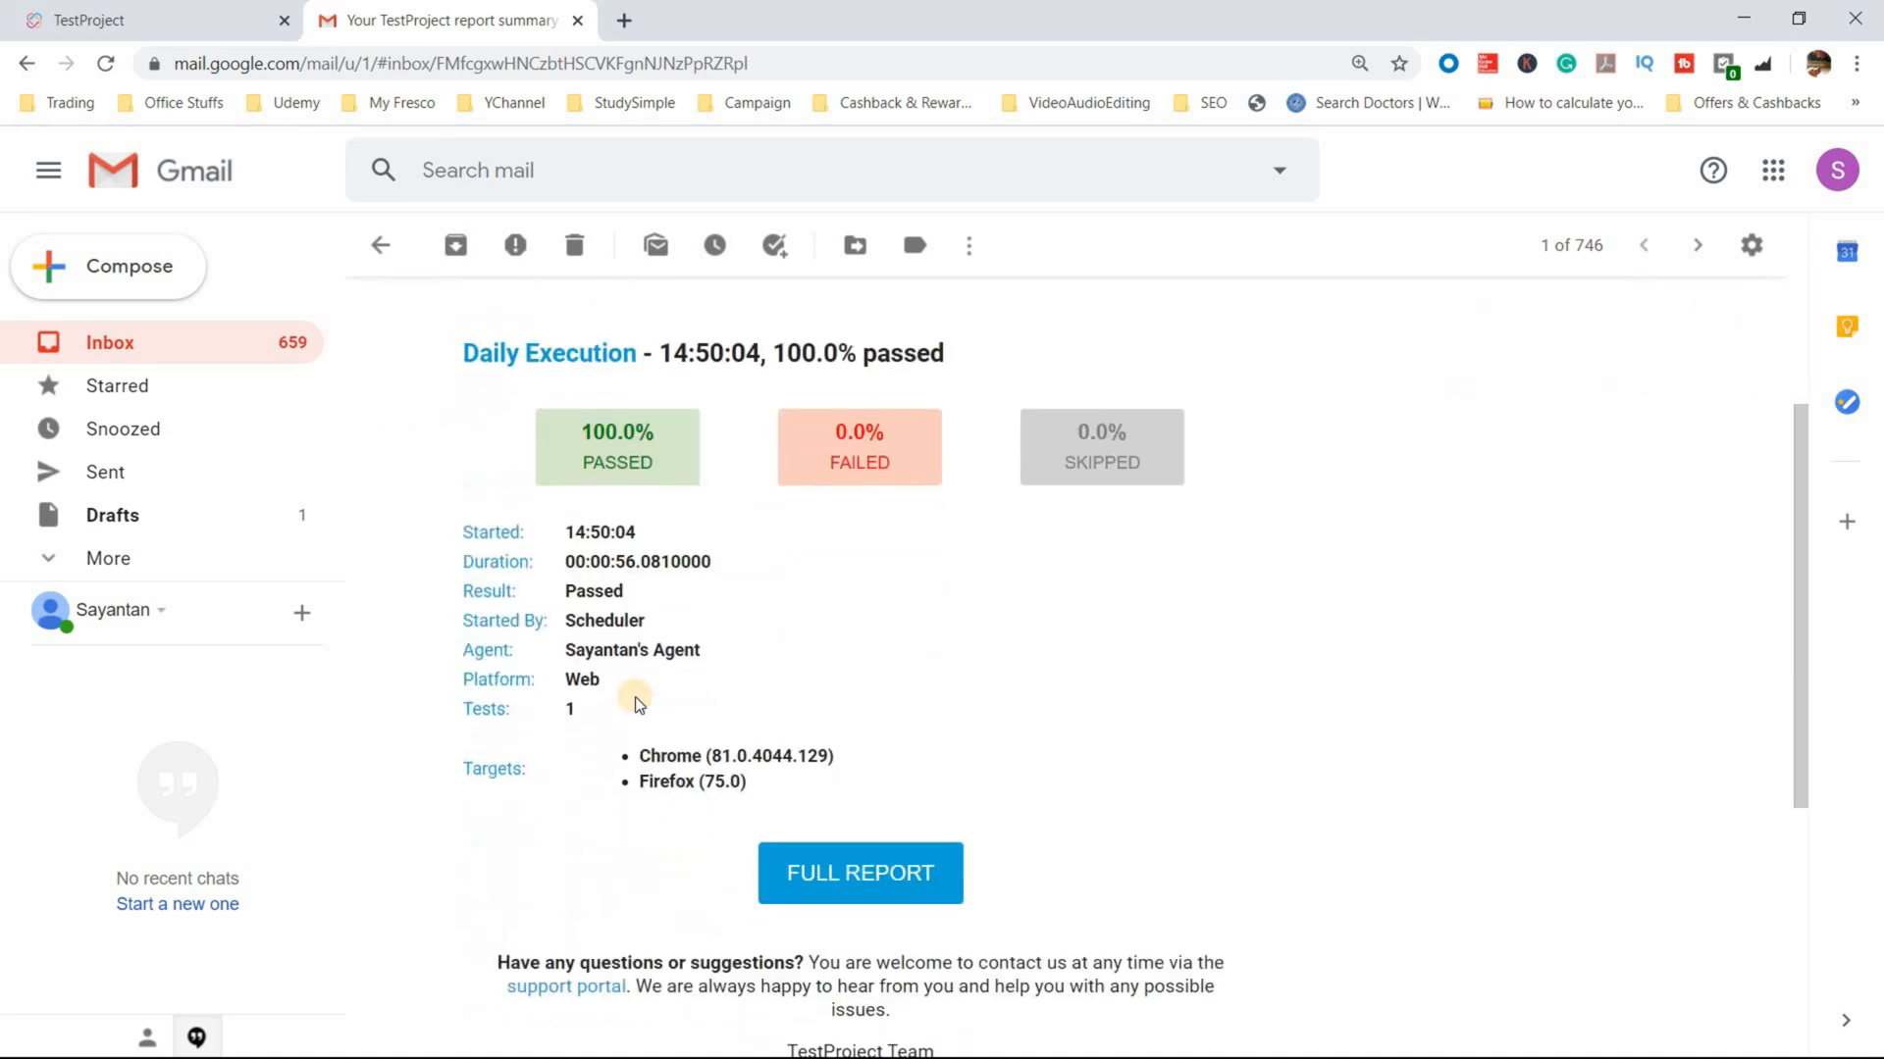
scroll(869, 726, "down", 3)
left_click(868, 636)
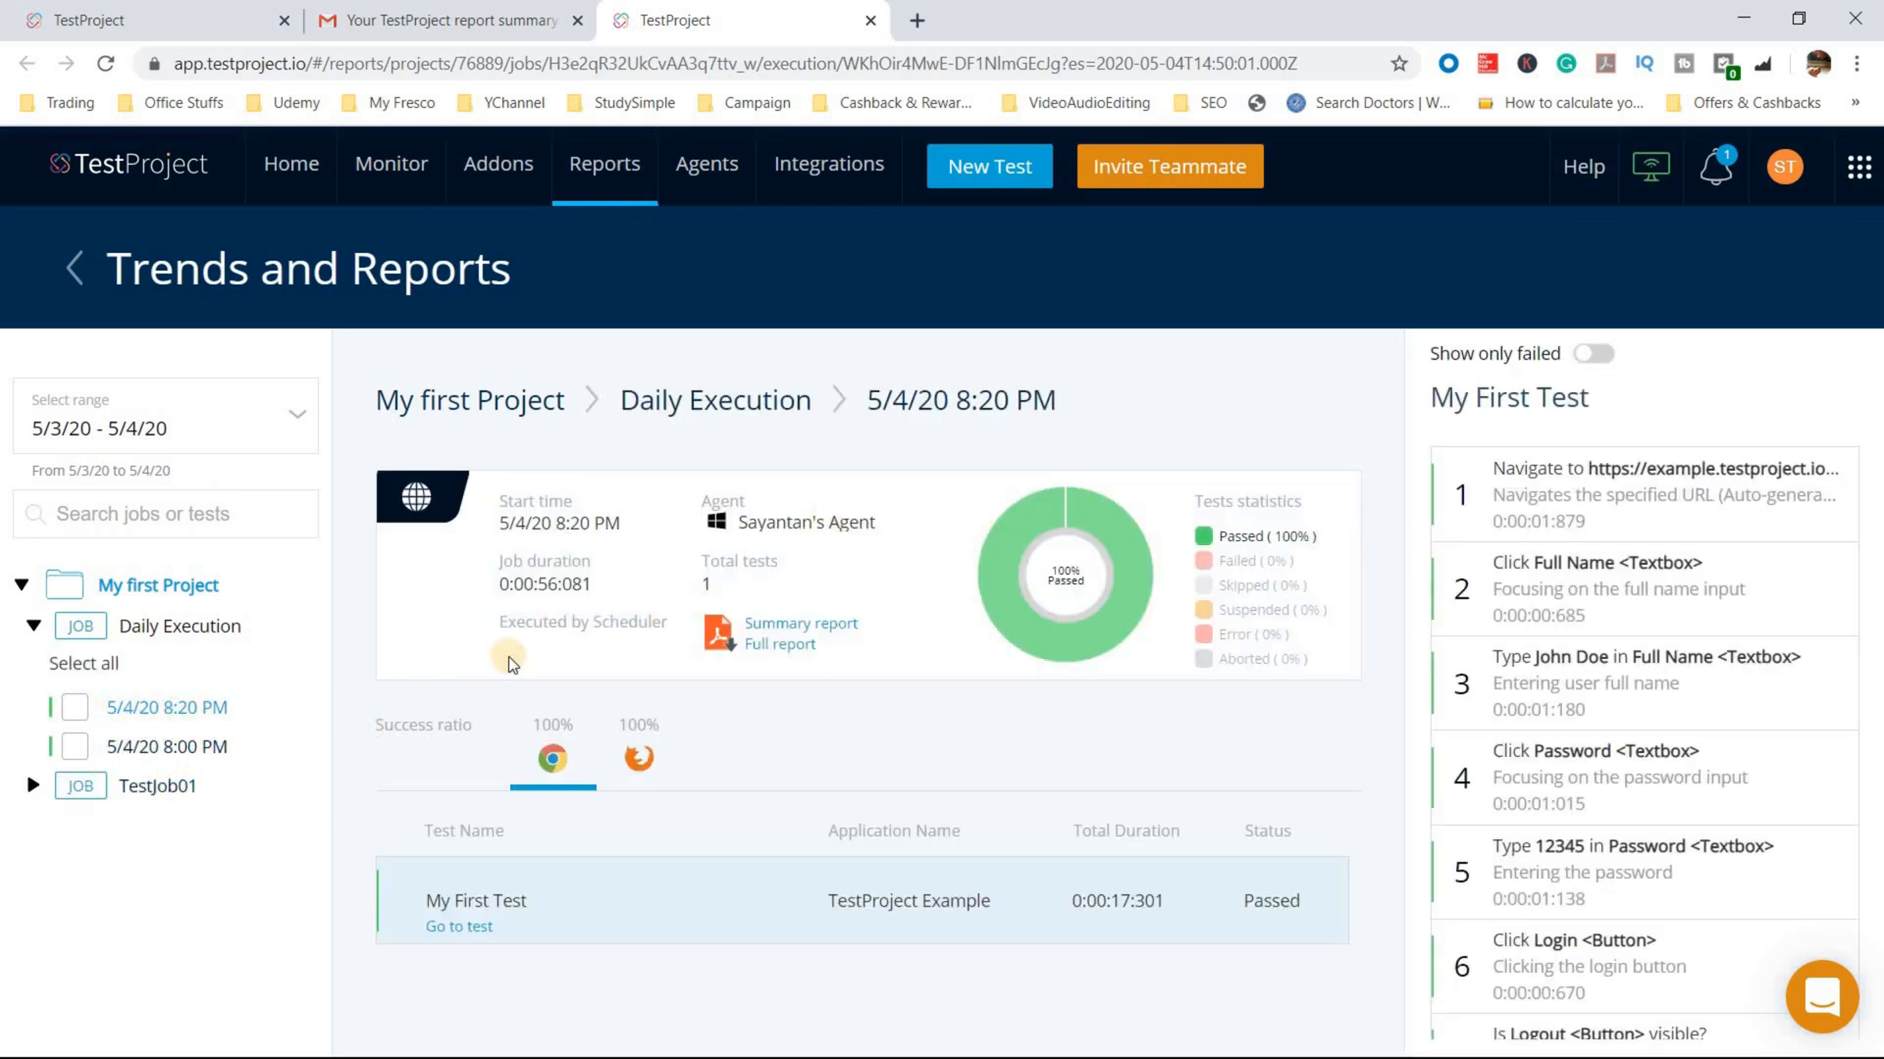
Step: Scroll through My First Test's steps, passed in 0:00:17.301 with 100% on both browsers
scroll(1732, 746, "down", 8)
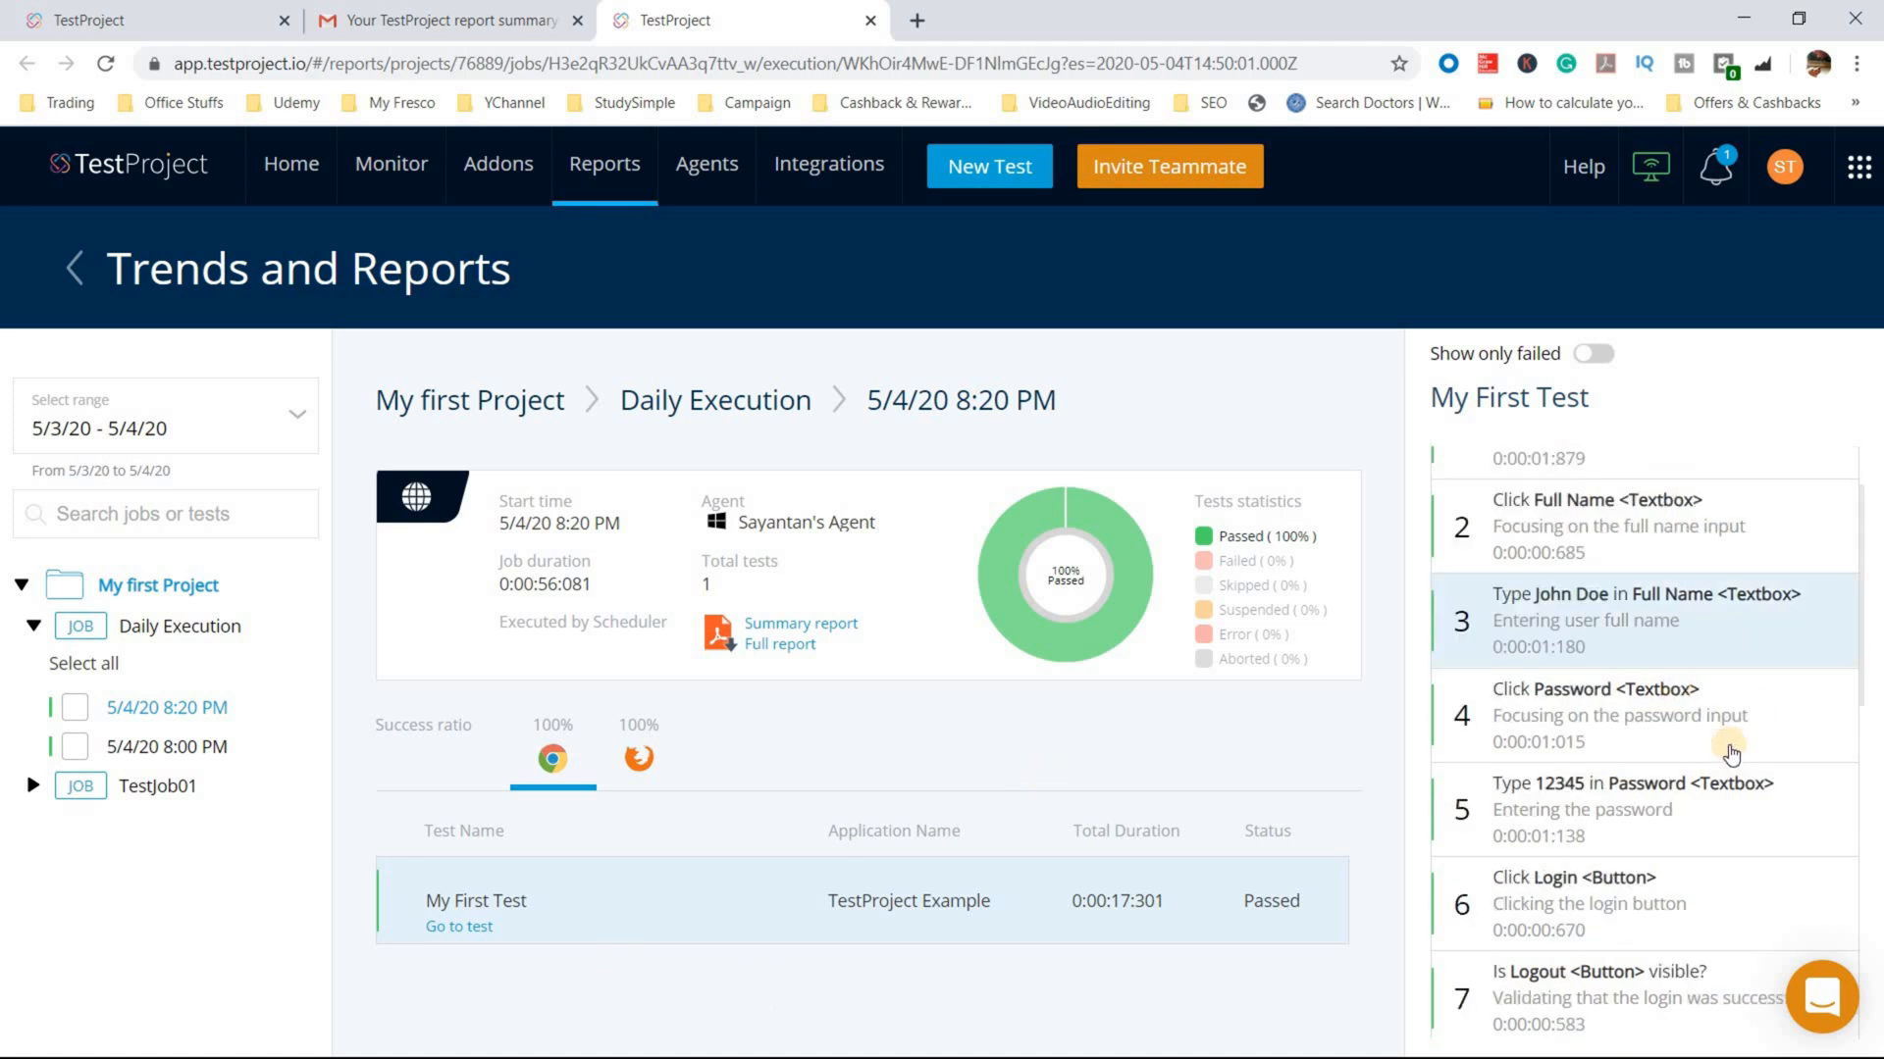
scroll(1707, 785, "down", 2)
scroll(1707, 785, "up", 6)
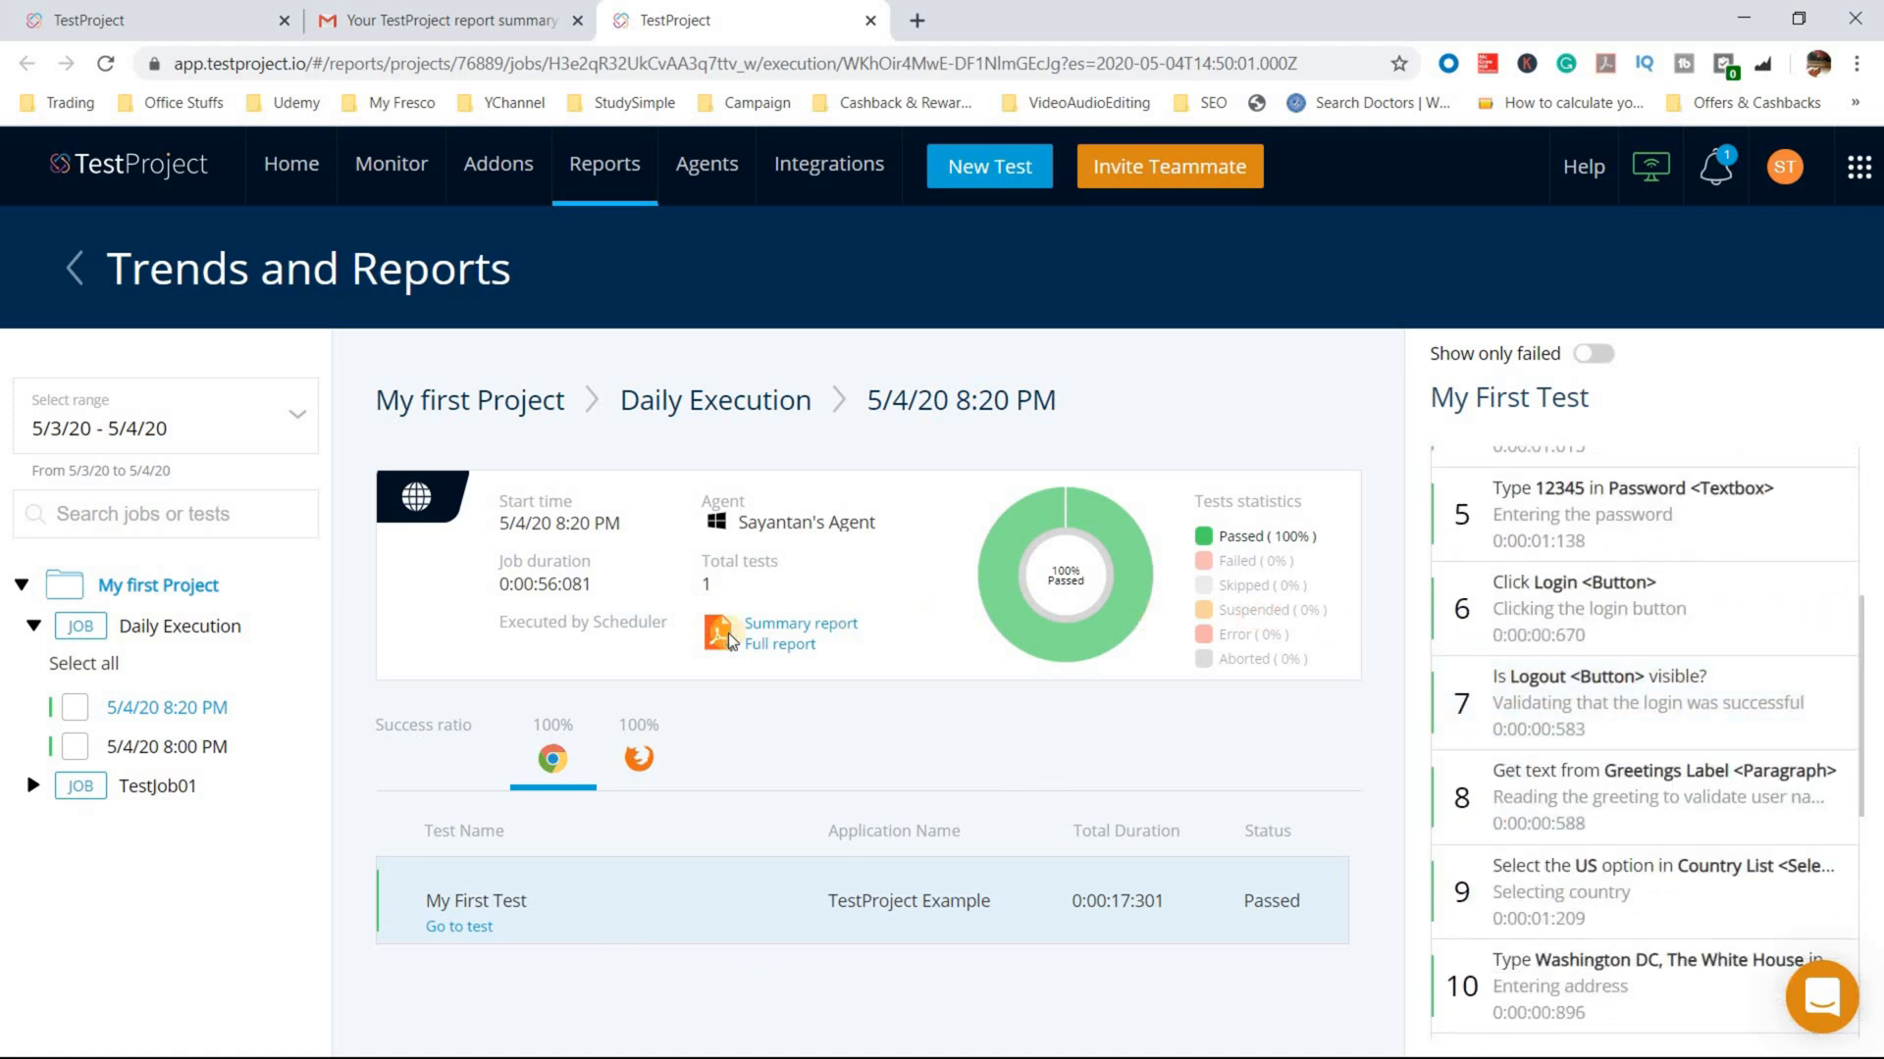